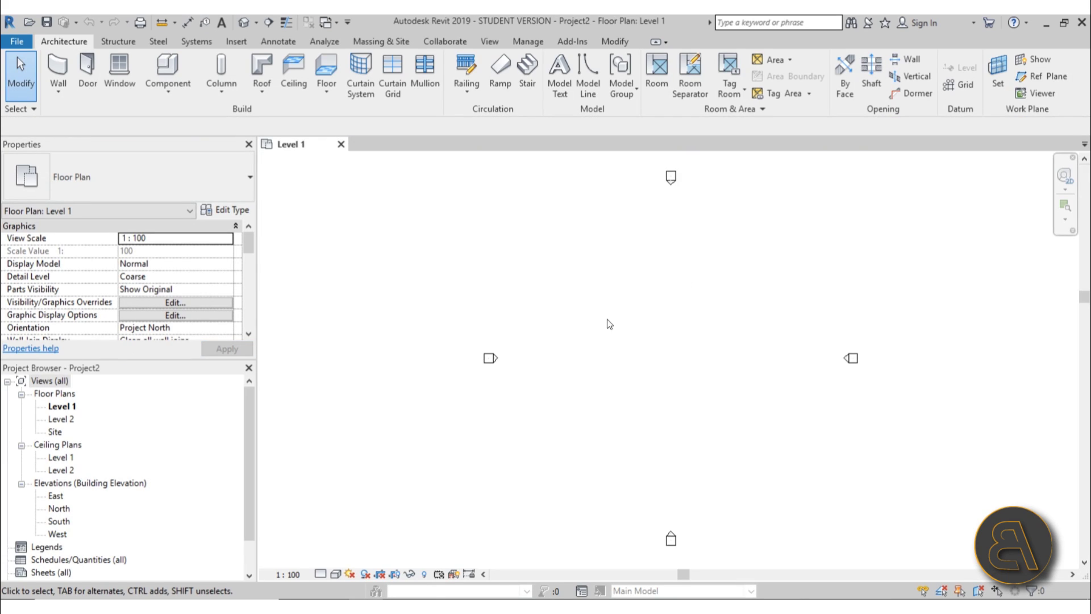
{"action": "middle_click_drag", "start_coordinate": [607, 324], "coordinate": [541, 325]}
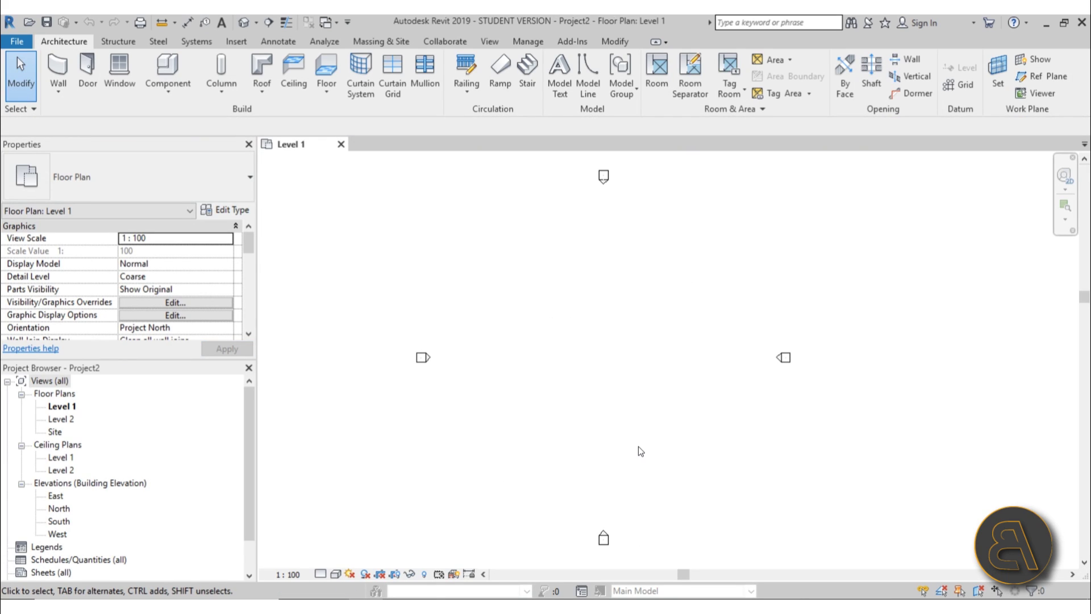
{"action": "left_click", "coordinate": [380, 41]}
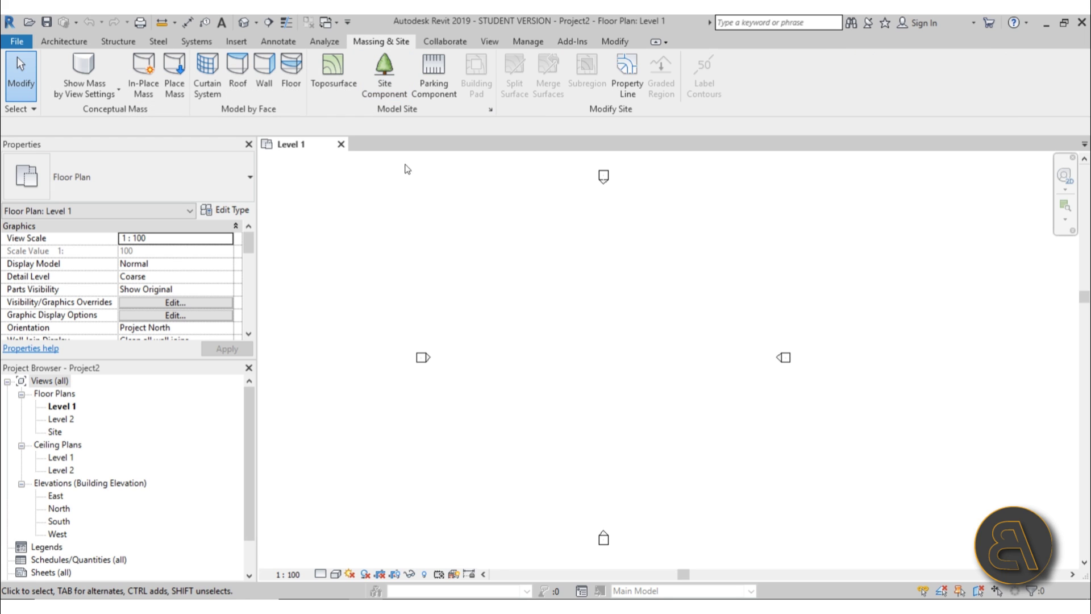
{"action": "left_click", "coordinate": [348, 87]}
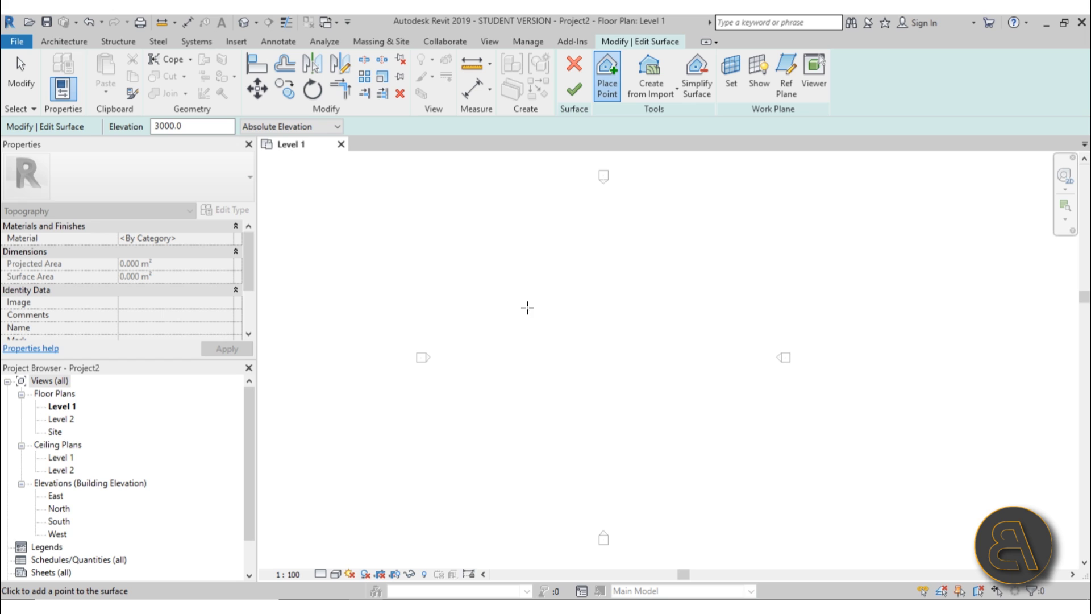
{"action": "left_click", "coordinate": [521, 448]}
{"action": "left_click", "coordinate": [733, 285]}
{"action": "left_click", "coordinate": [574, 64]}
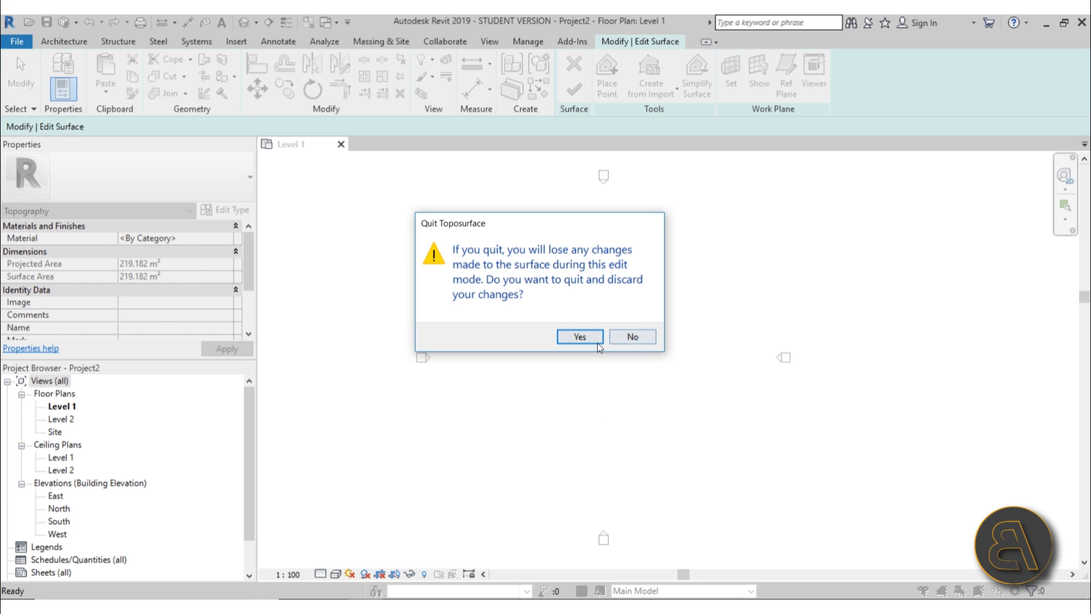
{"action": "left_click", "coordinate": [579, 337]}
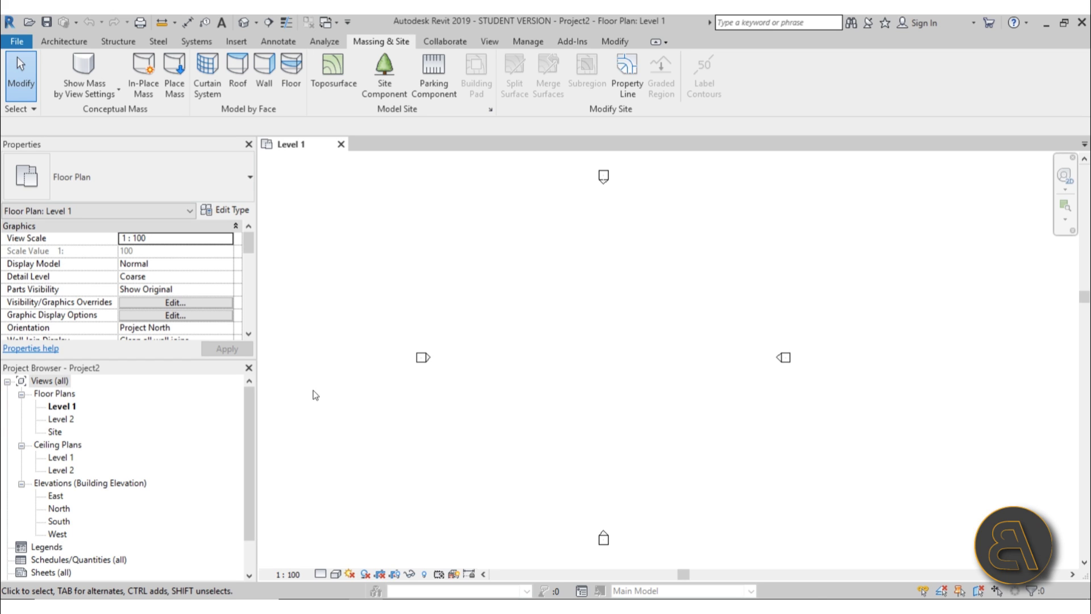
Open the Site floor plan and create a four-point toposurface at an absolute elevation of 3000
{"action": "double_click", "coordinate": [55, 432]}
{"action": "left_click", "coordinate": [334, 76]}
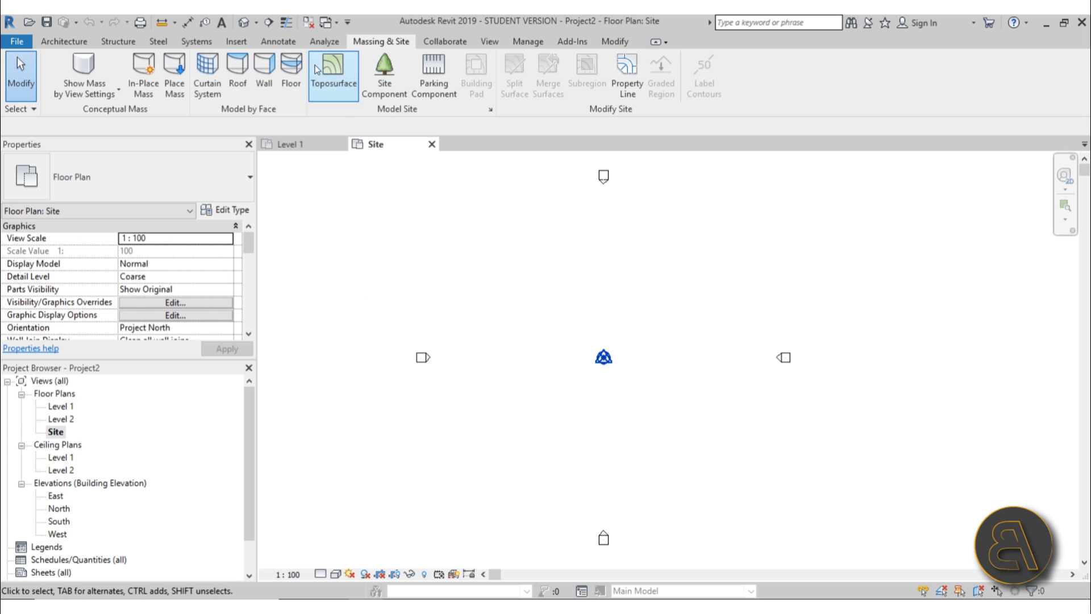
{"action": "left_click", "coordinate": [506, 452]}
{"action": "left_click", "coordinate": [673, 449]}
{"action": "left_click", "coordinate": [676, 347]}
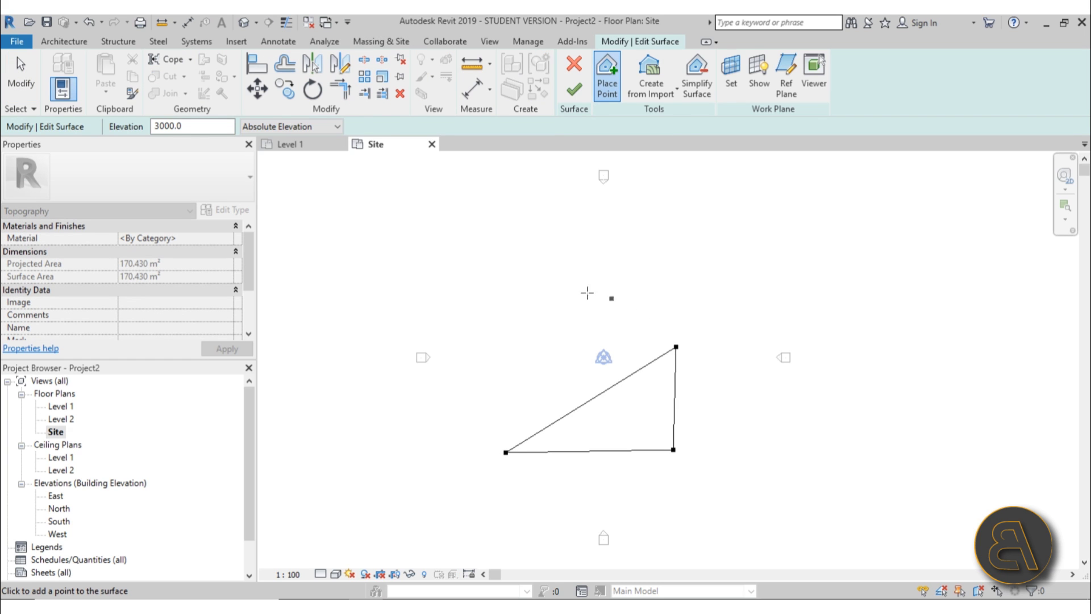
{"action": "left_click", "coordinate": [489, 289]}
{"action": "left_click", "coordinate": [573, 88]}
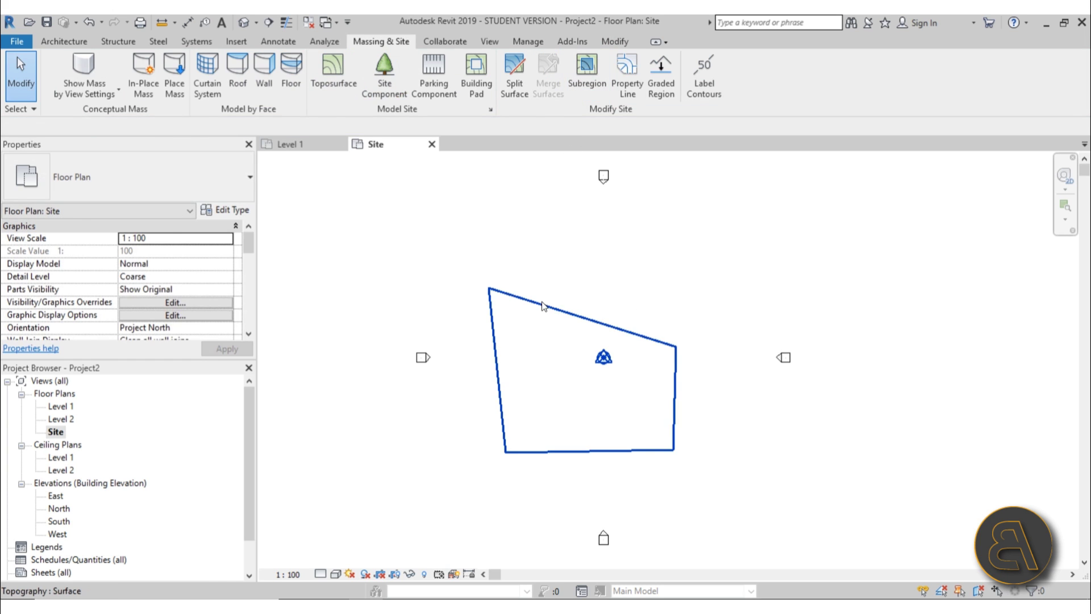
Delete the toposurface from the Site plan and go back to the Level 1 floor plan
{"action": "left_click", "coordinate": [568, 313]}
{"action": "key", "text": "Delete"}
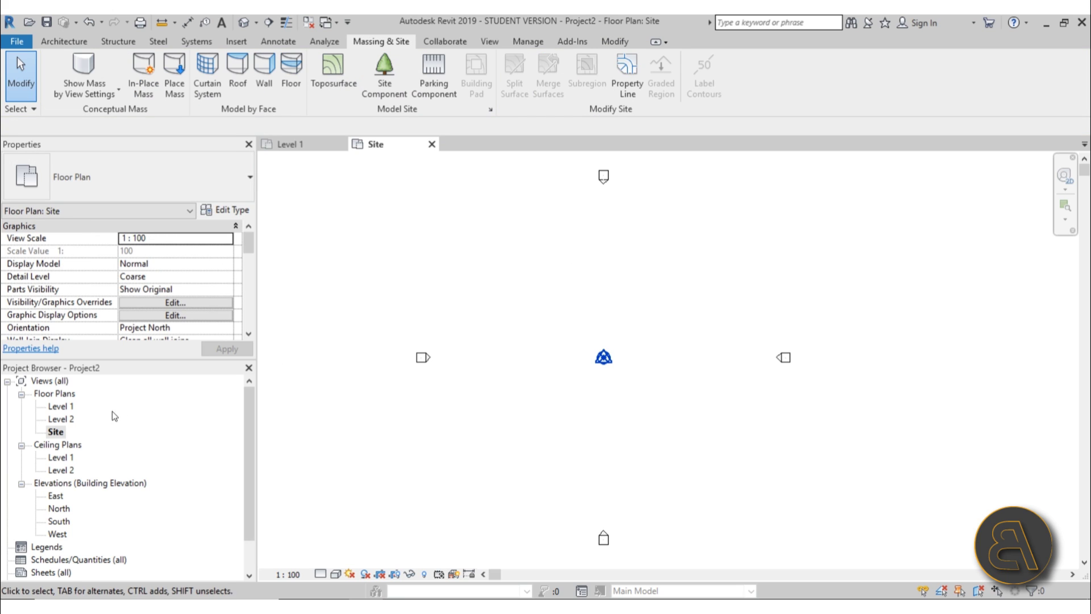
{"action": "double_click", "coordinate": [61, 406]}
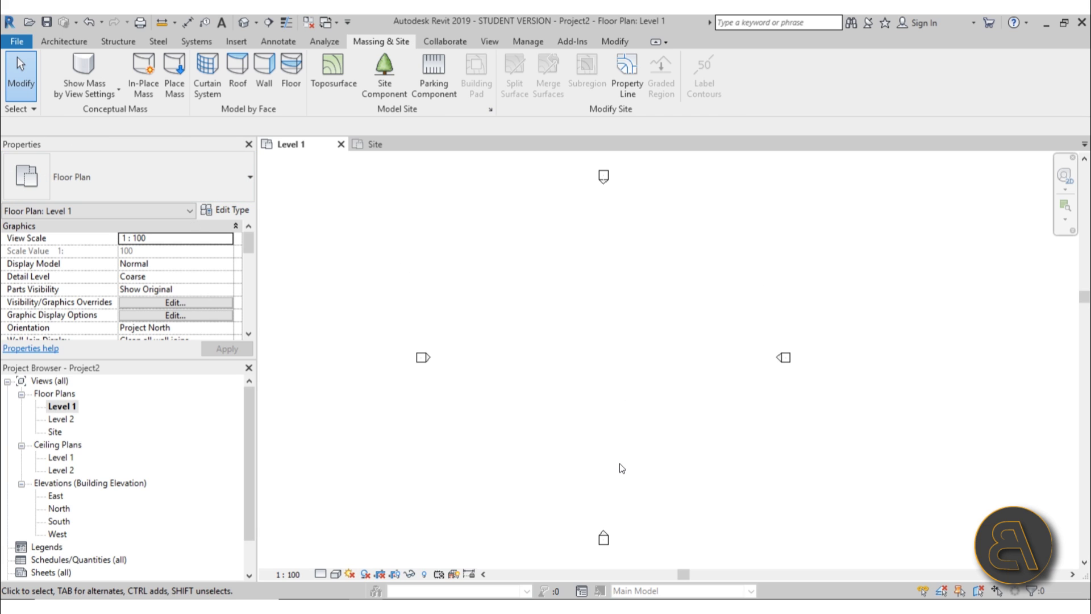
Open the Visibility/Graphic Overrides for the Level 1 floor plan
{"action": "left_click", "coordinate": [155, 304]}
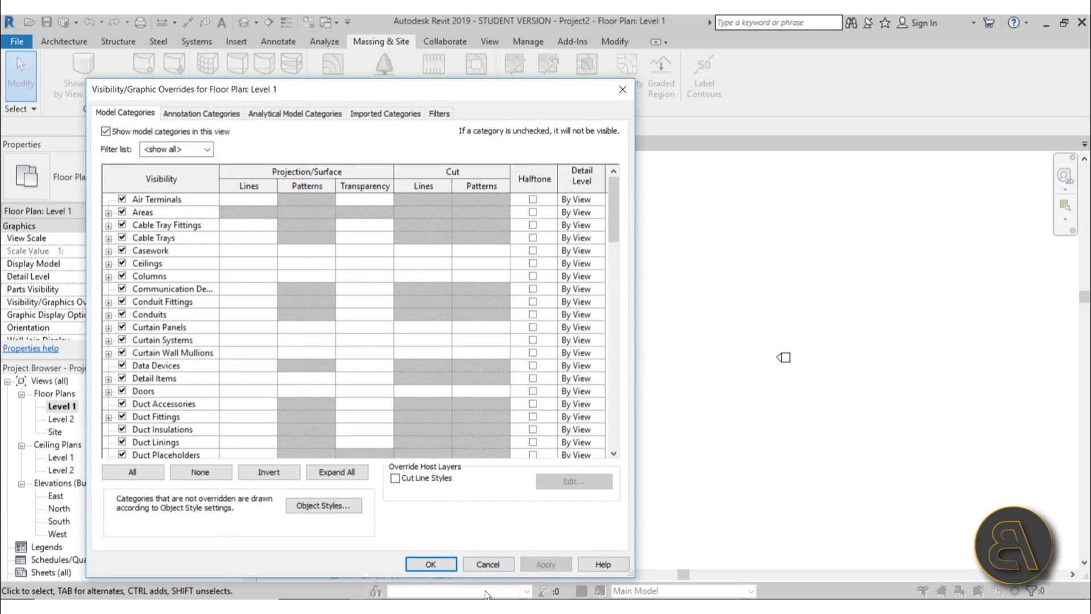
{"action": "left_click", "coordinate": [482, 564]}
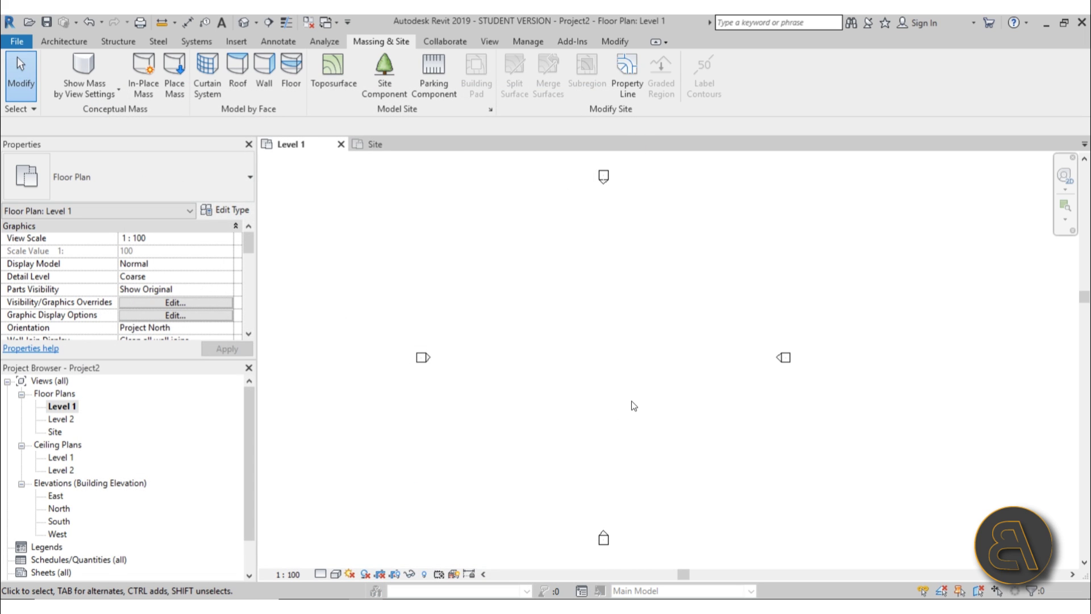
{"action": "key", "text": "v"}
{"action": "key", "text": "g"}
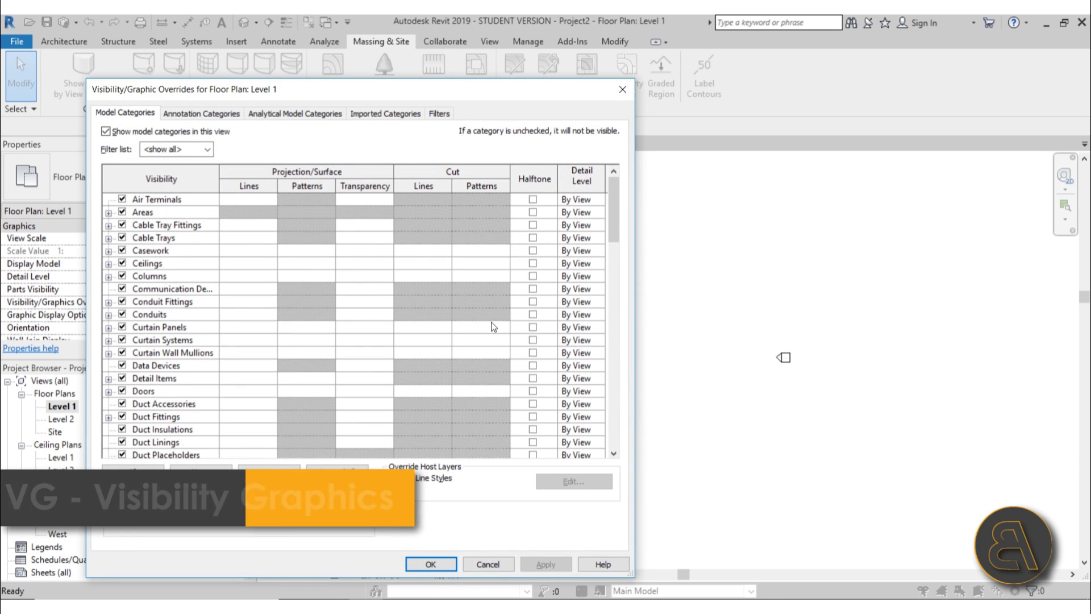
{"action": "left_click_drag", "start_coordinate": [279, 88], "coordinate": [391, 68]}
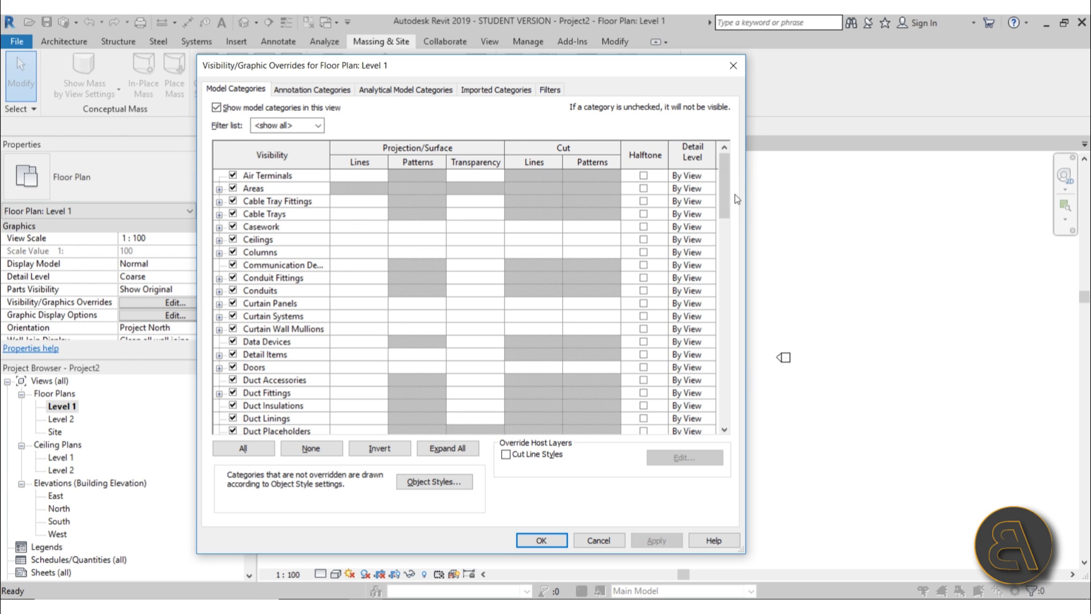
Look through the model categories for Topography and examine the subcategories of the Site category
{"action": "left_click_drag", "start_coordinate": [726, 185], "coordinate": [724, 373]}
{"action": "scroll", "coordinate": [304, 338], "scroll_direction": "down", "scroll_amount": 2}
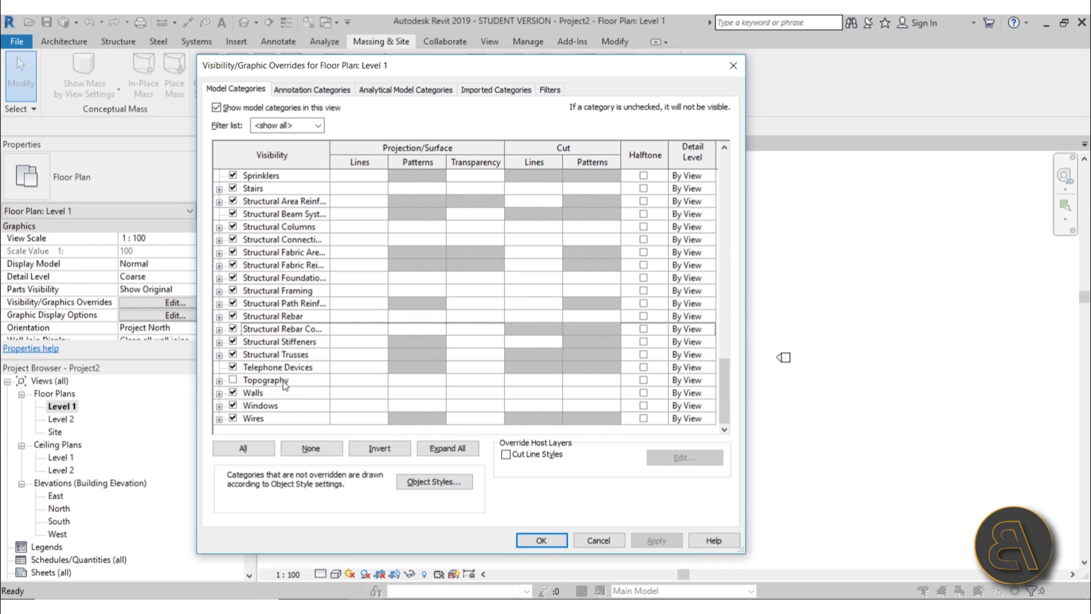
{"action": "scroll", "coordinate": [284, 385], "scroll_direction": "up", "scroll_amount": 3}
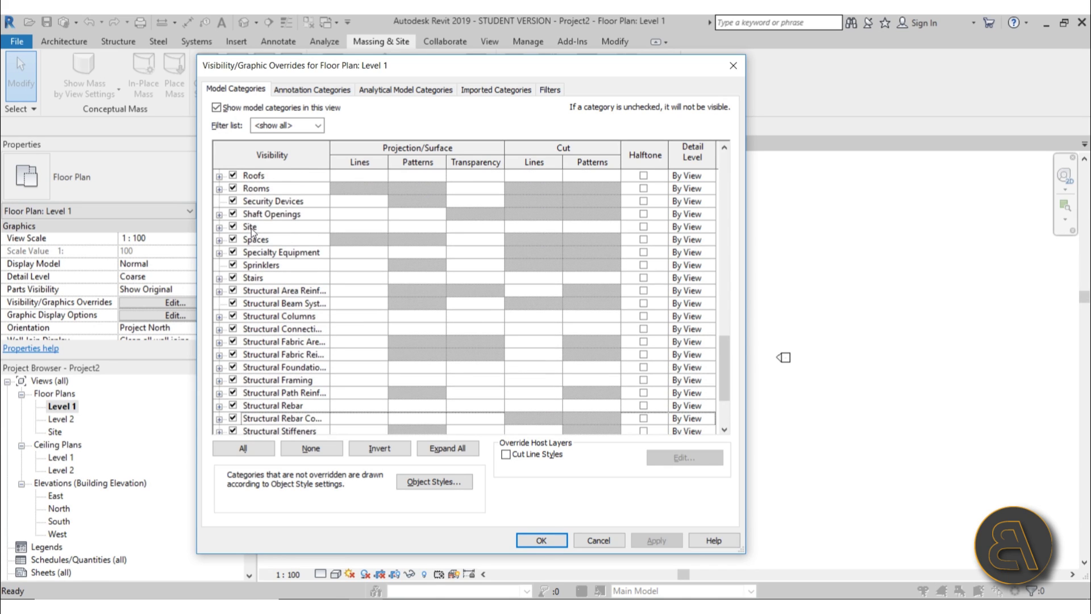
{"action": "left_click", "coordinate": [225, 230]}
{"action": "left_click", "coordinate": [219, 227]}
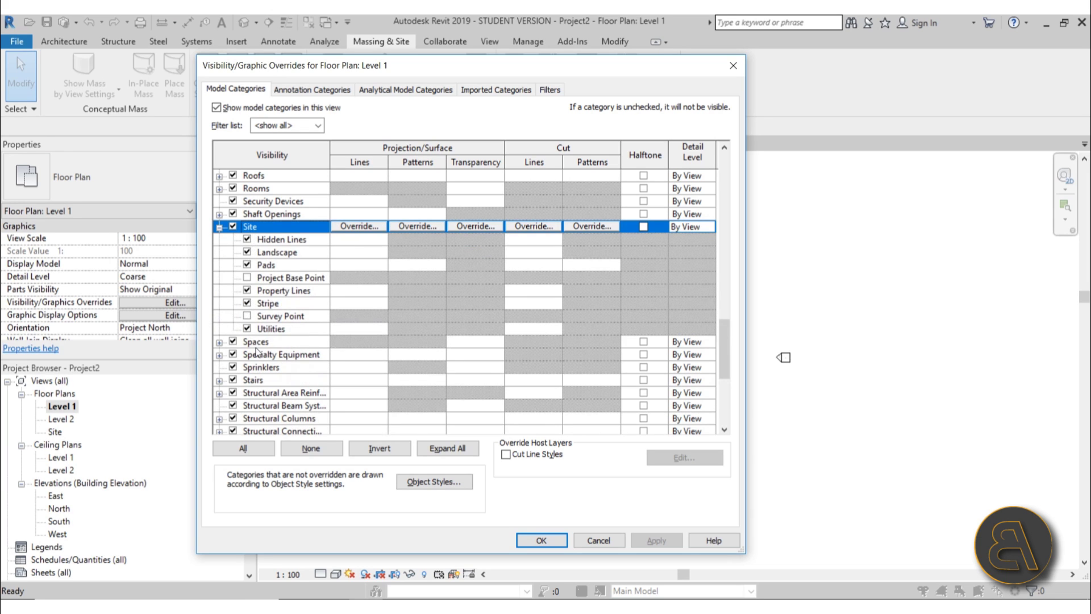
{"action": "left_click", "coordinate": [220, 228]}
{"action": "scroll", "coordinate": [284, 307], "scroll_direction": "down", "scroll_amount": 3}
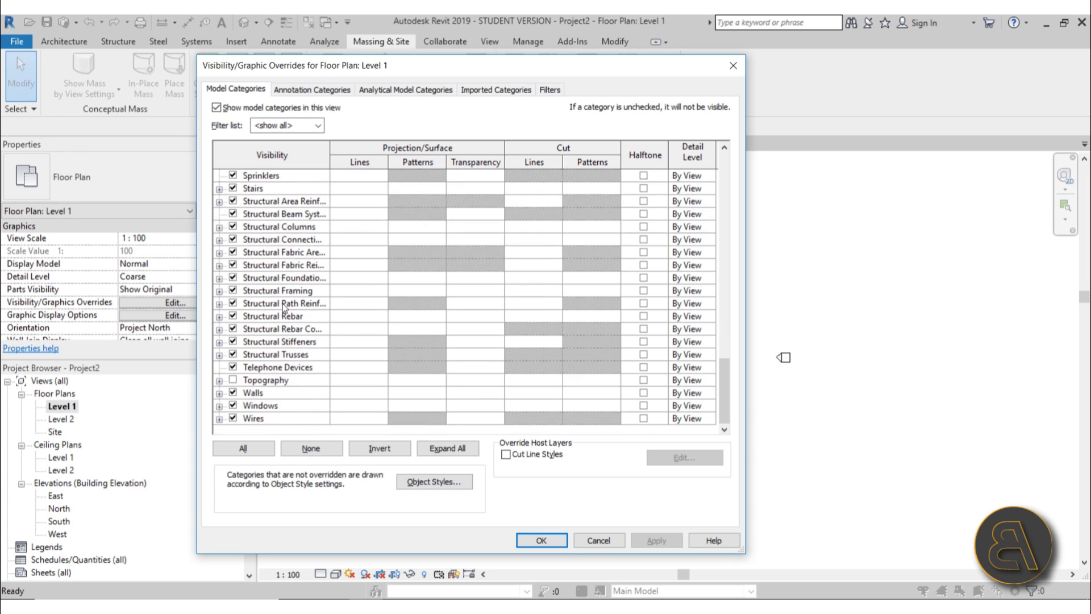
Turn on the visibility of the Topography category in the Level 1 floor plan, reviewing its subcategories
{"action": "left_click", "coordinate": [233, 380]}
{"action": "left_click", "coordinate": [219, 381]}
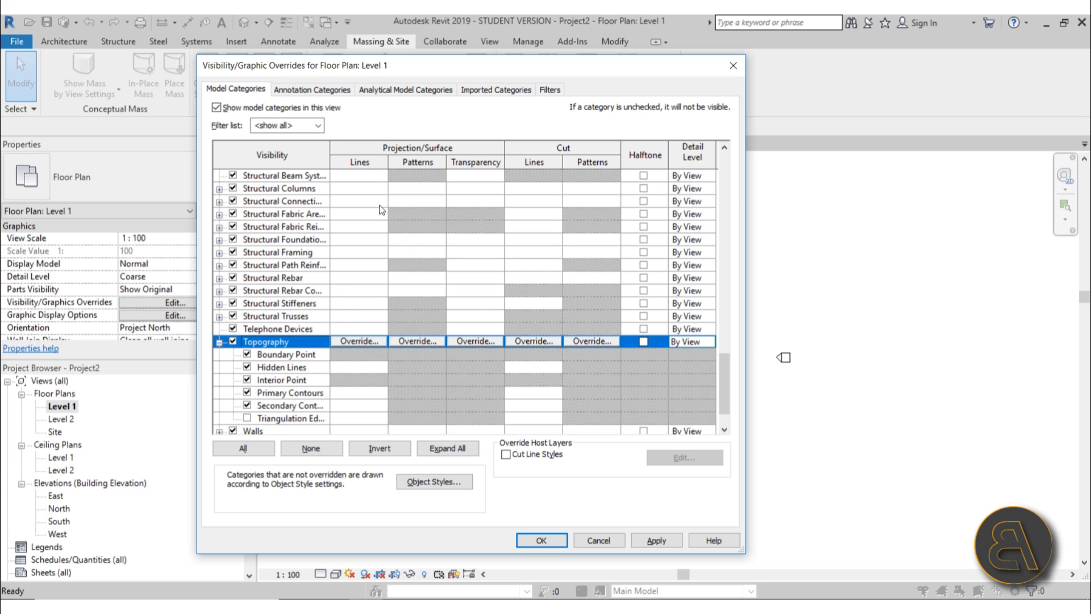
{"action": "scroll", "coordinate": [290, 339], "scroll_direction": "down", "scroll_amount": 1}
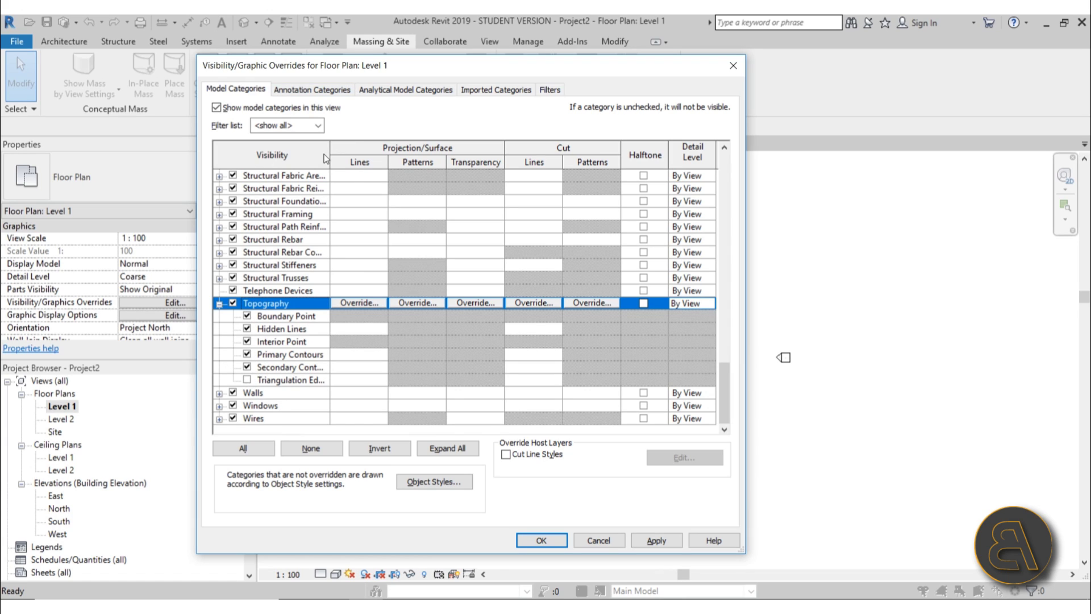
{"action": "left_click_drag", "start_coordinate": [329, 154], "coordinate": [356, 159]}
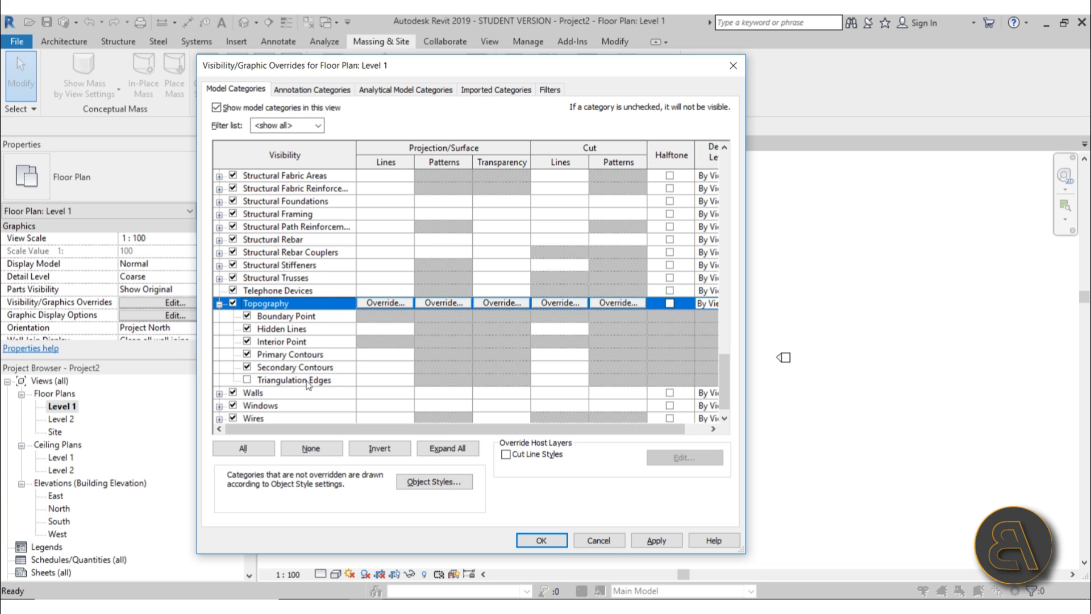
{"action": "left_click", "coordinate": [539, 542]}
Start a toposurface in the Level 1 plan with the point elevation set to 0.0
{"action": "left_click", "coordinate": [335, 85]}
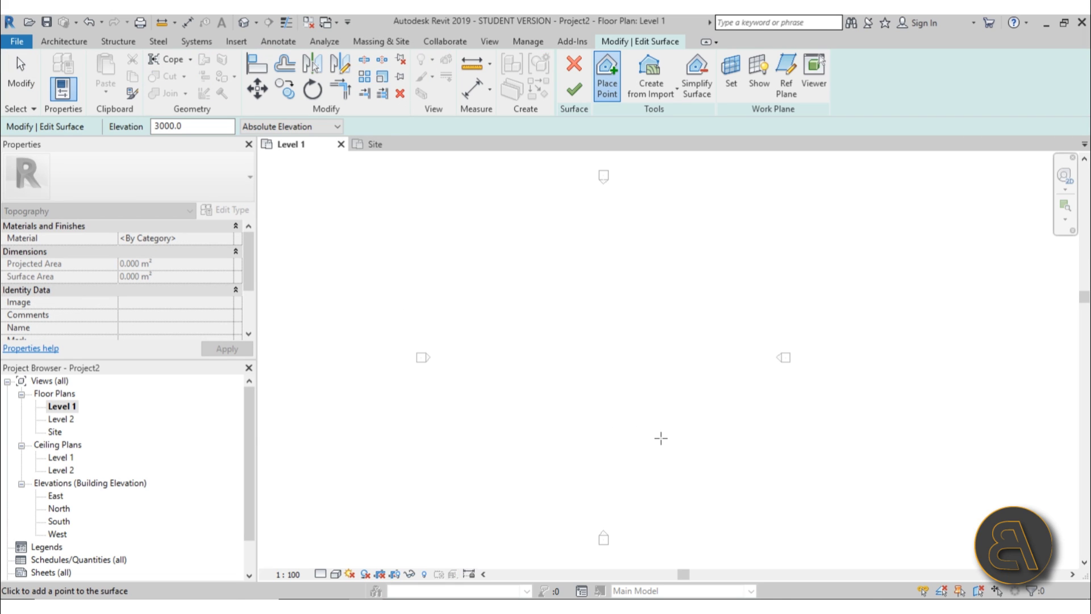
{"action": "left_click", "coordinate": [84, 25]}
{"action": "left_click", "coordinate": [333, 73]}
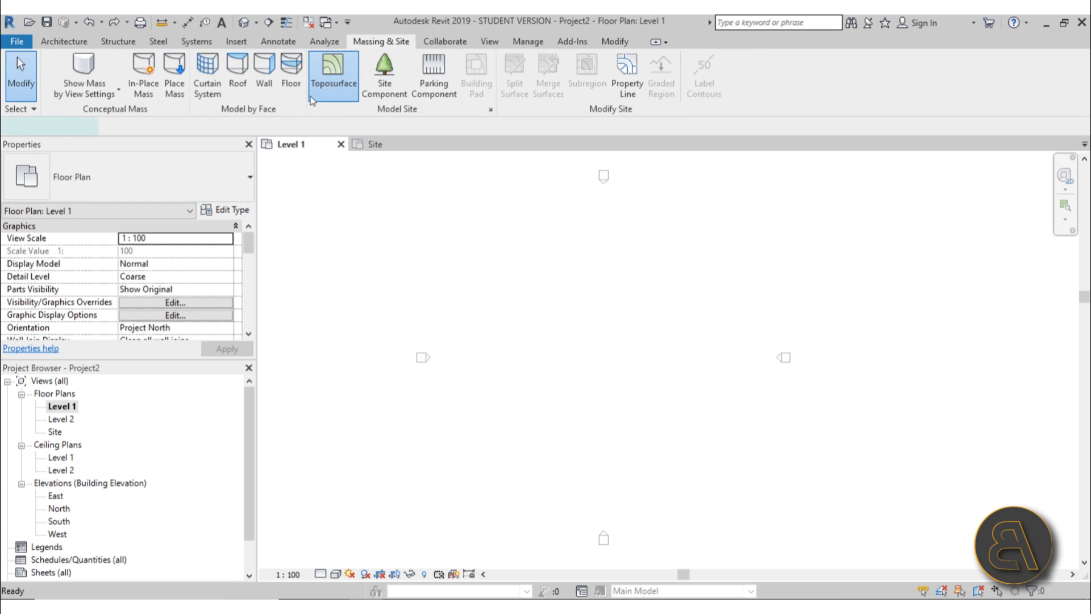
{"action": "left_click_drag", "start_coordinate": [194, 133], "coordinate": [156, 127]}
{"action": "type", "text": "0.0"}
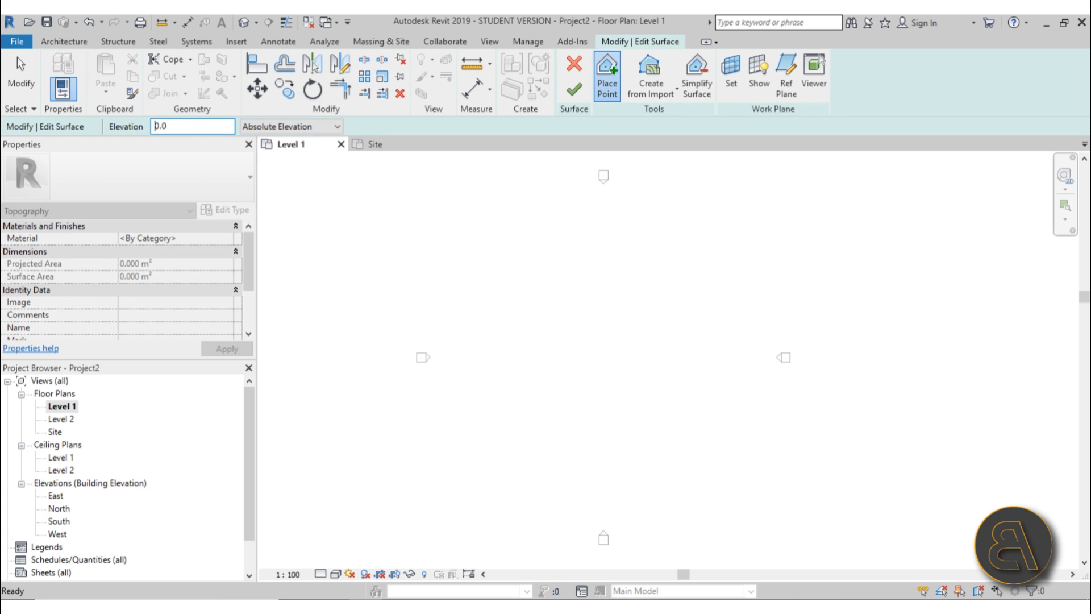
{"action": "left_click", "coordinate": [503, 447]}
{"action": "left_click", "coordinate": [637, 456]}
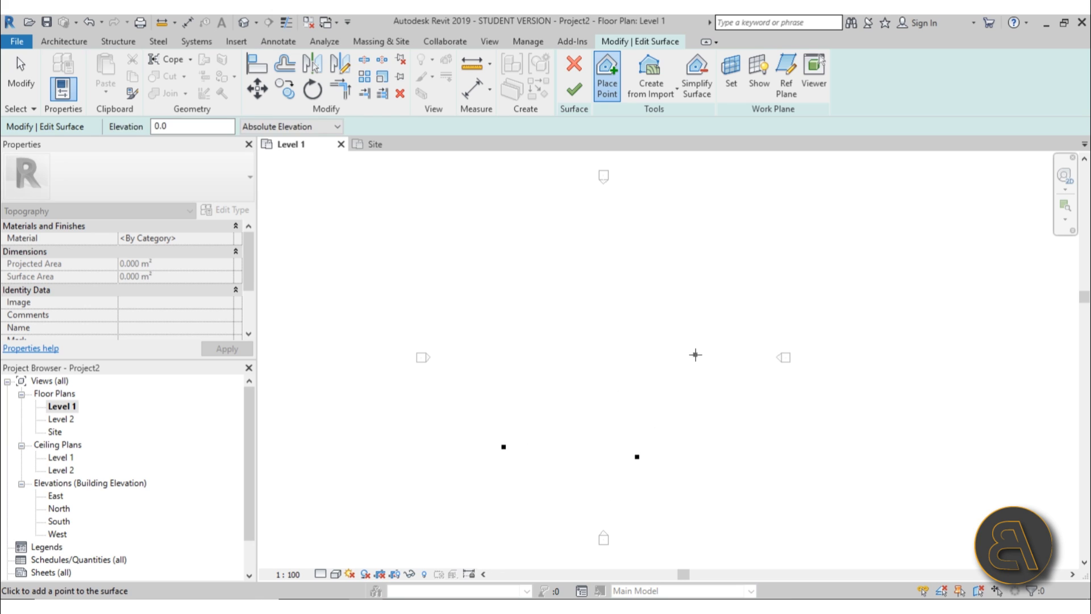
{"action": "left_click", "coordinate": [695, 355]}
{"action": "left_click", "coordinate": [541, 307]}
{"action": "left_click", "coordinate": [492, 378]}
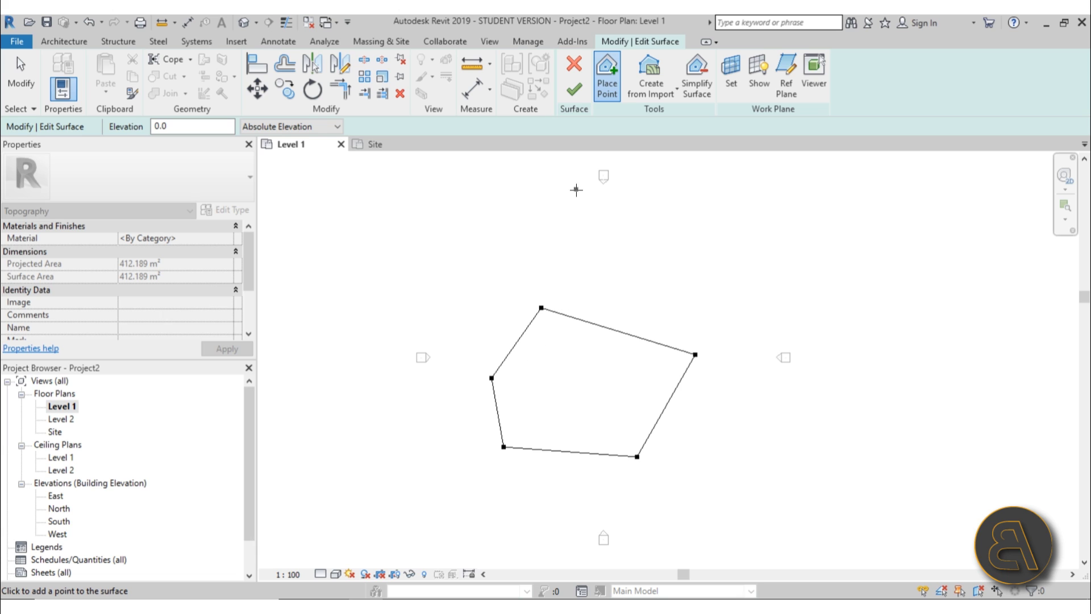
{"action": "left_click", "coordinate": [574, 160]}
{"action": "left_click", "coordinate": [573, 63]}
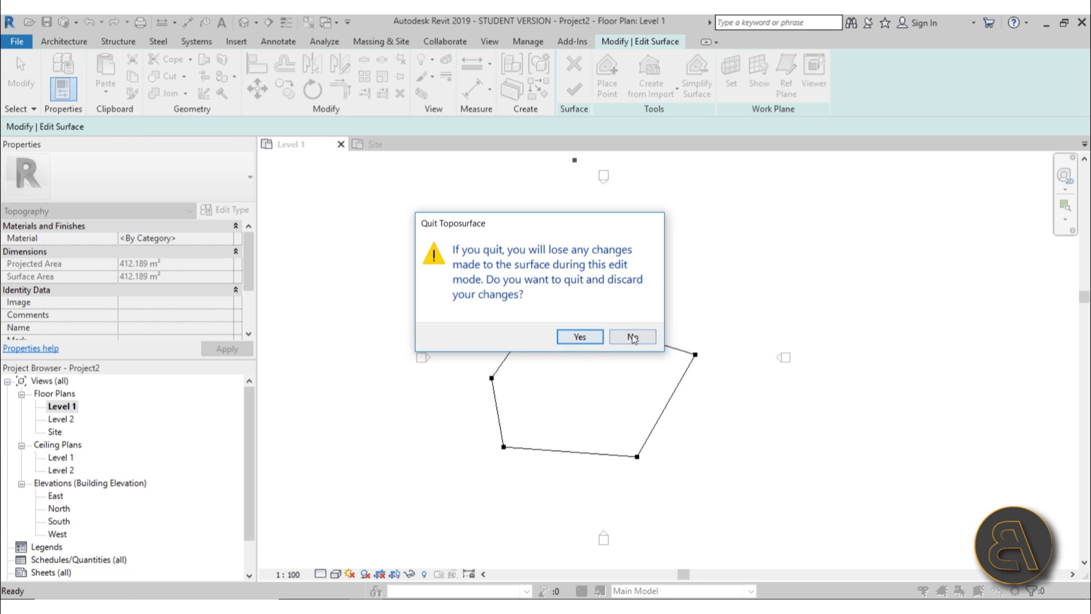
{"action": "left_click", "coordinate": [594, 337]}
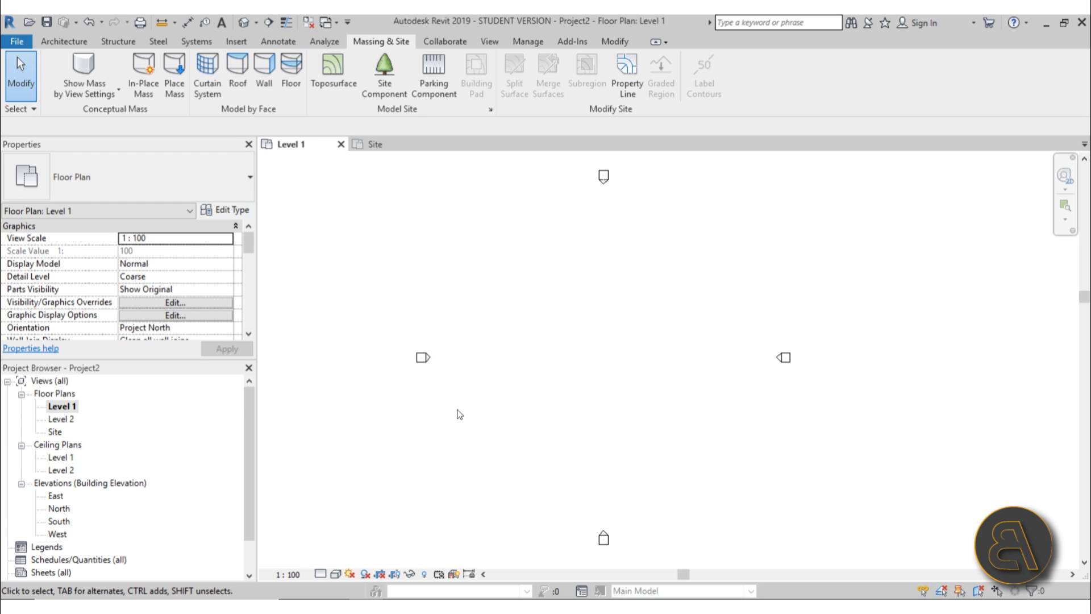
Open the Site floor plan and set the project's length units to meters
{"action": "double_click", "coordinate": [55, 431]}
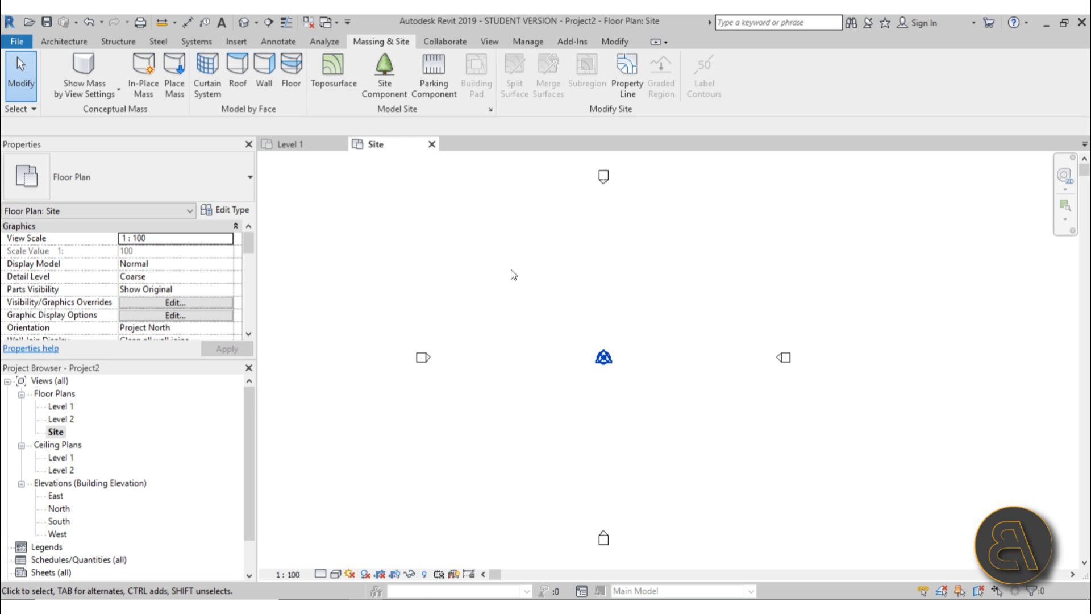
{"action": "key", "text": "u"}
{"action": "key", "text": "n"}
{"action": "left_click", "coordinate": [575, 223]}
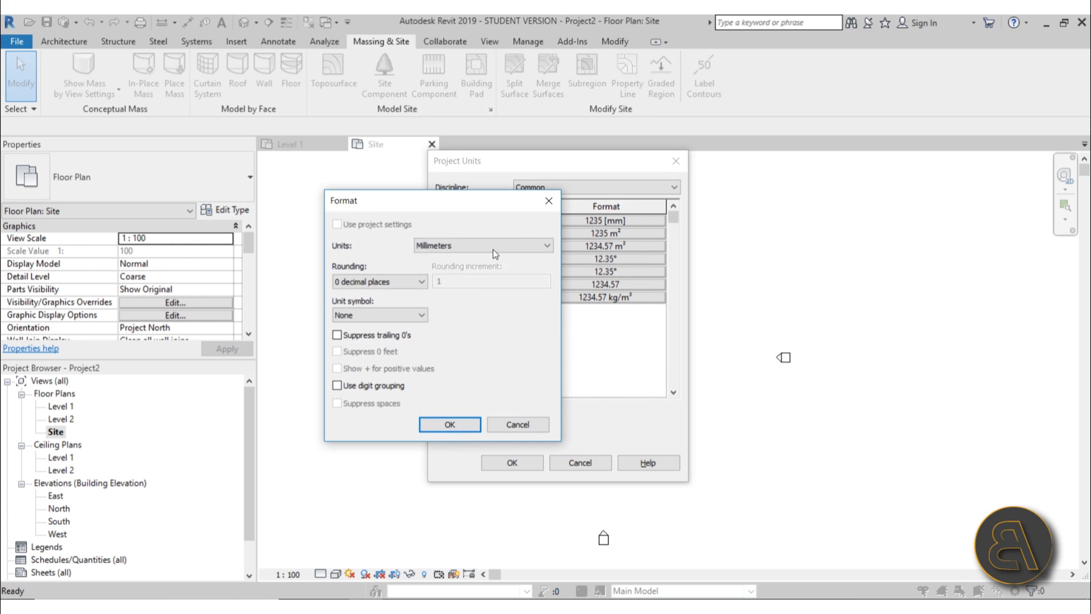
{"action": "left_click", "coordinate": [493, 245]}
{"action": "left_click", "coordinate": [488, 295]}
{"action": "left_click", "coordinate": [476, 425]}
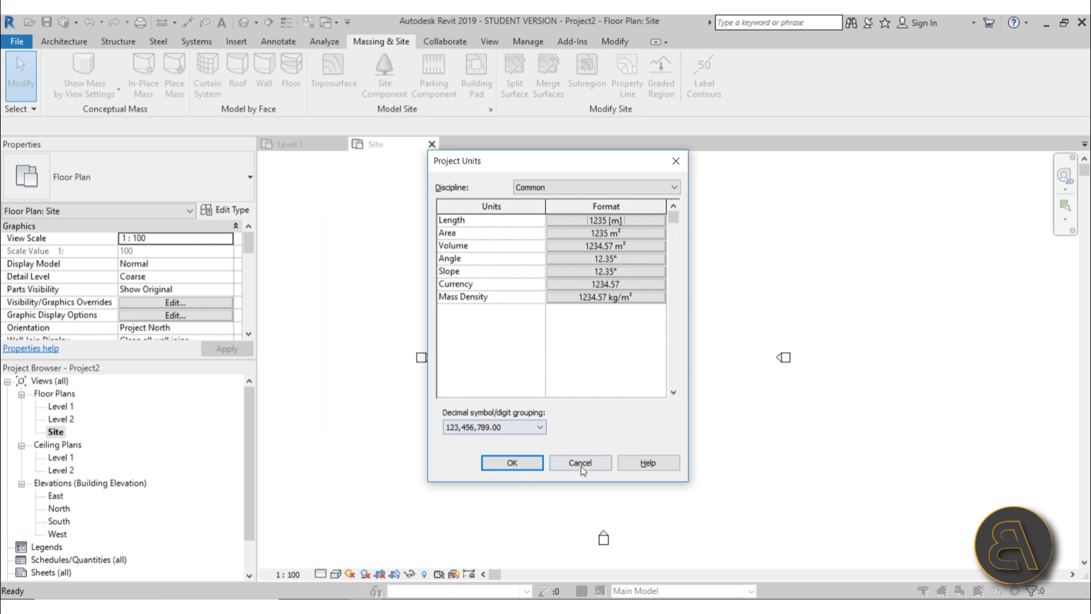
{"action": "left_click", "coordinate": [519, 464]}
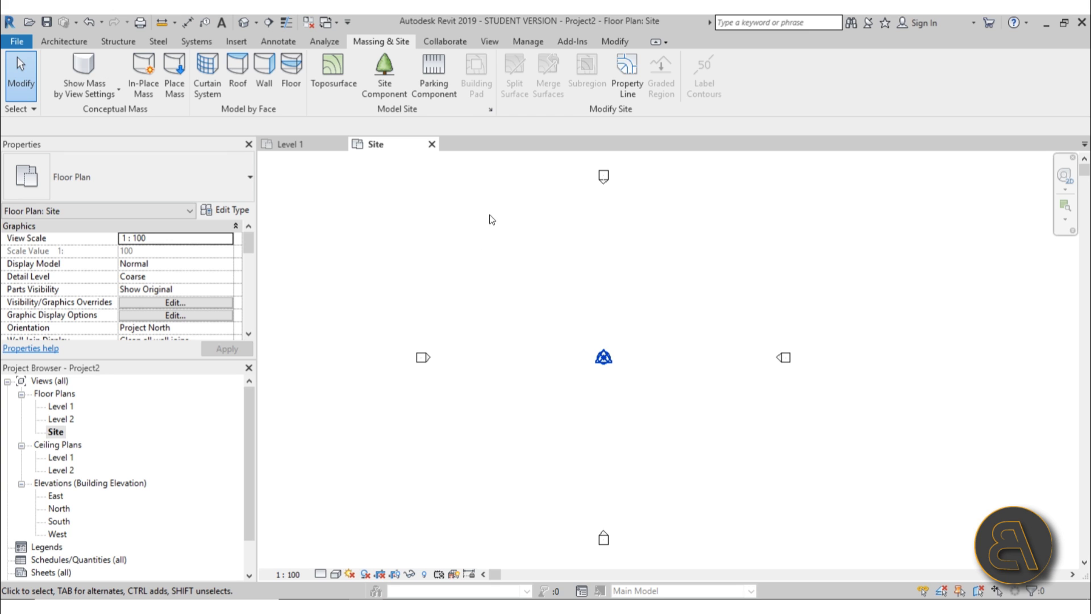
Start a toposurface in the Site plan and place a horizontal row of four points at elevation 0 above the south elevation marker
{"action": "left_click", "coordinate": [333, 69]}
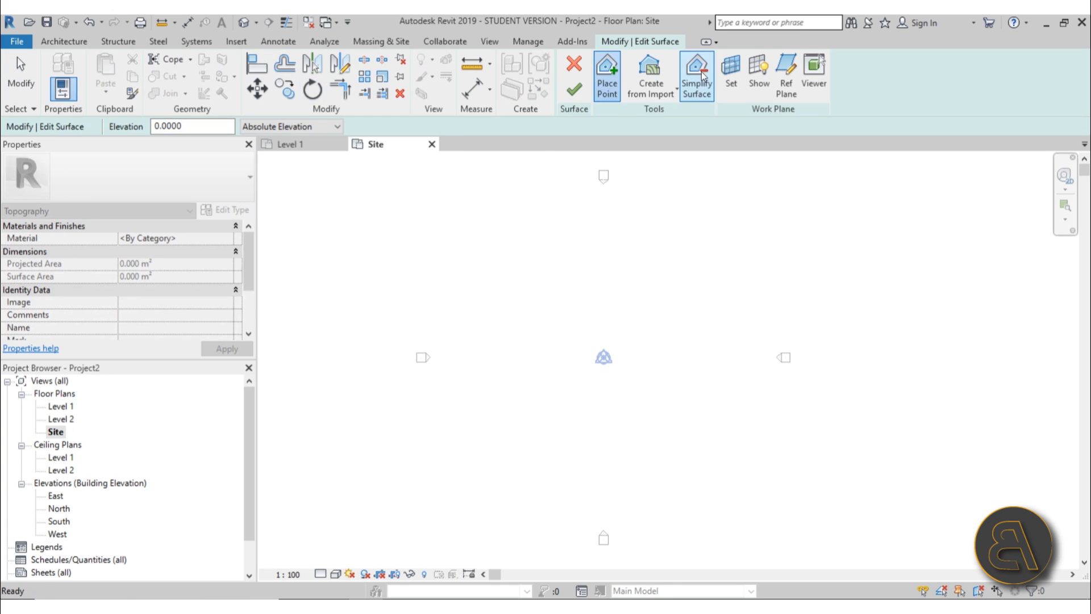
{"action": "left_click", "coordinate": [483, 456]}
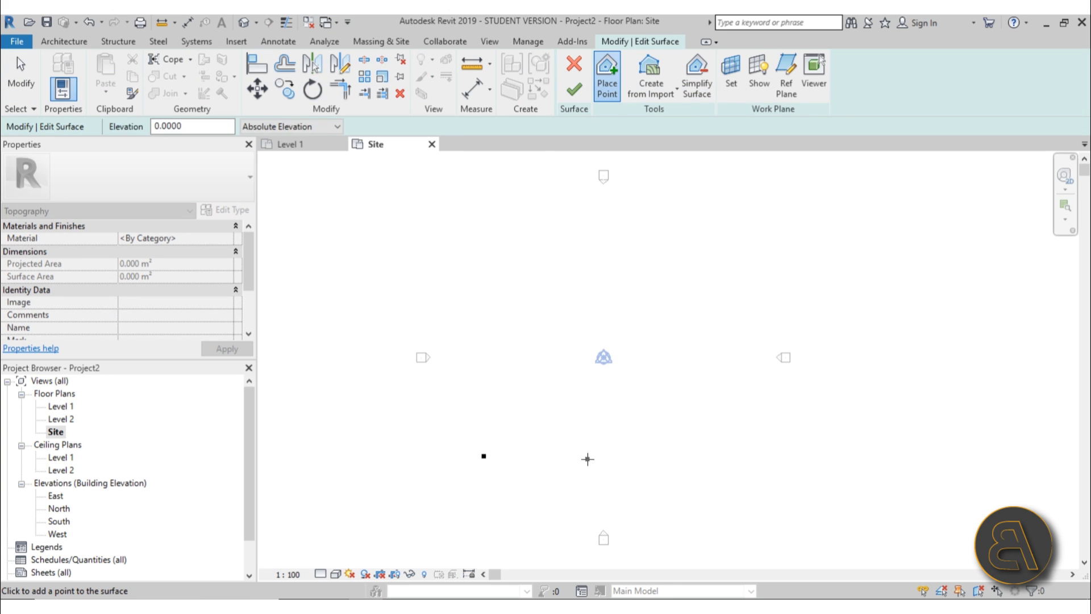
{"action": "left_click", "coordinate": [588, 459]}
{"action": "left_click", "coordinate": [699, 458]}
{"action": "left_click", "coordinate": [771, 457]}
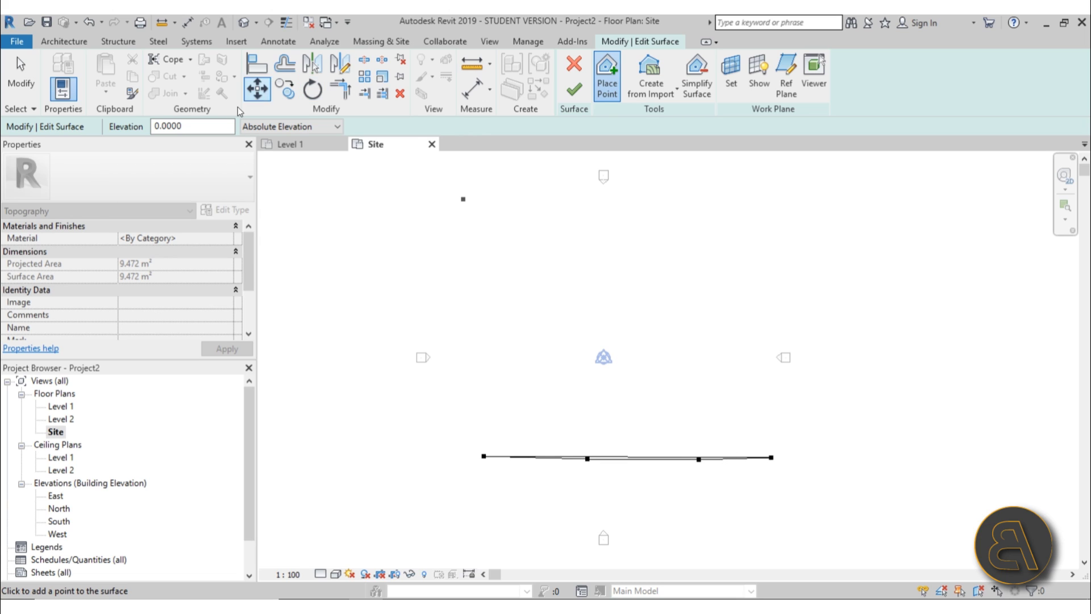
Place a horizontal row of four points at elevation 4 across the site, between the west and east elevation markers
{"action": "key", "text": "ctrl+a"}
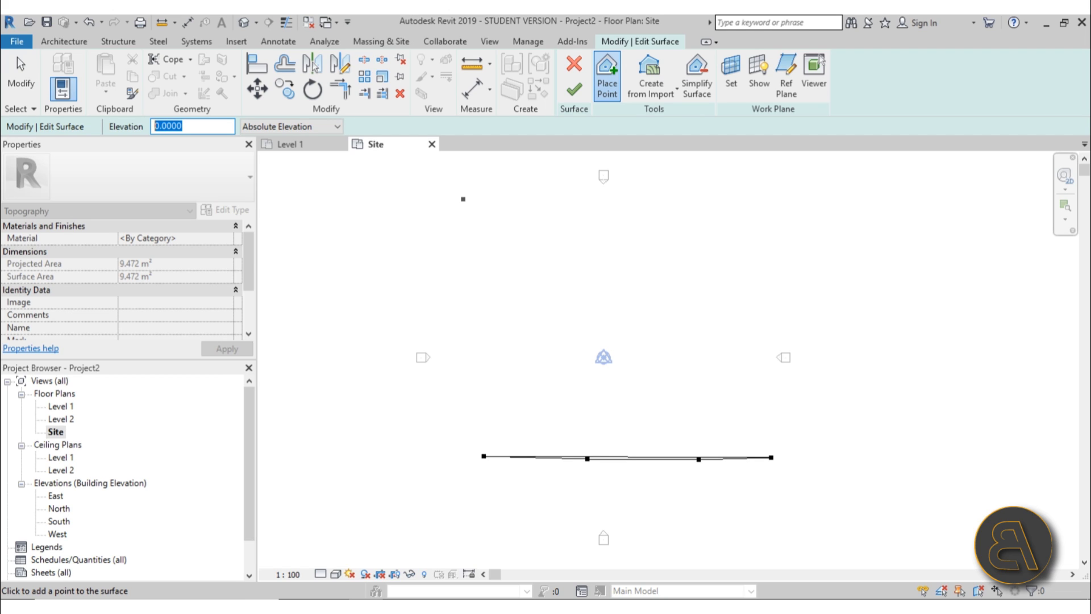
{"action": "type", "text": "4.0000"}
{"action": "left_click", "coordinate": [469, 358]}
{"action": "left_click", "coordinate": [571, 361]}
{"action": "left_click", "coordinate": [674, 362]}
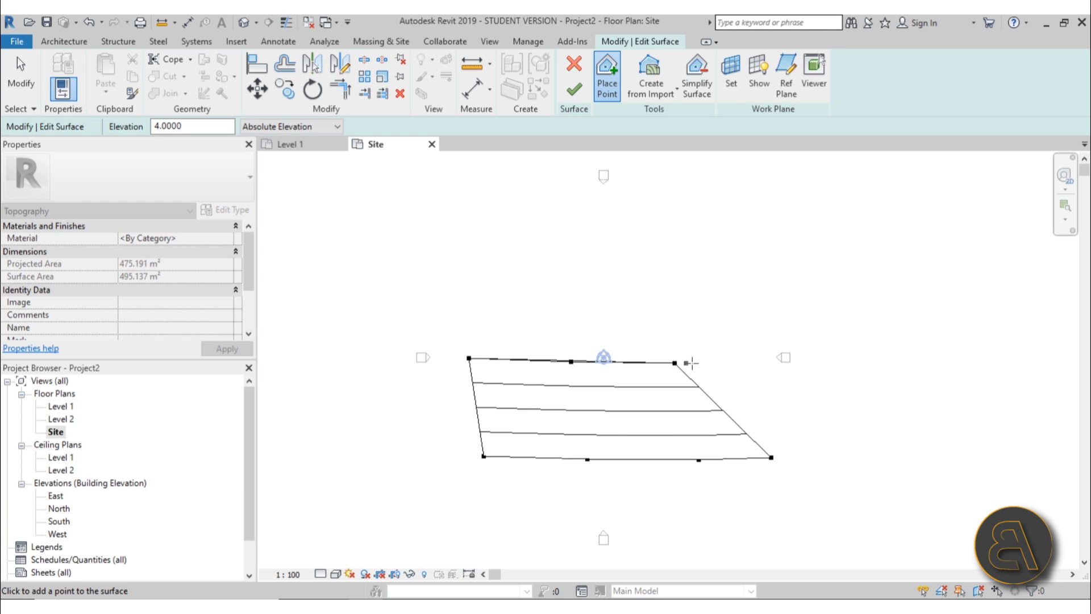
{"action": "left_click", "coordinate": [773, 362]}
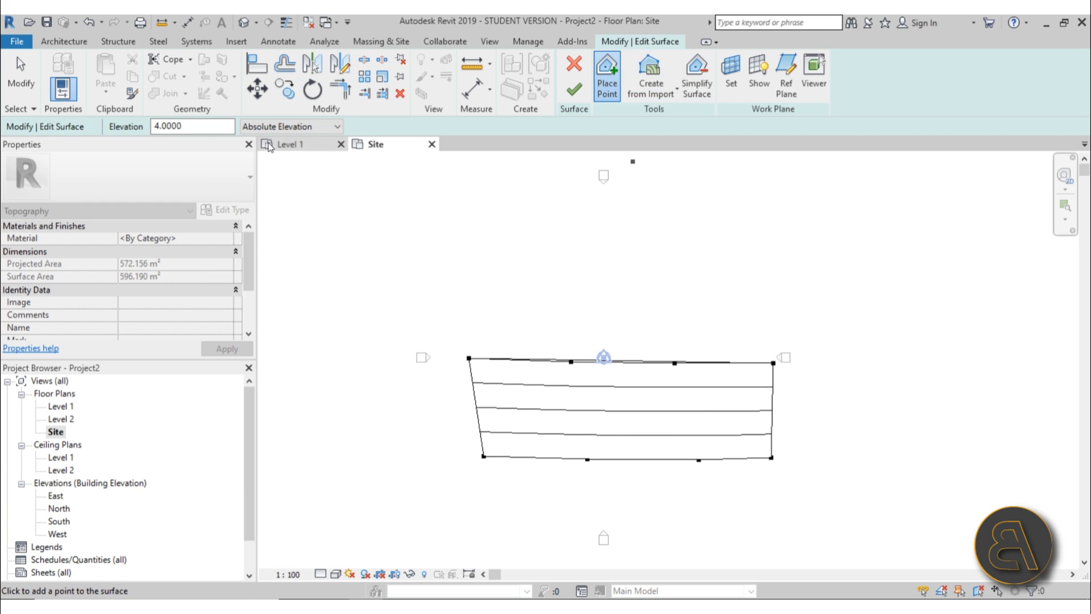
Place a horizontal row of four points at elevation 10 just below the north elevation marker and end point placement
{"action": "double_click", "coordinate": [170, 126]}
{"action": "type", "text": "100"}
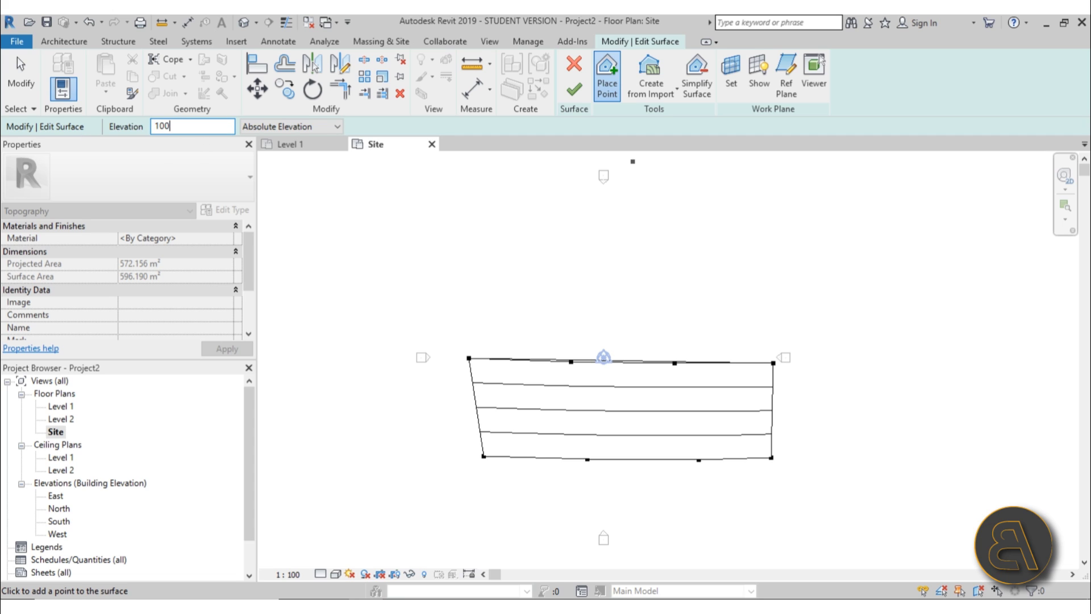
{"action": "key", "text": "Return"}
{"action": "left_click", "coordinate": [472, 227]}
{"action": "left_click", "coordinate": [598, 224]}
{"action": "left_click", "coordinate": [687, 222]}
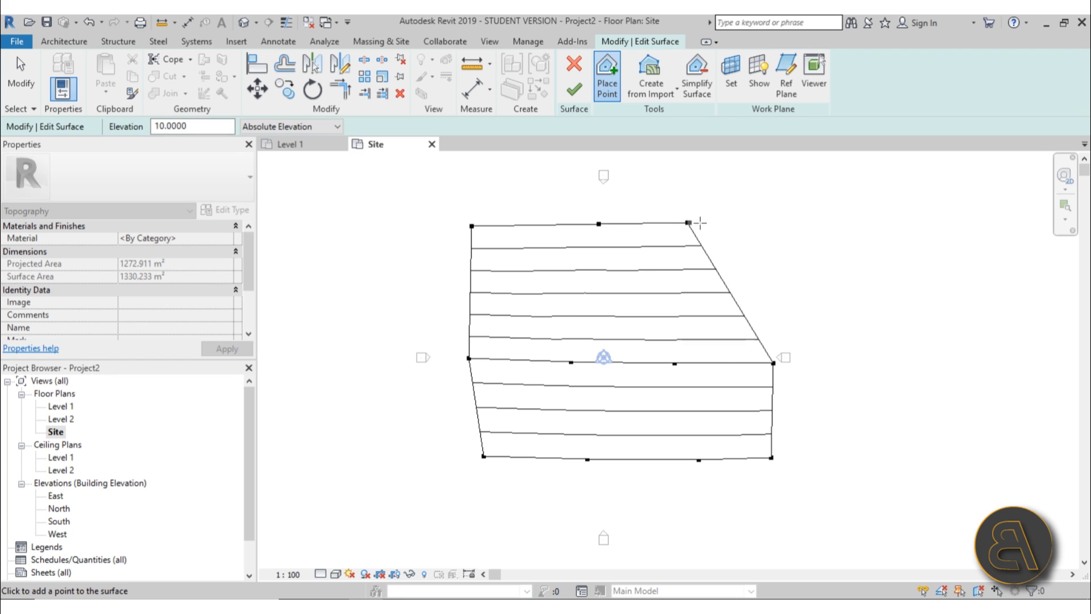
{"action": "left_click", "coordinate": [773, 224]}
{"action": "key", "text": "Escape"}
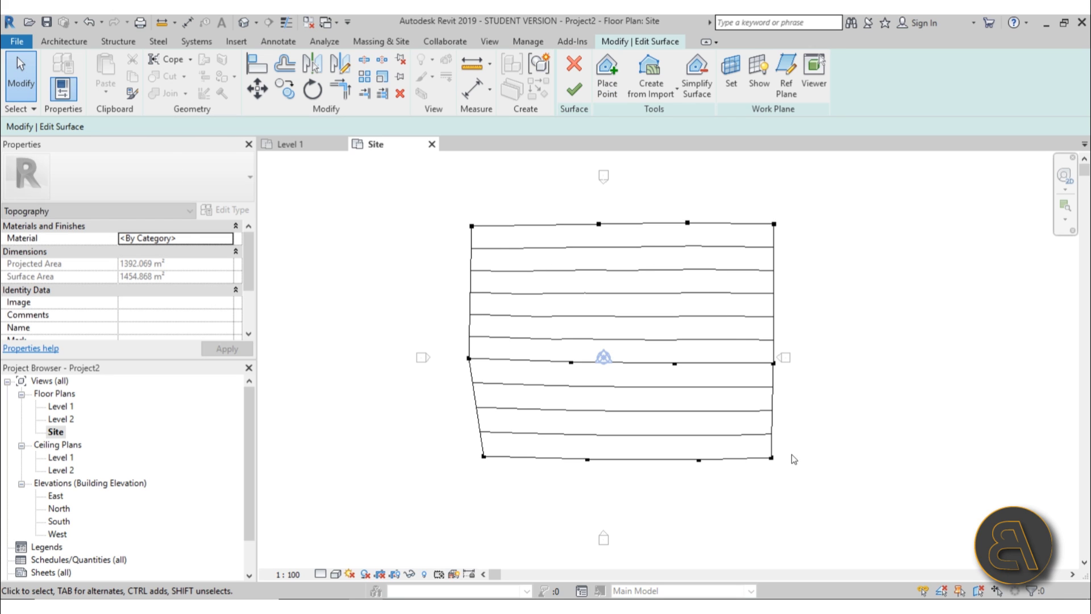
Try moving the westernmost point of the elevation-4 row inward, into the interior of the surface
{"action": "scroll", "coordinate": [787, 333], "scroll_direction": "up", "scroll_amount": 5}
{"action": "scroll", "coordinate": [710, 333], "scroll_direction": "down", "scroll_amount": 4}
{"action": "scroll", "coordinate": [475, 390], "scroll_direction": "up", "scroll_amount": 2}
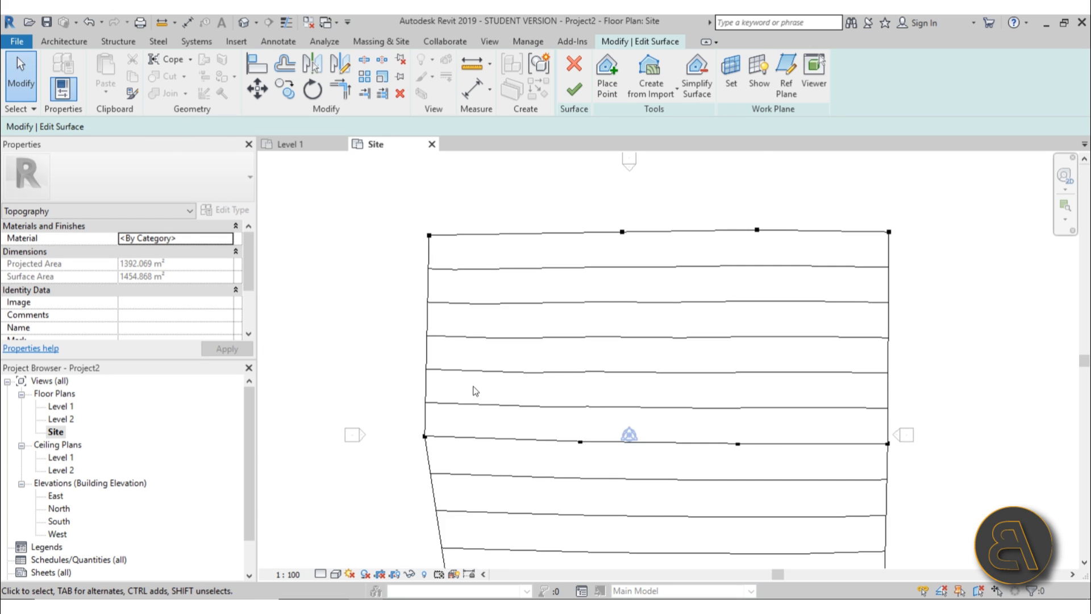
{"action": "scroll", "coordinate": [453, 278], "scroll_direction": "down", "scroll_amount": 3}
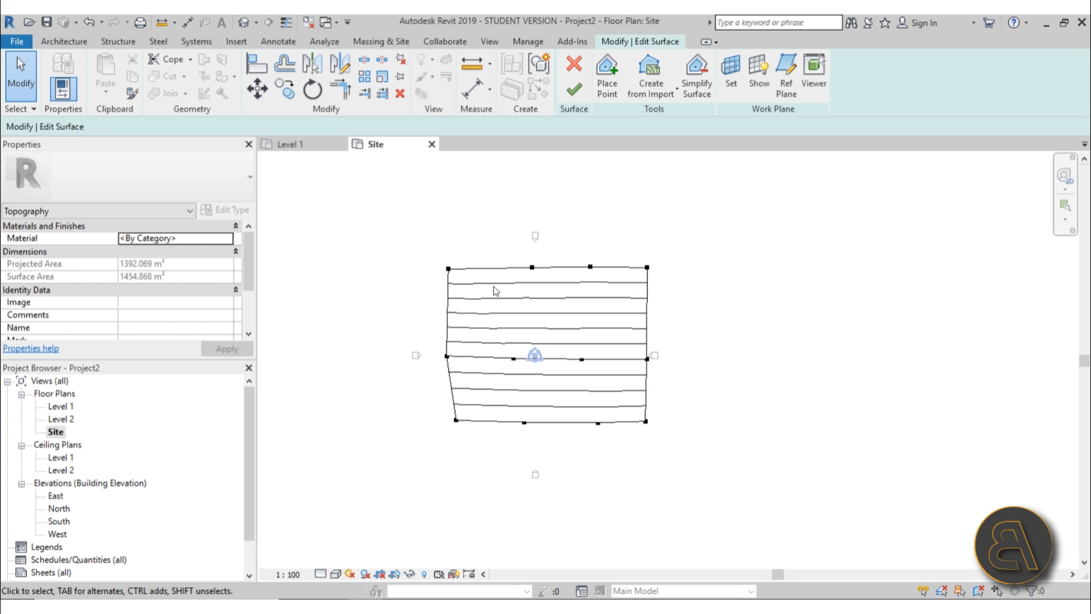
{"action": "scroll", "coordinate": [490, 275], "scroll_direction": "up", "scroll_amount": 2}
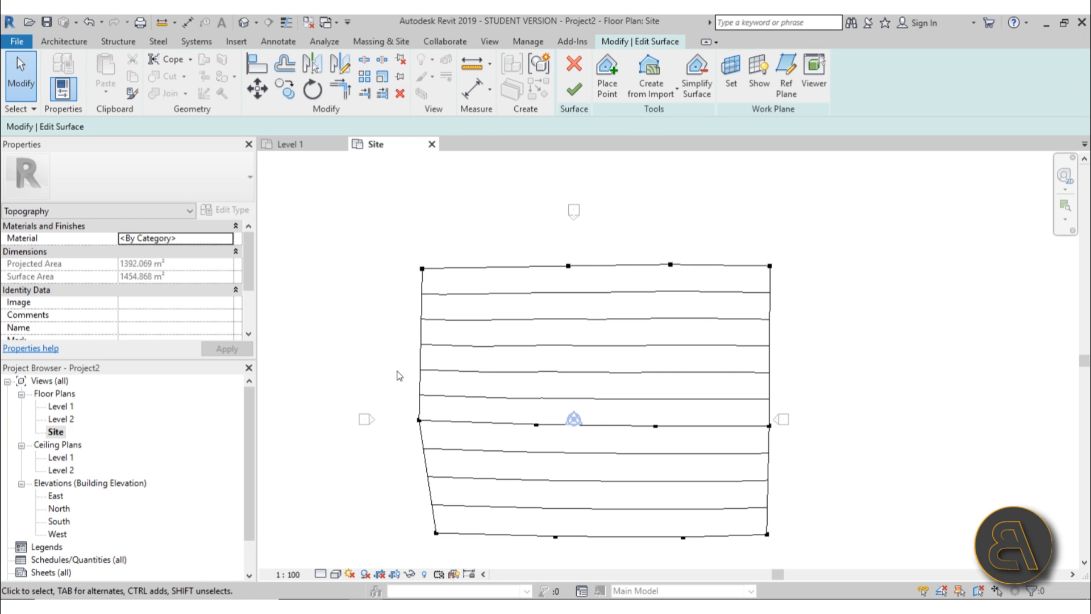
{"action": "middle_click_drag", "start_coordinate": [400, 375], "coordinate": [404, 319]}
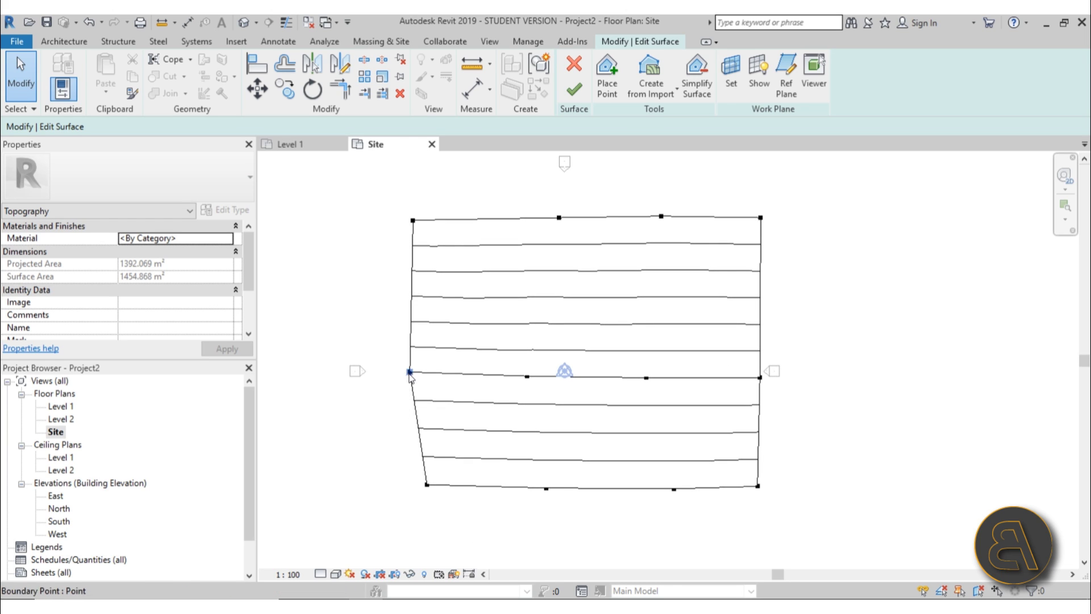
{"action": "left_click_drag", "start_coordinate": [410, 372], "coordinate": [456, 373]}
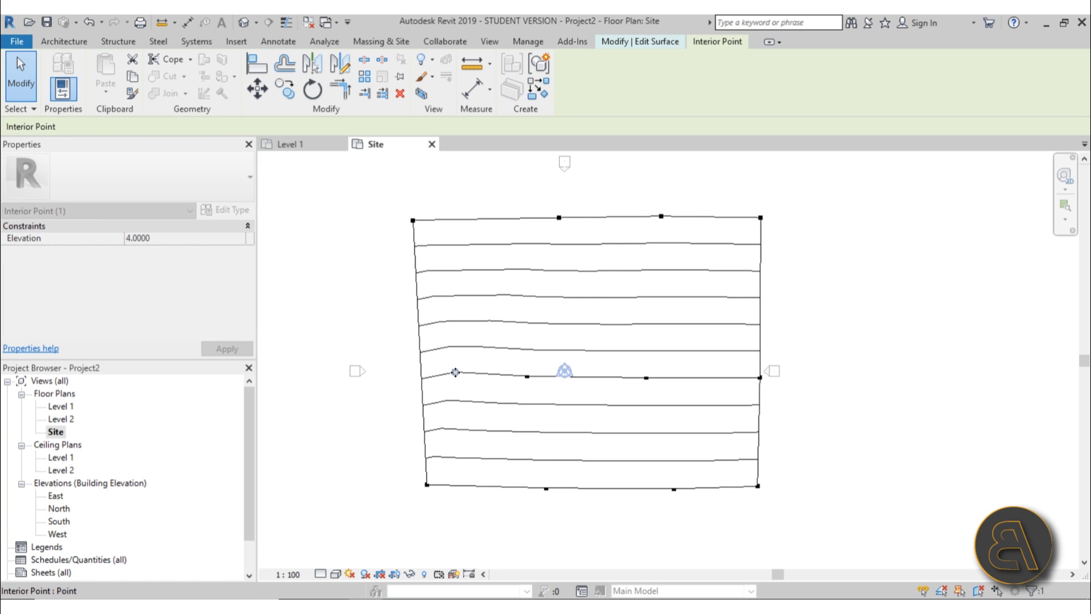
{"action": "key", "text": "Escape"}
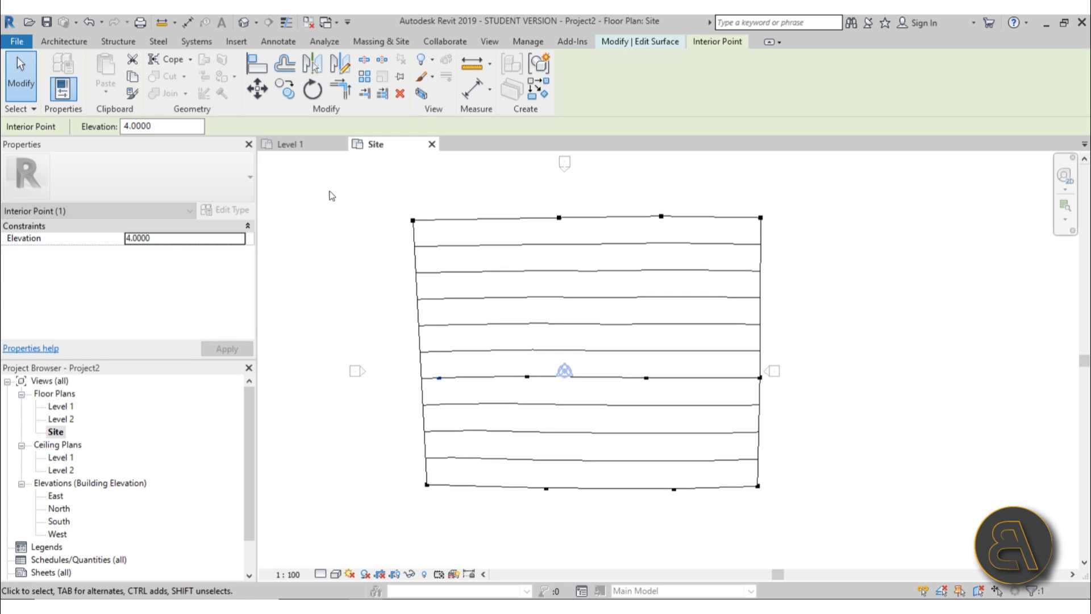
Open the default 3D view and move the westernmost elevation-4 point to the north boundary, near the northwest corner
{"action": "left_click", "coordinate": [243, 22]}
{"action": "middle_click_drag", "start_coordinate": [544, 492], "coordinate": [621, 380], "text": "shift"}
{"action": "left_click_drag", "start_coordinate": [497, 373], "coordinate": [575, 372]}
{"action": "middle_click_drag", "start_coordinate": [511, 382], "coordinate": [574, 370], "text": "shift"}
{"action": "left_click_drag", "start_coordinate": [509, 378], "coordinate": [434, 330]}
{"action": "left_click_drag", "start_coordinate": [457, 338], "coordinate": [458, 341]}
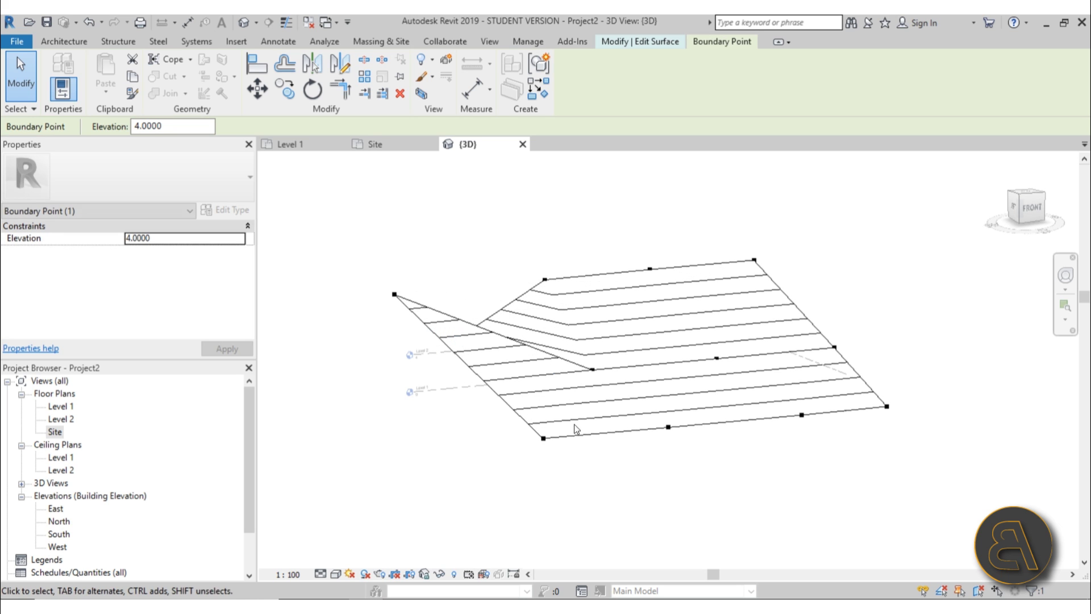
Try moving the westernmost elevation-4 point into the surface and out to the west boundary, and undo the last move
{"action": "middle_click_drag", "start_coordinate": [575, 429], "coordinate": [484, 409], "text": "shift"}
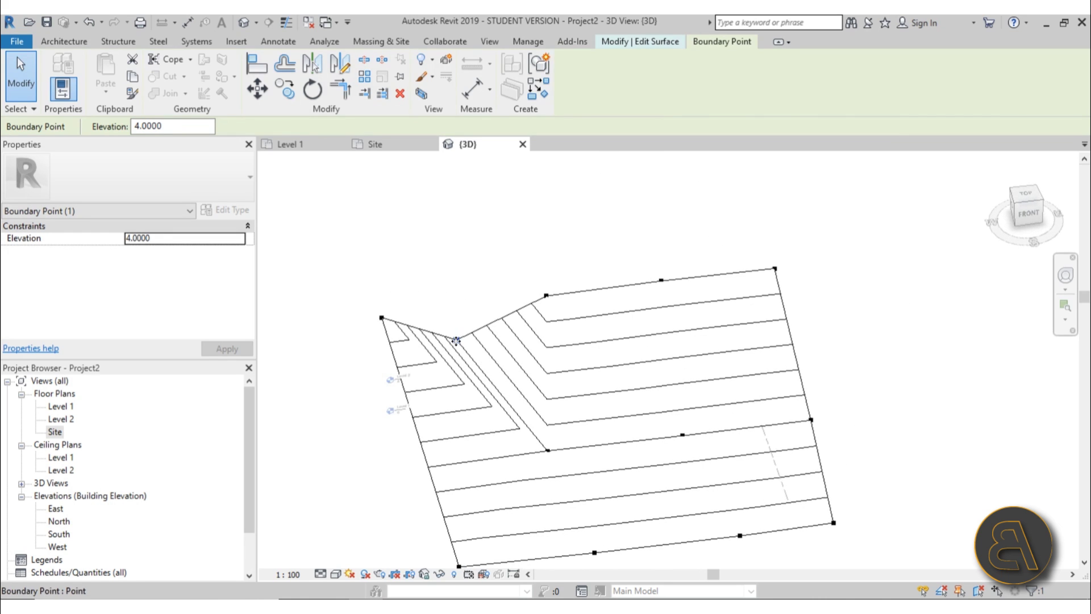
{"action": "left_click_drag", "start_coordinate": [456, 341], "coordinate": [487, 455]}
{"action": "middle_click_drag", "start_coordinate": [487, 454], "coordinate": [452, 396], "text": "shift"}
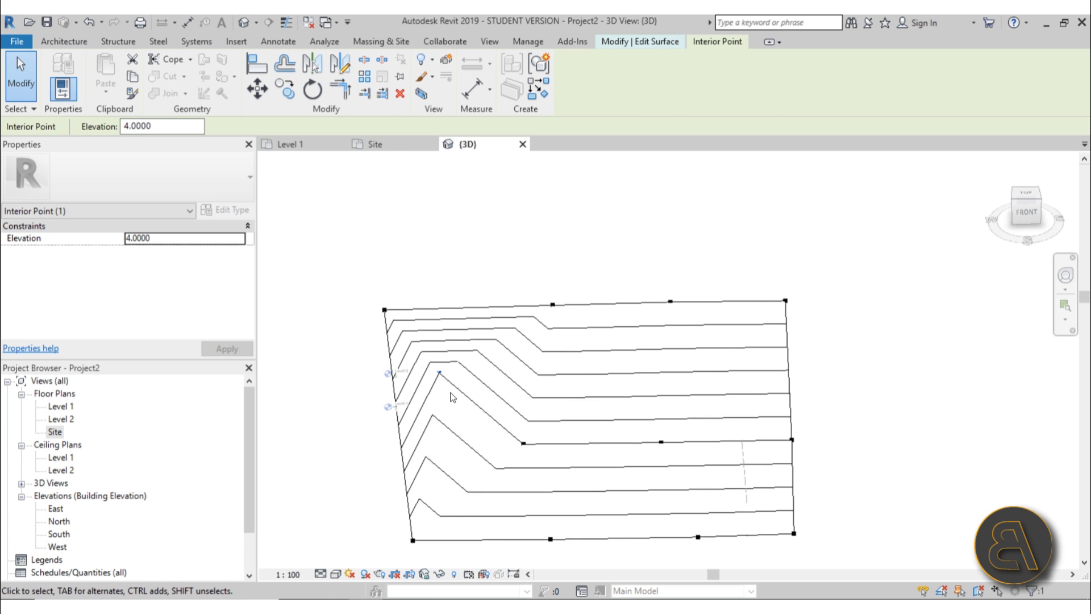
{"action": "left_click_drag", "start_coordinate": [438, 372], "coordinate": [386, 384]}
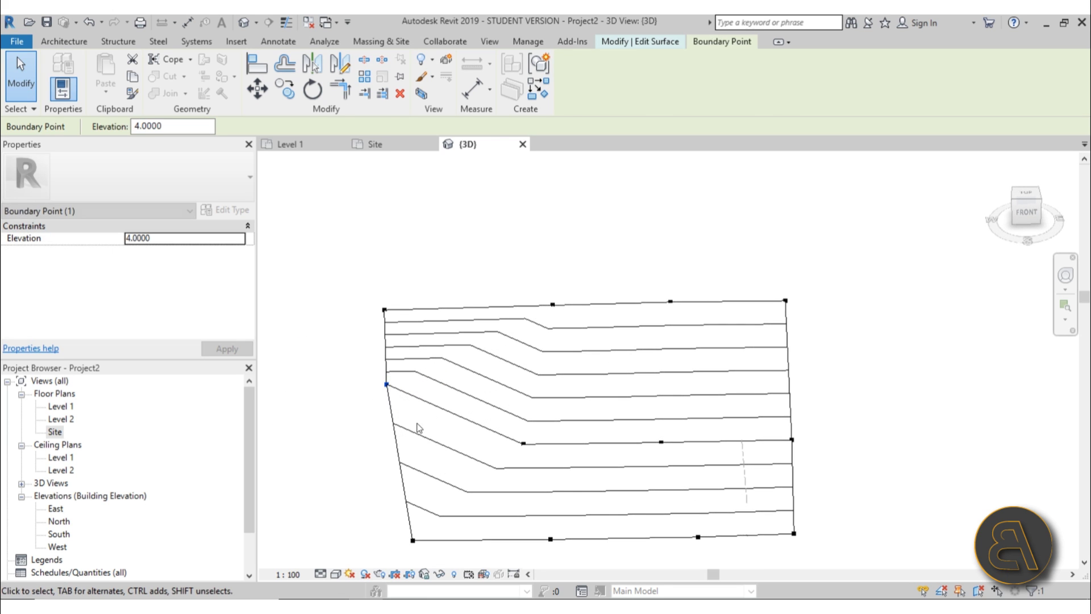
{"action": "middle_click_drag", "start_coordinate": [467, 457], "coordinate": [593, 465], "text": "shift"}
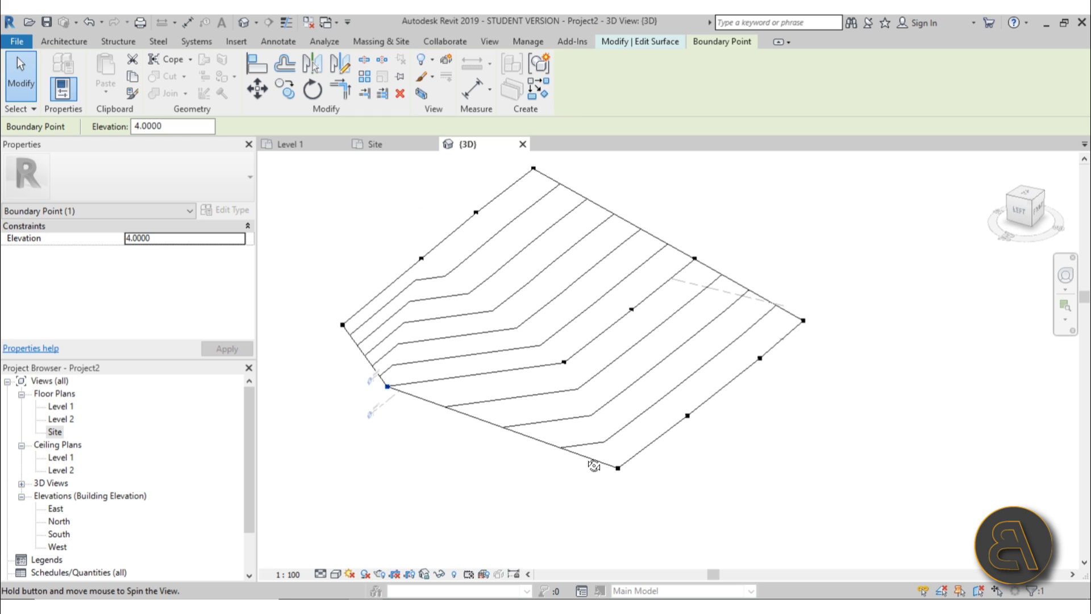
{"action": "key", "text": "ctrl+z"}
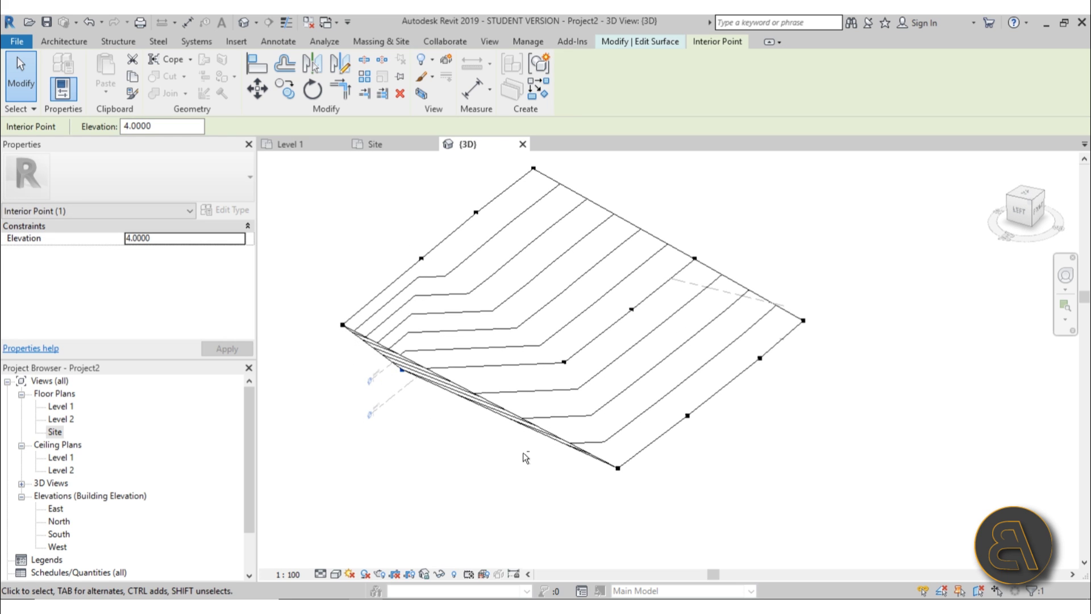
Move the westernmost elevation-4 point back to the west boundary, in line with the other points of its row
{"action": "middle_click_drag", "start_coordinate": [522, 452], "coordinate": [483, 409], "text": "shift"}
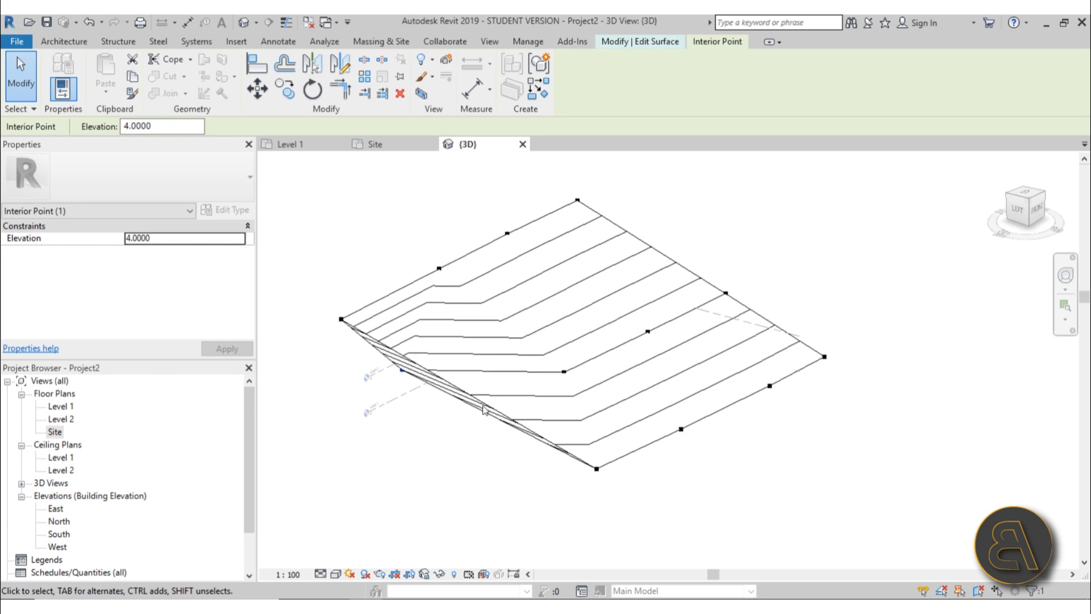
{"action": "left_click", "coordinate": [400, 373]}
{"action": "left_click_drag", "start_coordinate": [401, 369], "coordinate": [470, 417]}
{"action": "middle_click_drag", "start_coordinate": [618, 403], "coordinate": [469, 433], "text": "shift"}
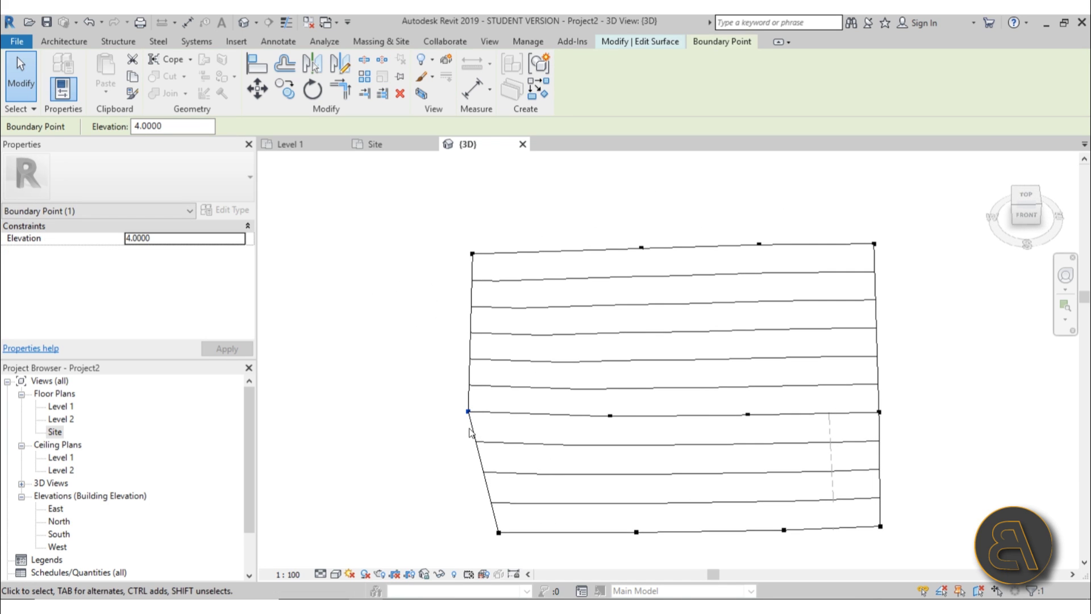
{"action": "mouse_move", "coordinate": [470, 414]}
{"action": "left_mouse_down"}
{"action": "mouse_move", "coordinate": [492, 425]}
{"action": "mouse_move", "coordinate": [480, 419]}
{"action": "left_mouse_up"}
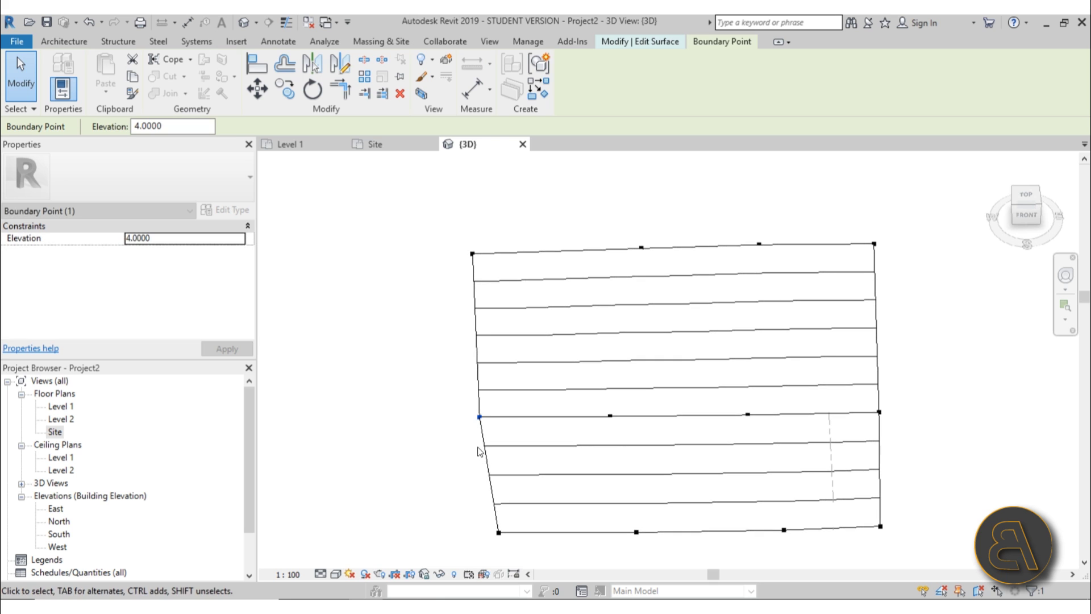
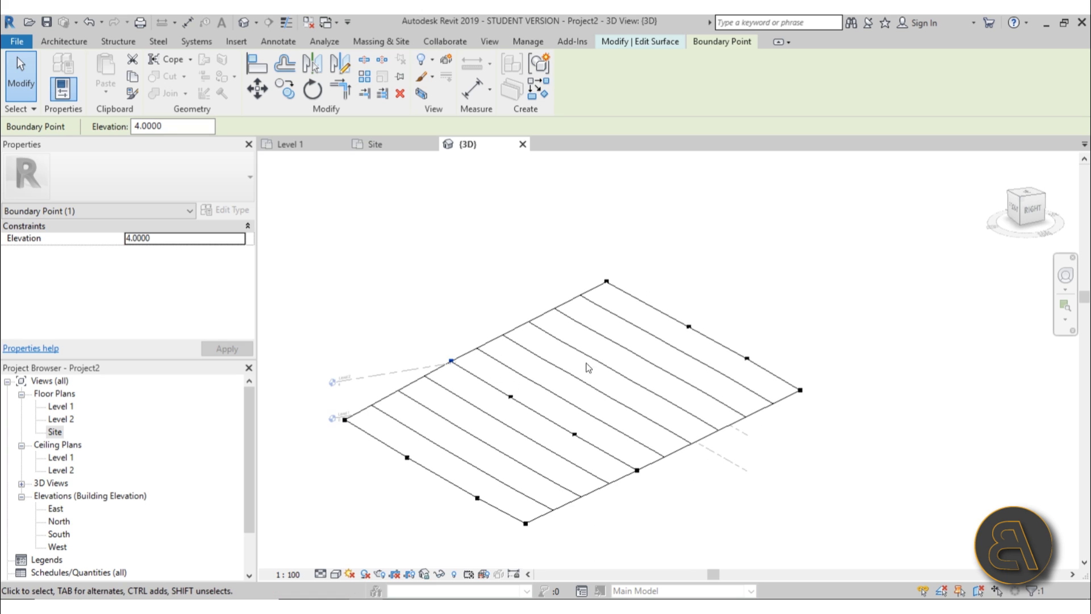
Deselect the boundary point and finish the toposurface
{"action": "key", "text": "Escape"}
{"action": "middle_click_drag", "start_coordinate": [426, 256], "coordinate": [584, 206], "text": "shift"}
{"action": "middle_click_drag", "start_coordinate": [463, 339], "coordinate": [468, 356]}
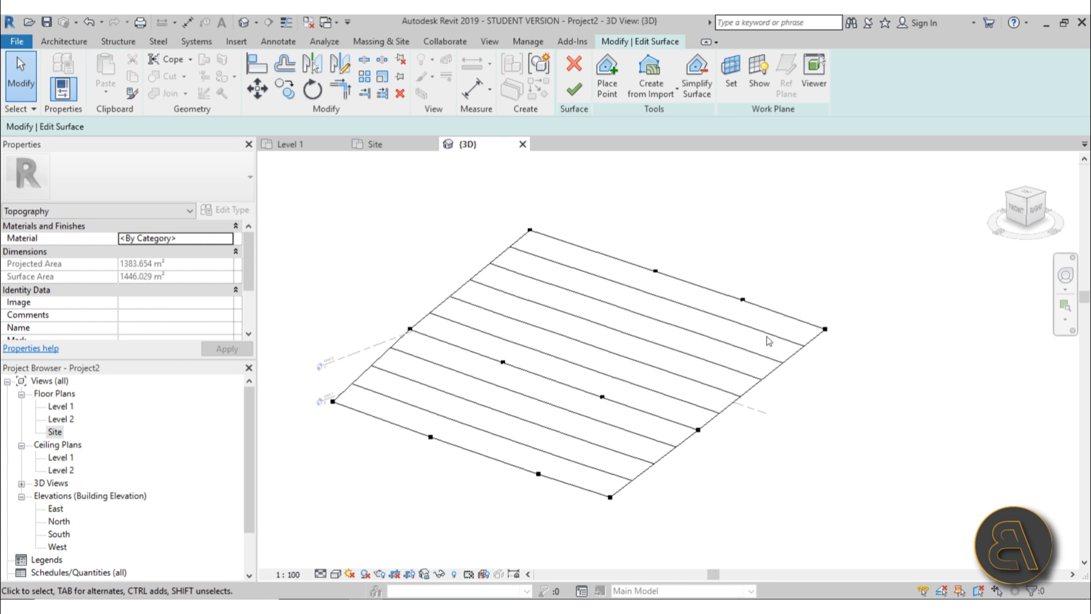
{"action": "left_click", "coordinate": [574, 89]}
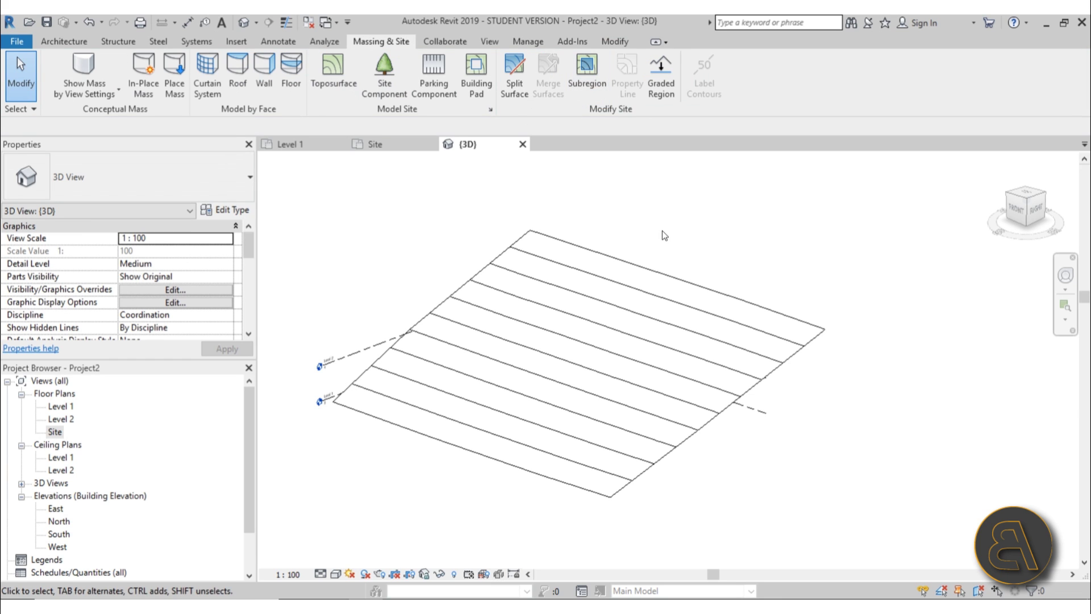
Set the 3D view's scale to 1:500
{"action": "scroll", "coordinate": [586, 465], "scroll_direction": "up", "scroll_amount": 5}
{"action": "scroll", "coordinate": [579, 317], "scroll_direction": "down", "scroll_amount": 6}
{"action": "scroll", "coordinate": [629, 354], "scroll_direction": "up", "scroll_amount": 6}
{"action": "scroll", "coordinate": [644, 340], "scroll_direction": "up", "scroll_amount": 2}
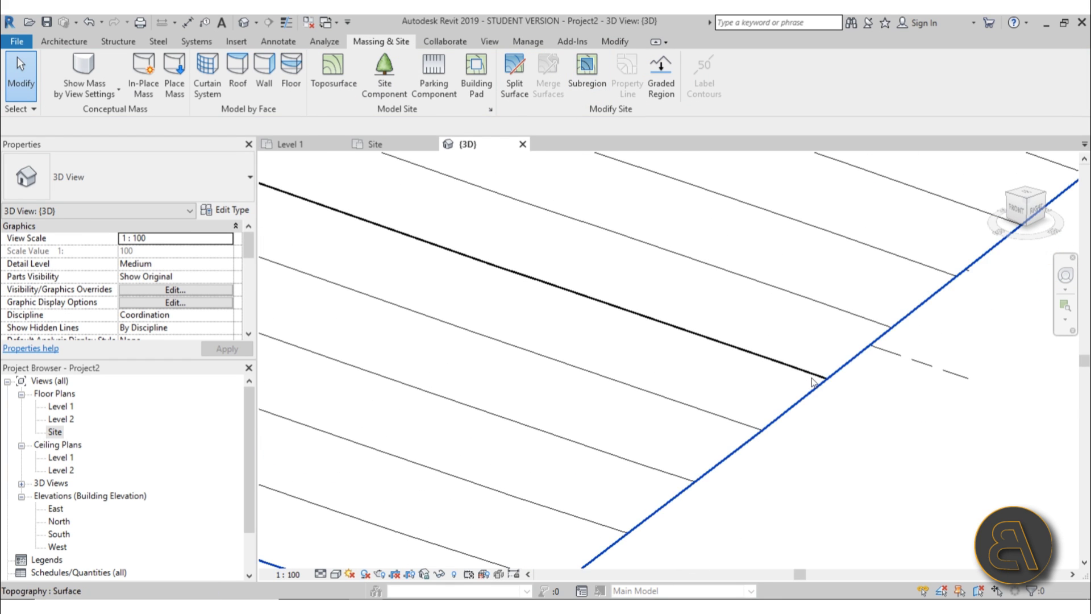
{"action": "scroll", "coordinate": [698, 346], "scroll_direction": "down", "scroll_amount": 4}
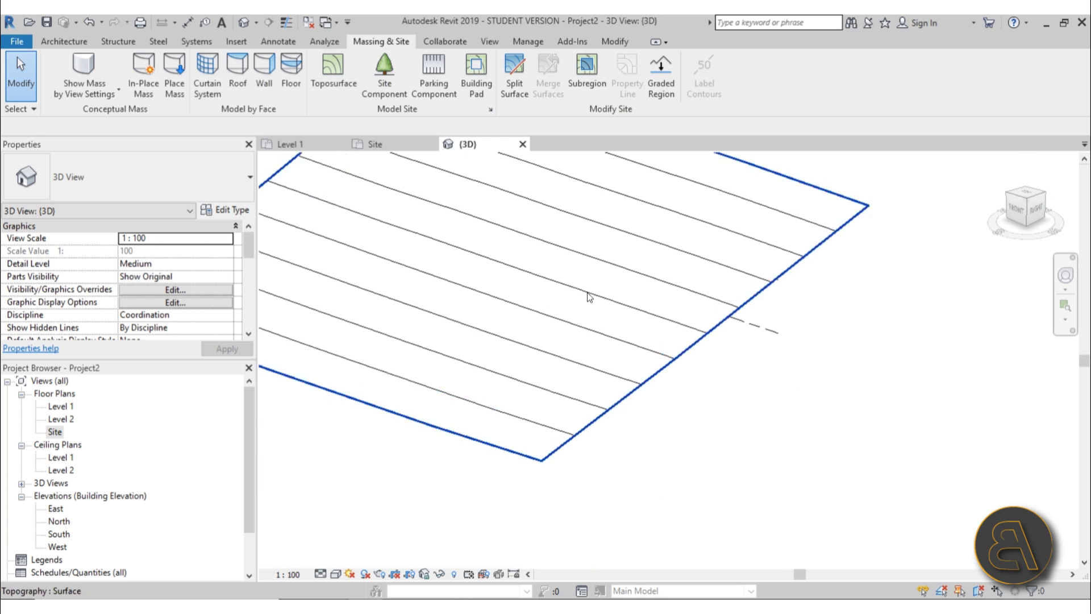
{"action": "left_click", "coordinate": [300, 574]}
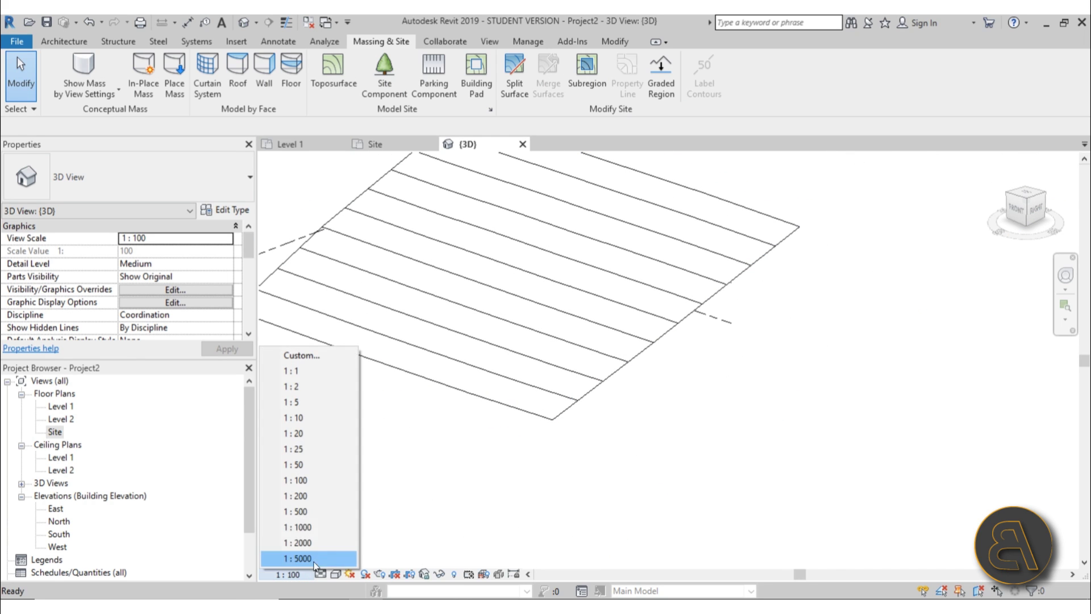
{"action": "left_click", "coordinate": [306, 511]}
{"action": "middle_click_drag", "start_coordinate": [511, 281], "coordinate": [528, 328]}
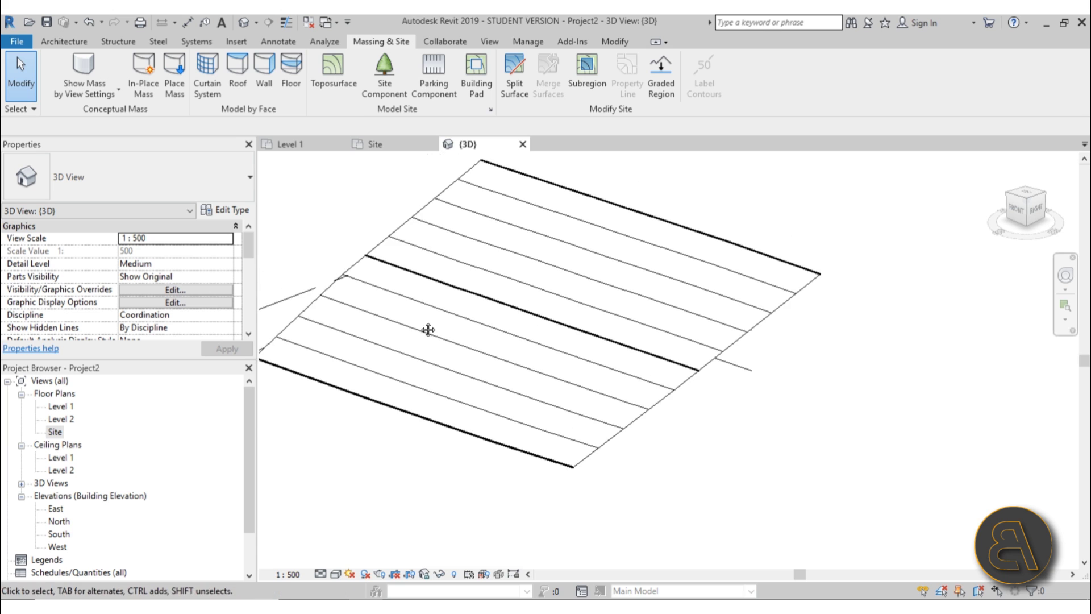
{"action": "middle_click_drag", "start_coordinate": [423, 327], "coordinate": [455, 378]}
{"action": "scroll", "coordinate": [451, 392], "scroll_direction": "up", "scroll_amount": 1}
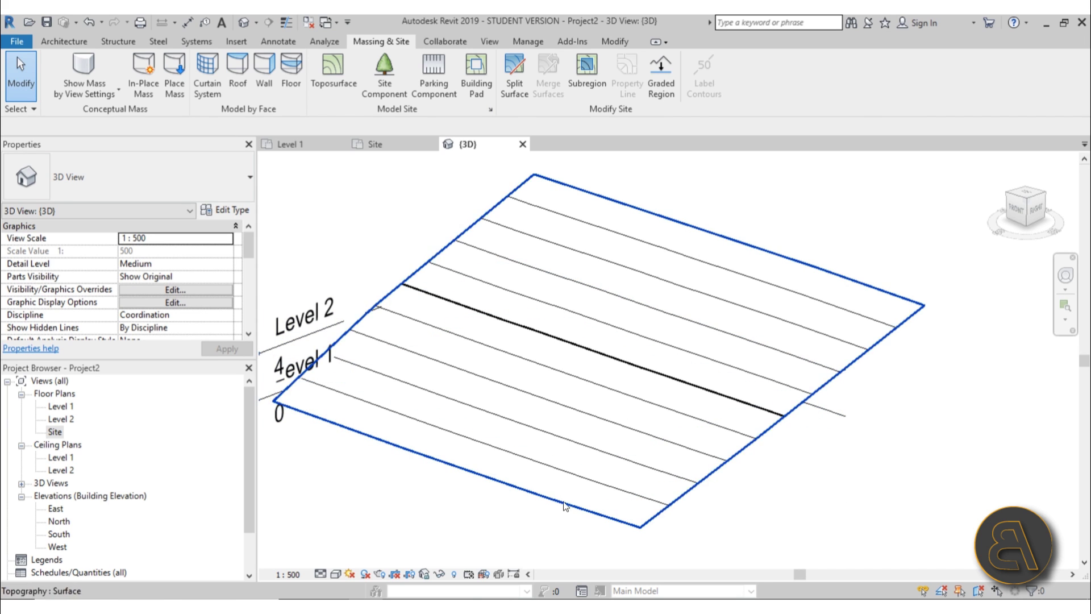
Switch thin lines on and back off to compare the contour line weights
{"action": "left_click", "coordinate": [283, 25]}
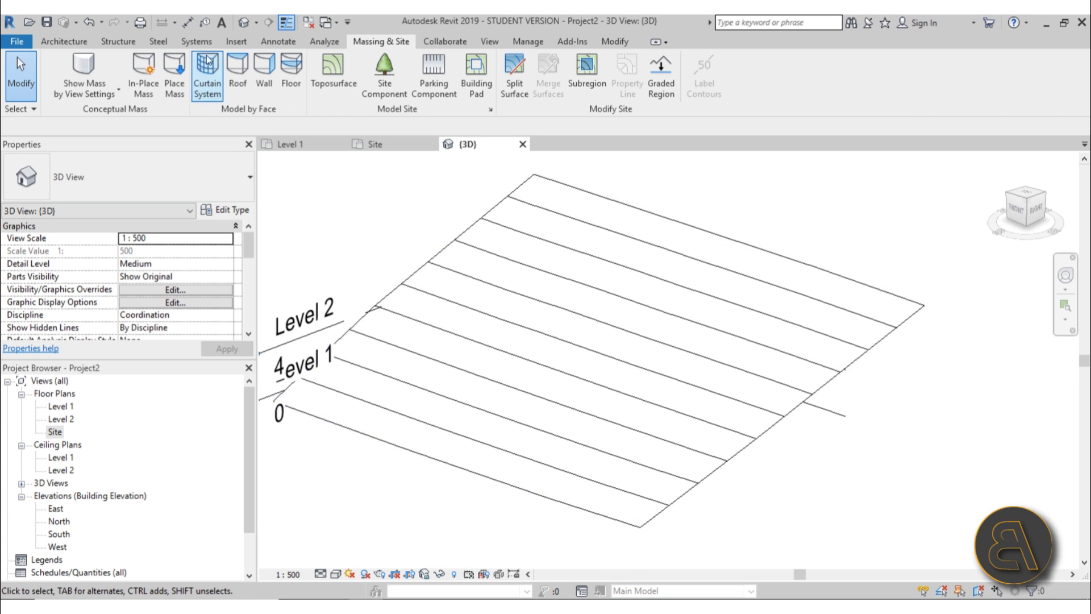
{"action": "left_click", "coordinate": [285, 23]}
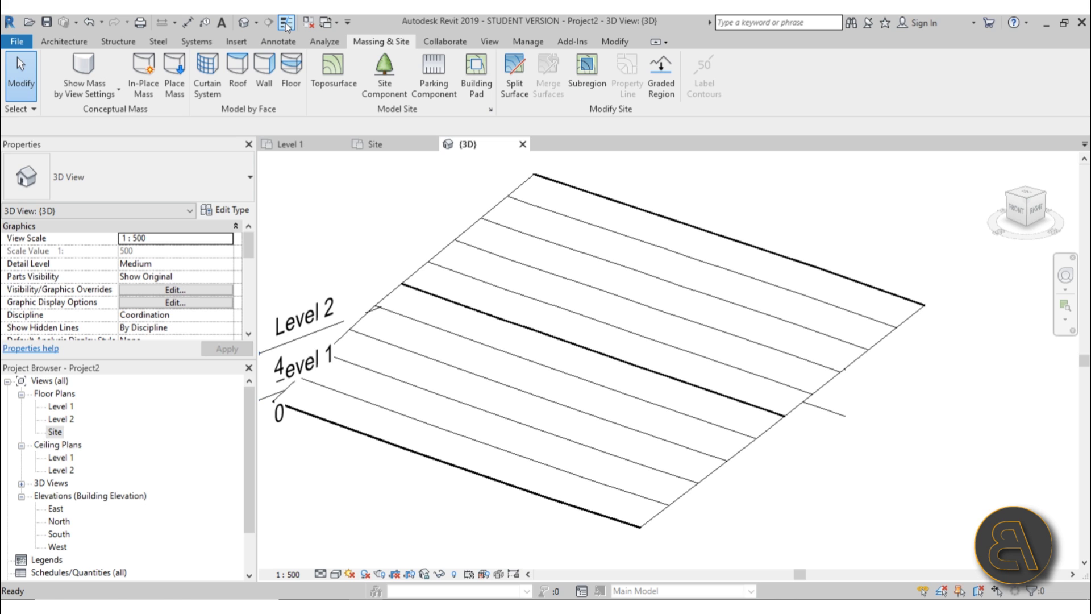
Open the Site Settings, set the main contour line interval to 3, and apply it to the toposurface
{"action": "left_click", "coordinate": [492, 111]}
{"action": "left_click", "coordinate": [400, 116]}
{"action": "left_click", "coordinate": [490, 111]}
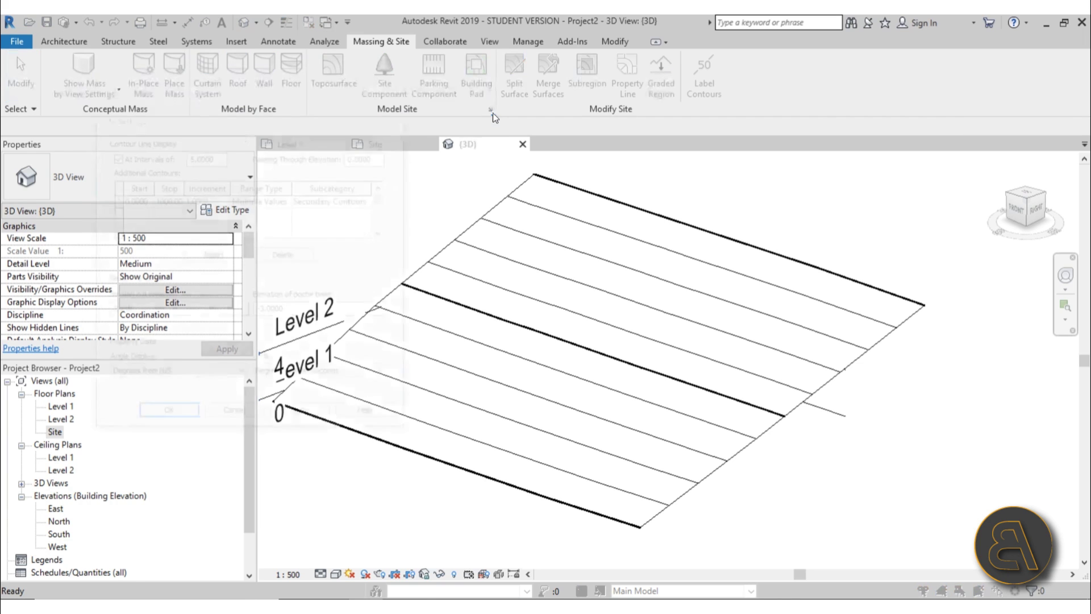
{"action": "left_click_drag", "start_coordinate": [229, 110], "coordinate": [198, 62]}
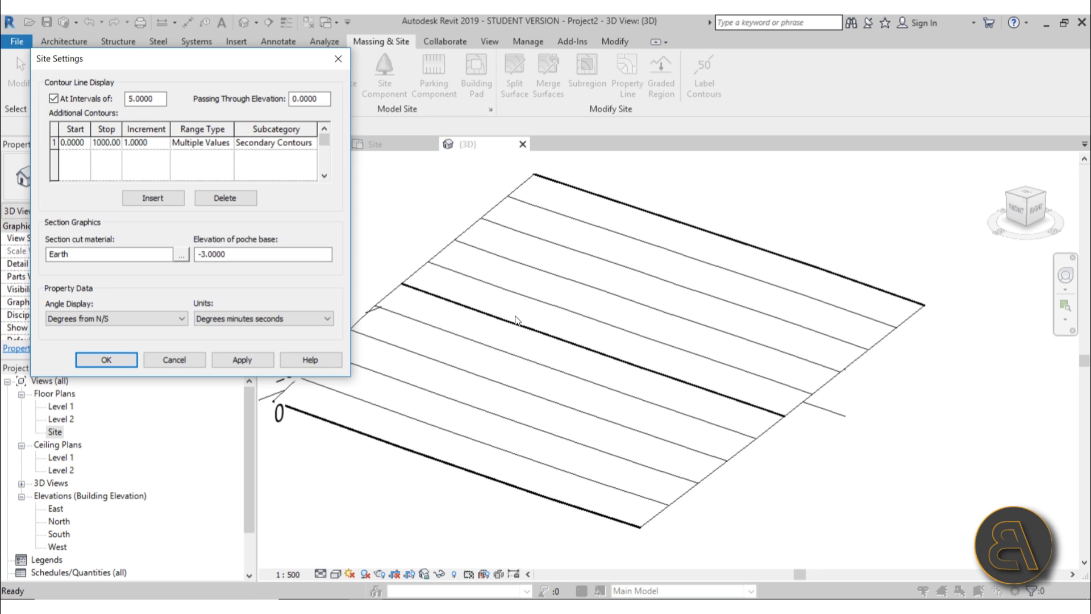
{"action": "left_click", "coordinate": [151, 99]}
{"action": "type", "text": "3"}
{"action": "left_click", "coordinate": [243, 360]}
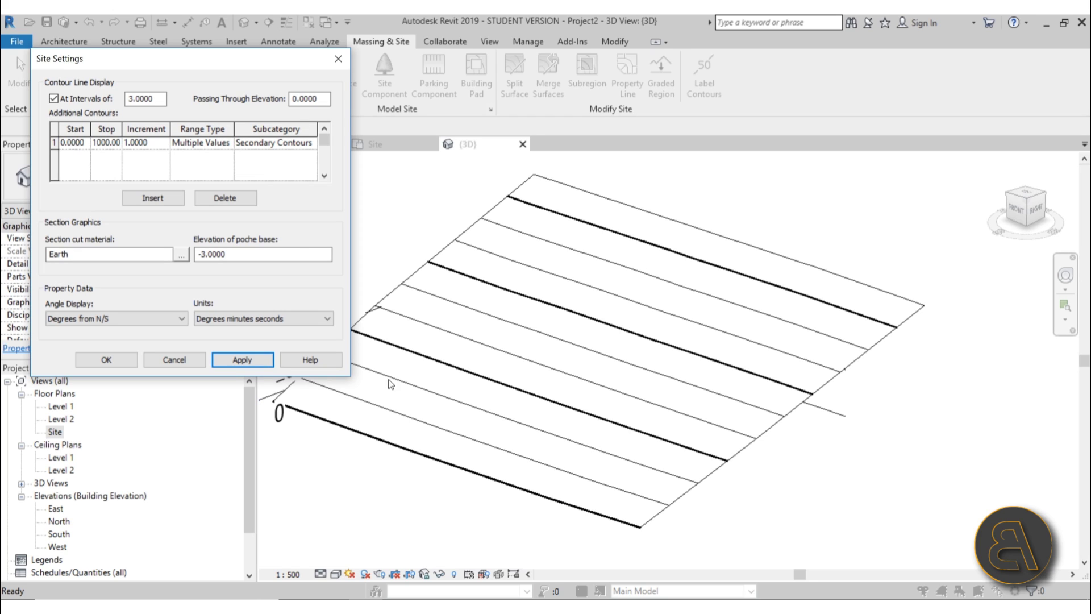
Set the additional contours' increment to 0.5 and apply it to the toposurface
{"action": "left_click", "coordinate": [129, 144]}
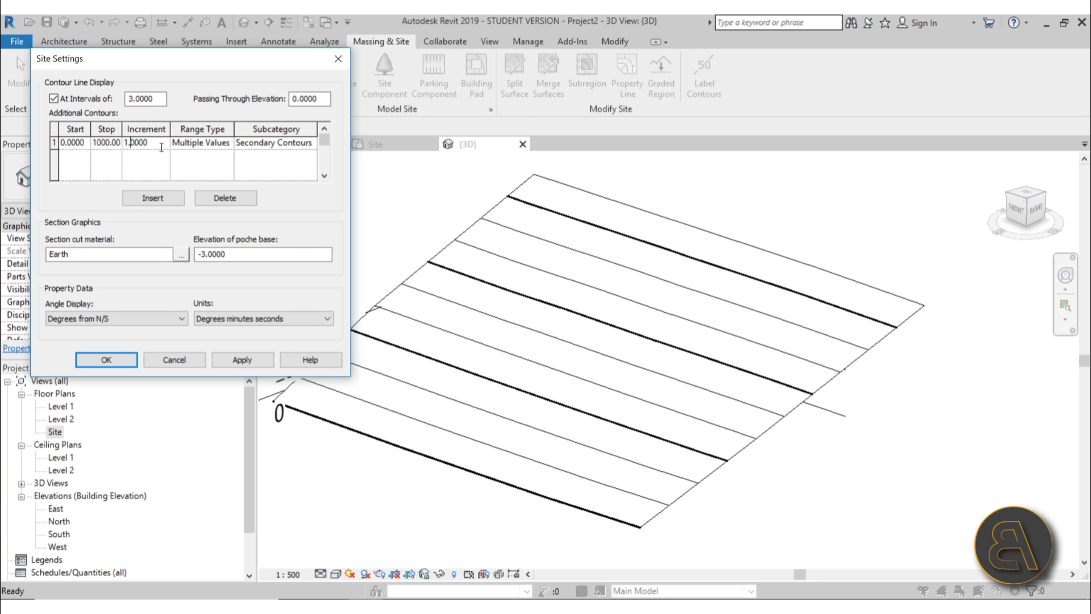
{"action": "type", "text": ".5"}
{"action": "key", "text": "Tab"}
{"action": "left_click", "coordinate": [242, 359]}
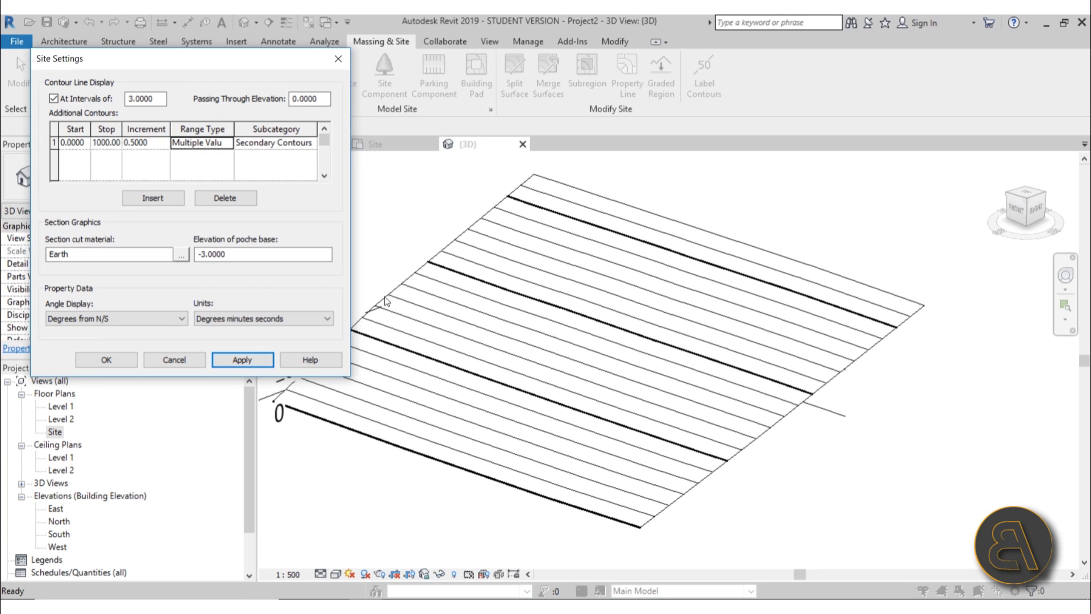
Set the additional contours' increment back to 1 and apply it
{"action": "left_click", "coordinate": [137, 143]}
{"action": "type", "text": "1"}
{"action": "key", "text": "Tab"}
{"action": "left_click", "coordinate": [242, 360]}
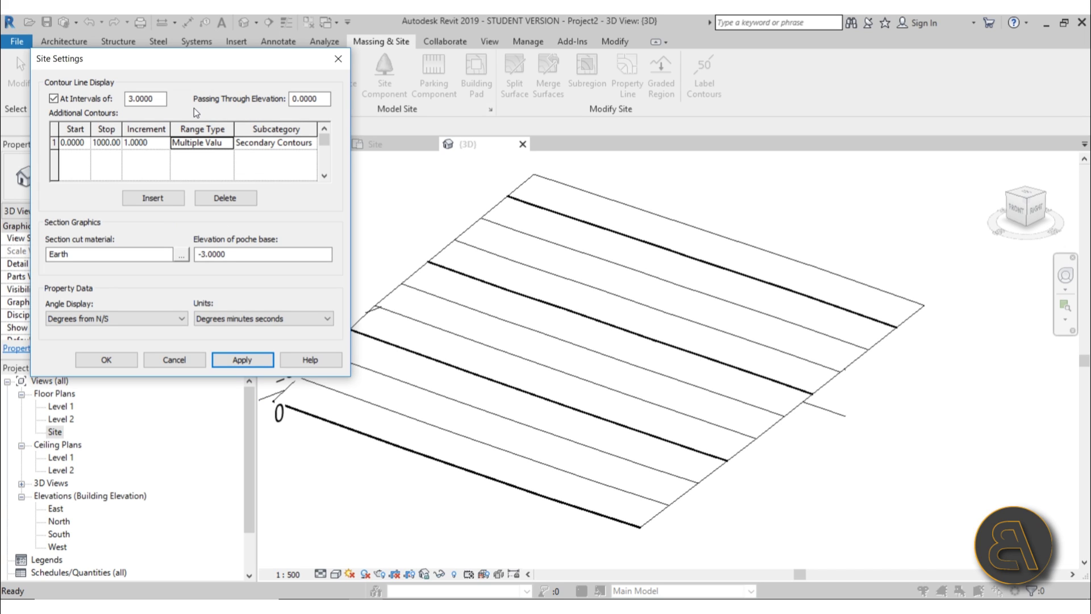
Try a passing-through elevation of 1 for the main contour lines, apply it, and close the Site Settings
{"action": "left_click_drag", "start_coordinate": [317, 98], "coordinate": [300, 101]}
{"action": "double_click", "coordinate": [300, 101]}
{"action": "type", "text": "1"}
{"action": "left_click", "coordinate": [239, 361]}
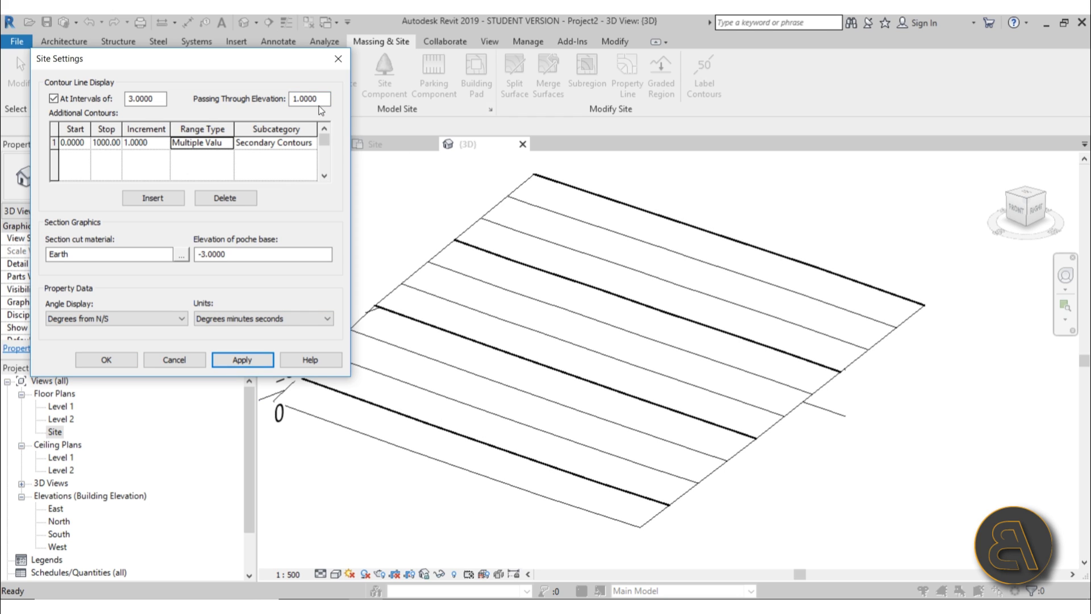
{"action": "left_click", "coordinate": [106, 359]}
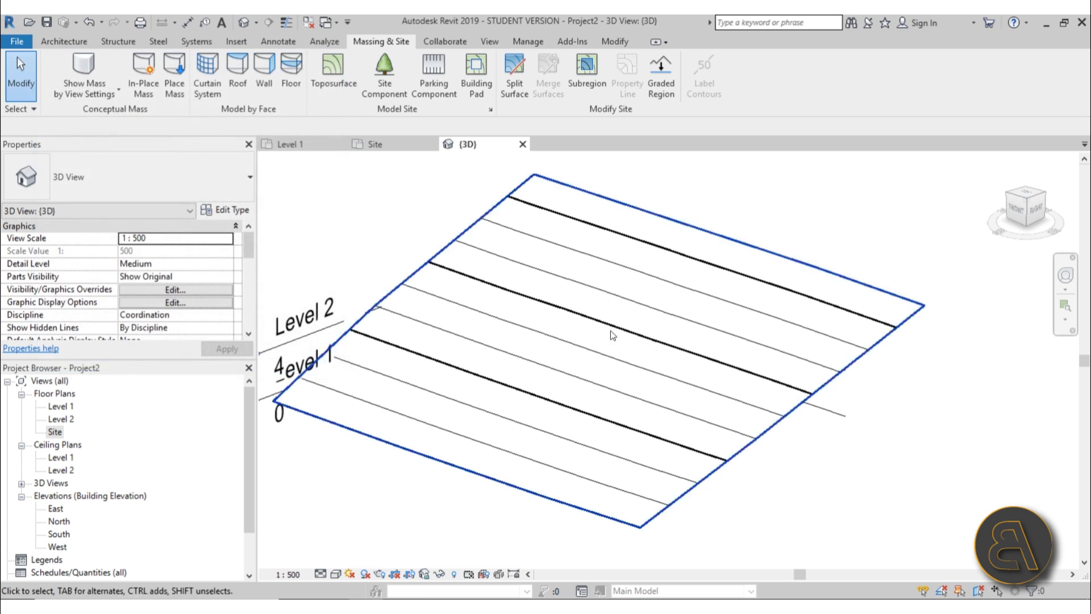
Review the Site Settings without changing them and check the toposurface's material property
{"action": "left_click", "coordinate": [490, 109]}
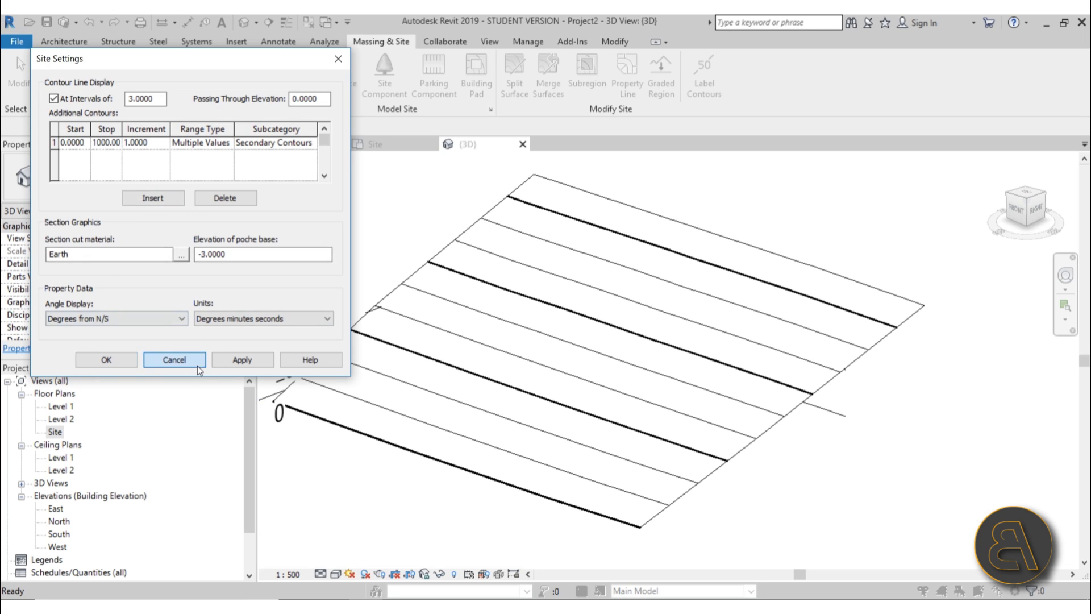
{"action": "left_click", "coordinate": [174, 360]}
{"action": "left_click", "coordinate": [413, 278]}
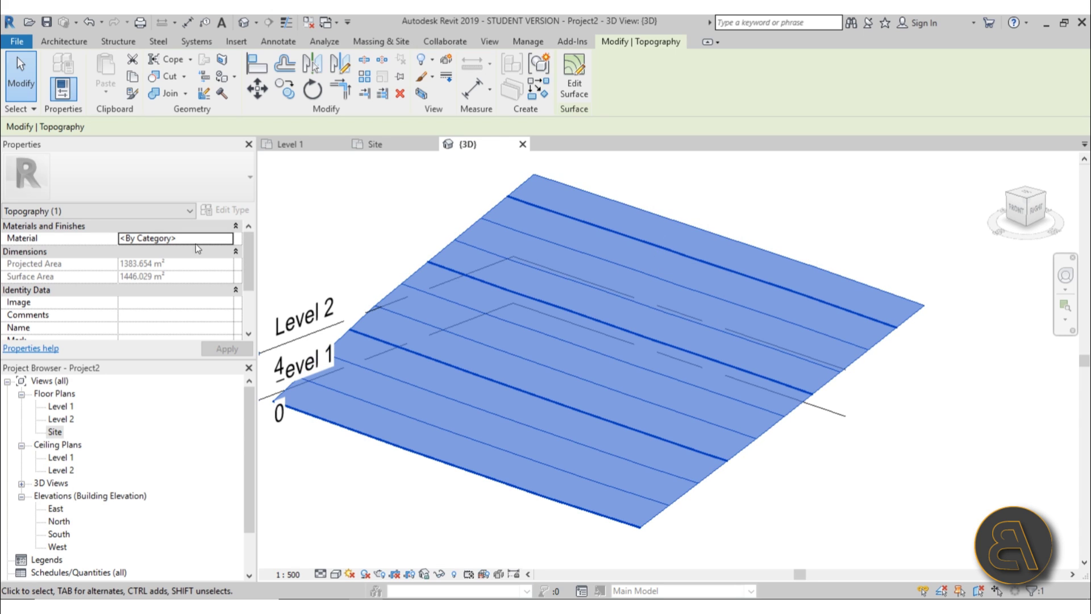
{"action": "left_click", "coordinate": [395, 206]}
In the Site Settings, give the Earth section cut material the Earth drafting pattern as its surface foreground and accept the settings
{"action": "left_click", "coordinate": [490, 109]}
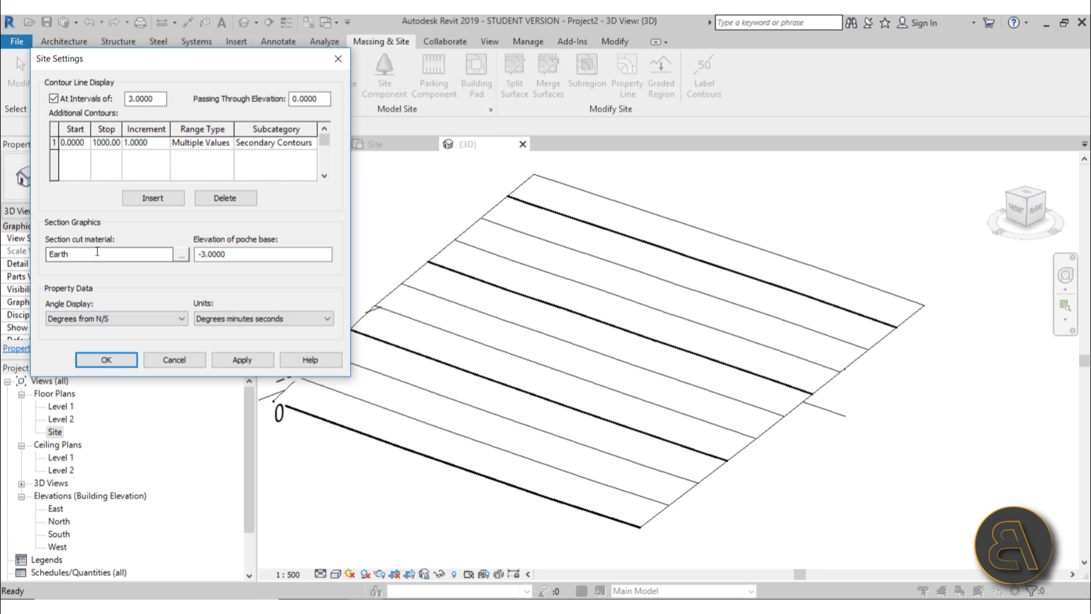
{"action": "left_click", "coordinate": [181, 255]}
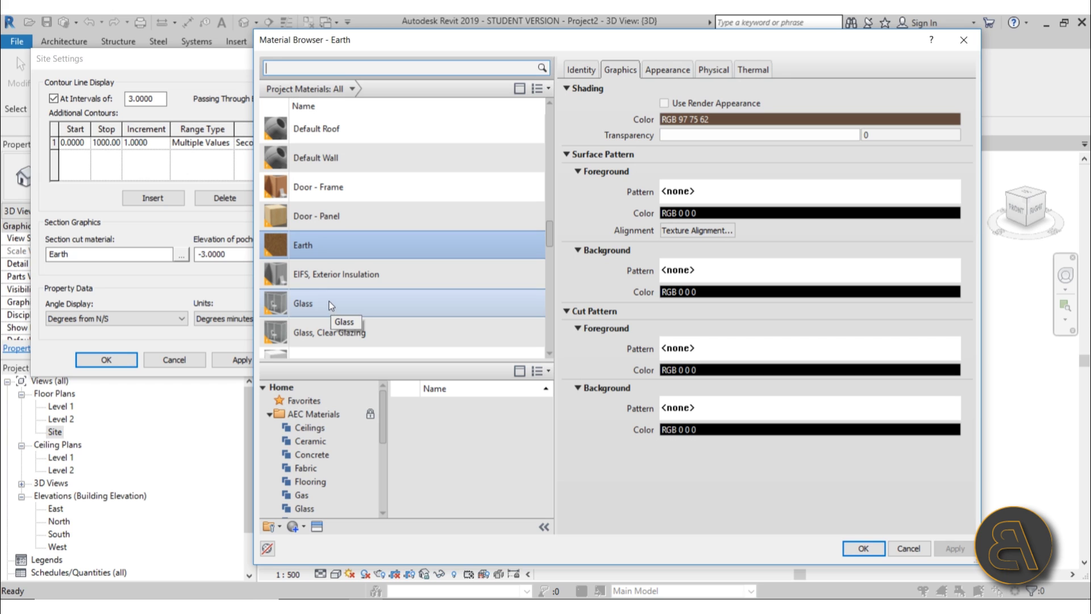
{"action": "left_click", "coordinate": [738, 185]}
{"action": "scroll", "coordinate": [602, 310], "scroll_direction": "down", "scroll_amount": 3}
{"action": "scroll", "coordinate": [600, 312], "scroll_direction": "down", "scroll_amount": 1}
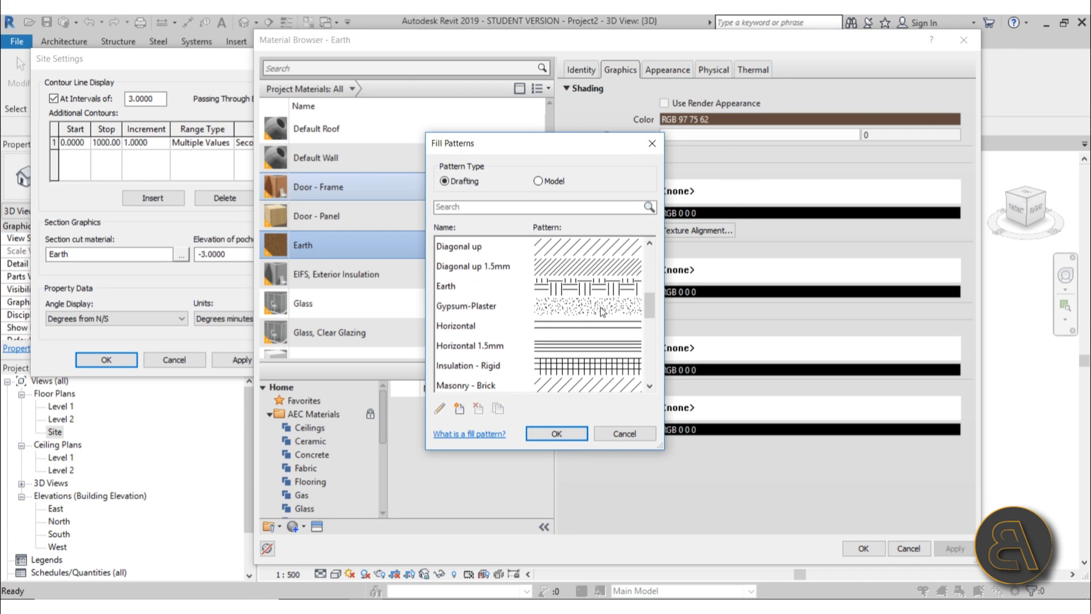
{"action": "left_click", "coordinate": [583, 289]}
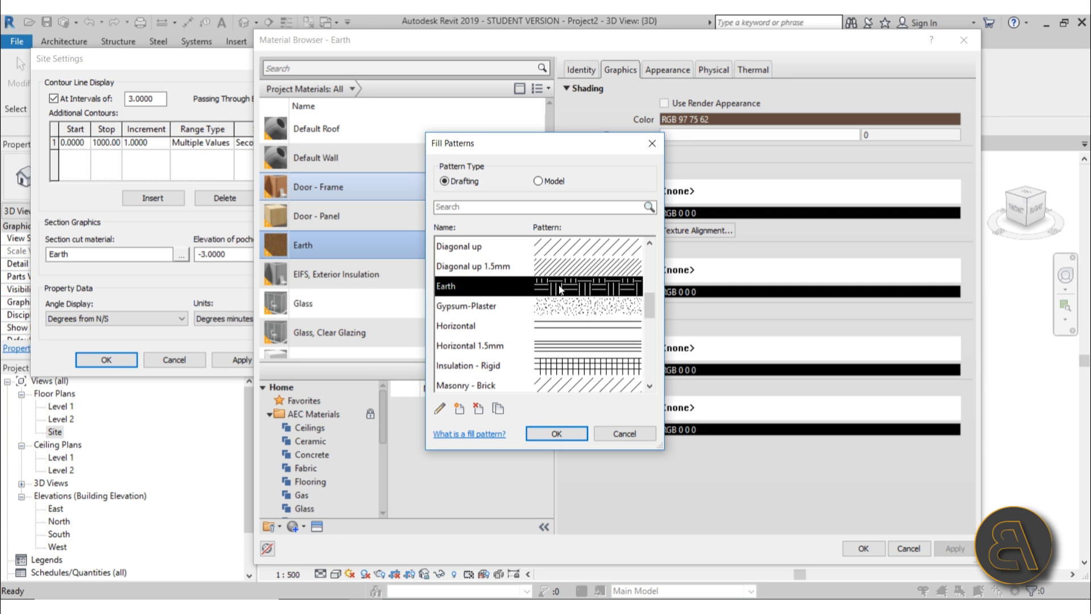
{"action": "left_click", "coordinate": [552, 433]}
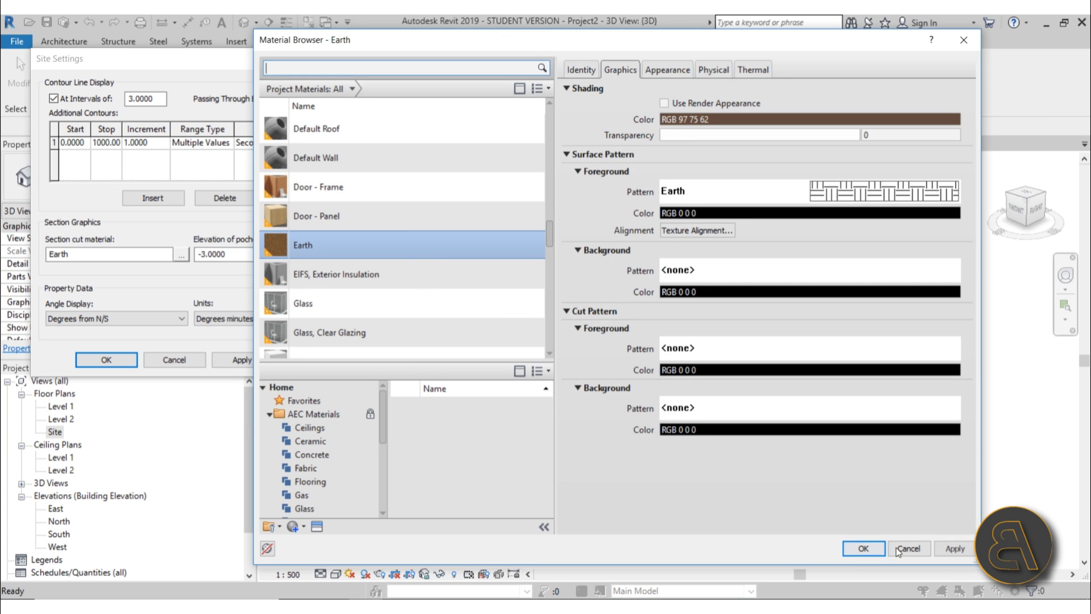
{"action": "left_click", "coordinate": [863, 549]}
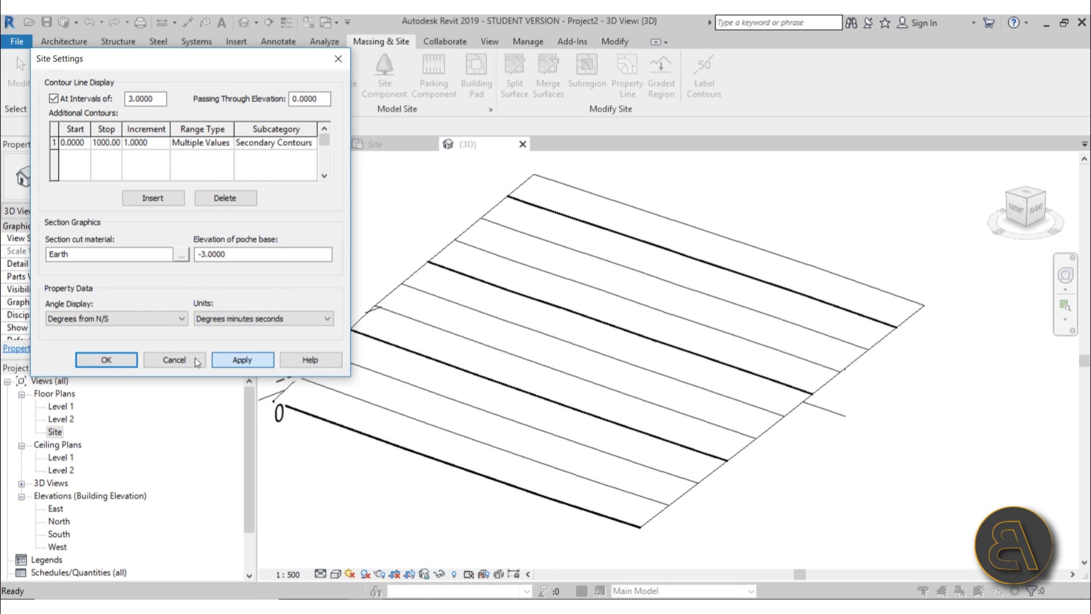
{"action": "left_click", "coordinate": [106, 360]}
Set the 3D view's visual style to Realistic
{"action": "left_click", "coordinate": [335, 574]}
{"action": "left_click", "coordinate": [355, 541]}
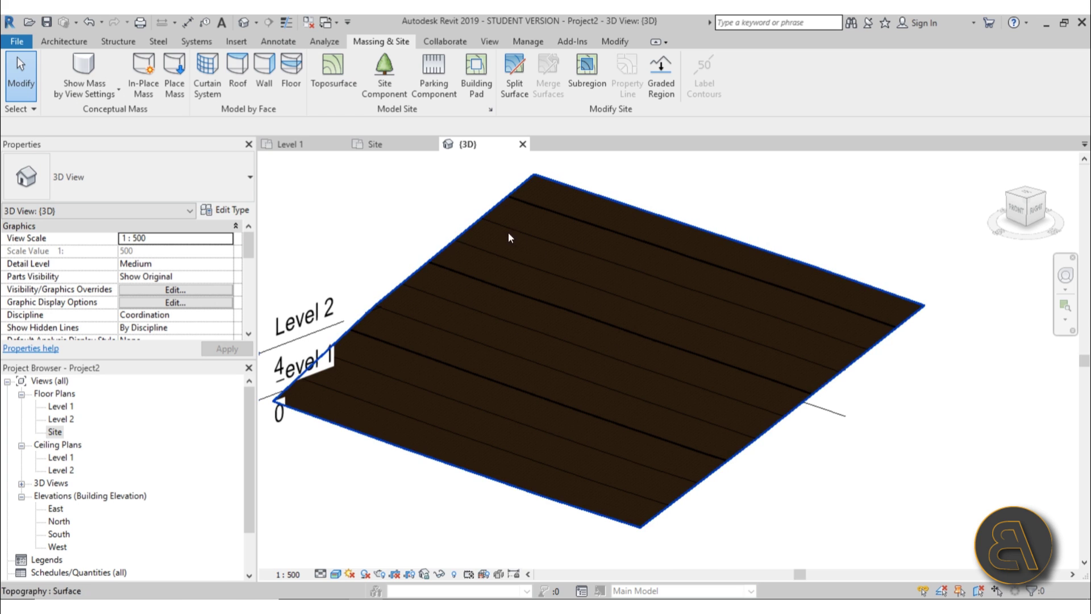
Search the materials for "grass", add the Plant material to the project, and assign it to the toposurface
{"action": "left_click", "coordinate": [495, 210]}
{"action": "left_click", "coordinate": [216, 238]}
{"action": "left_click", "coordinate": [229, 239]}
{"action": "left_click", "coordinate": [303, 72]}
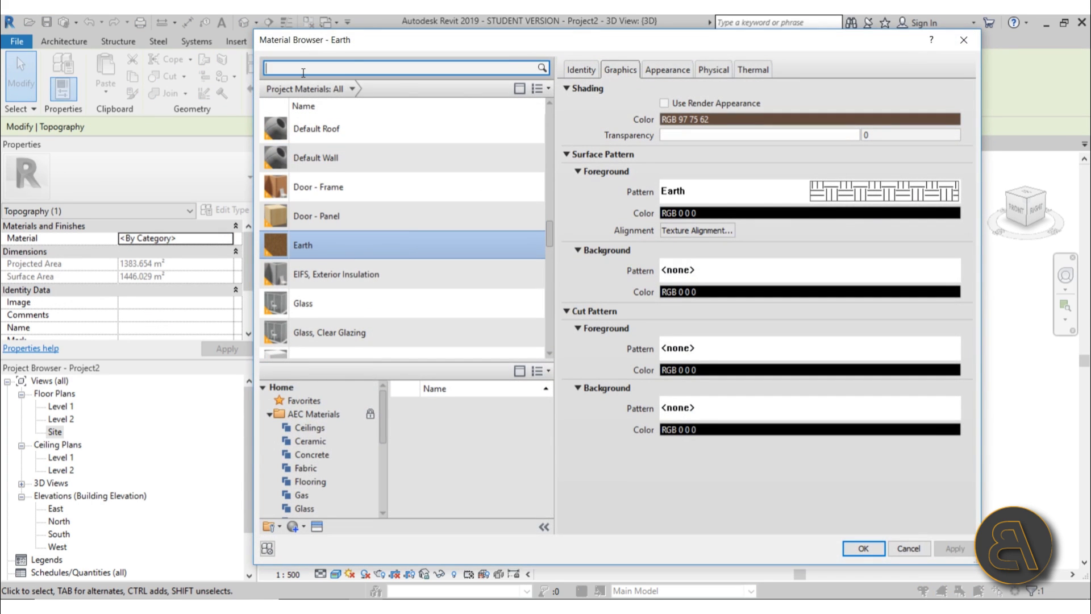
{"action": "type", "text": "gr"}
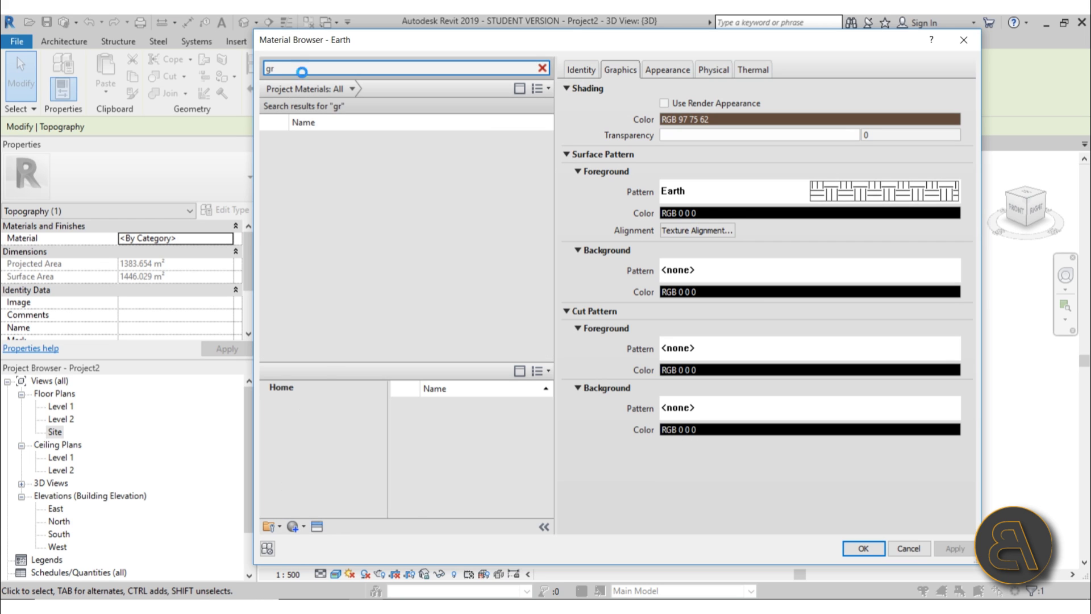
{"action": "type", "text": "ass"}
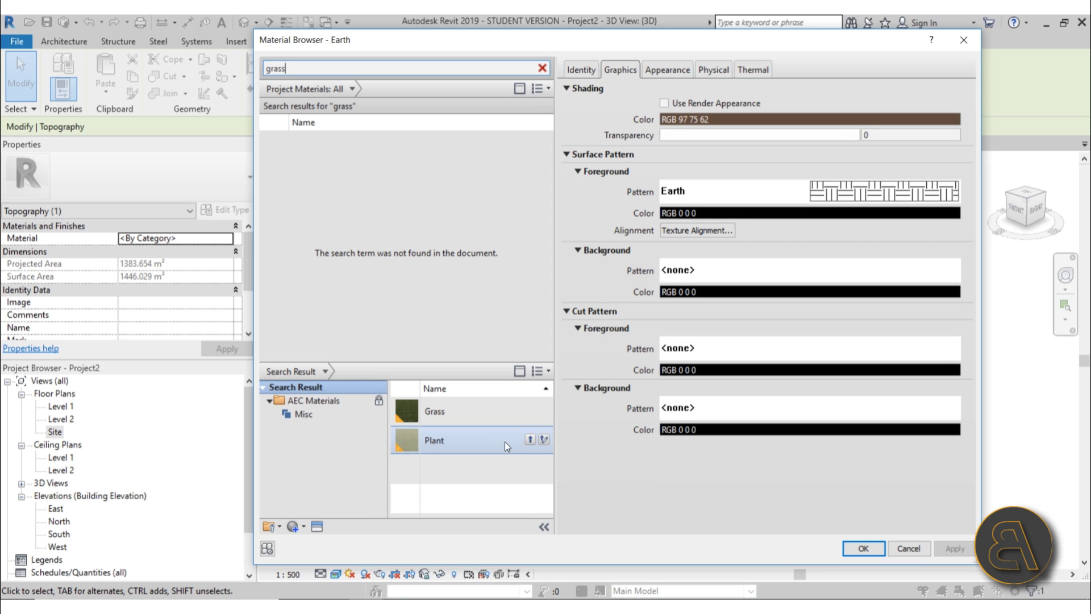
{"action": "left_click", "coordinate": [528, 440]}
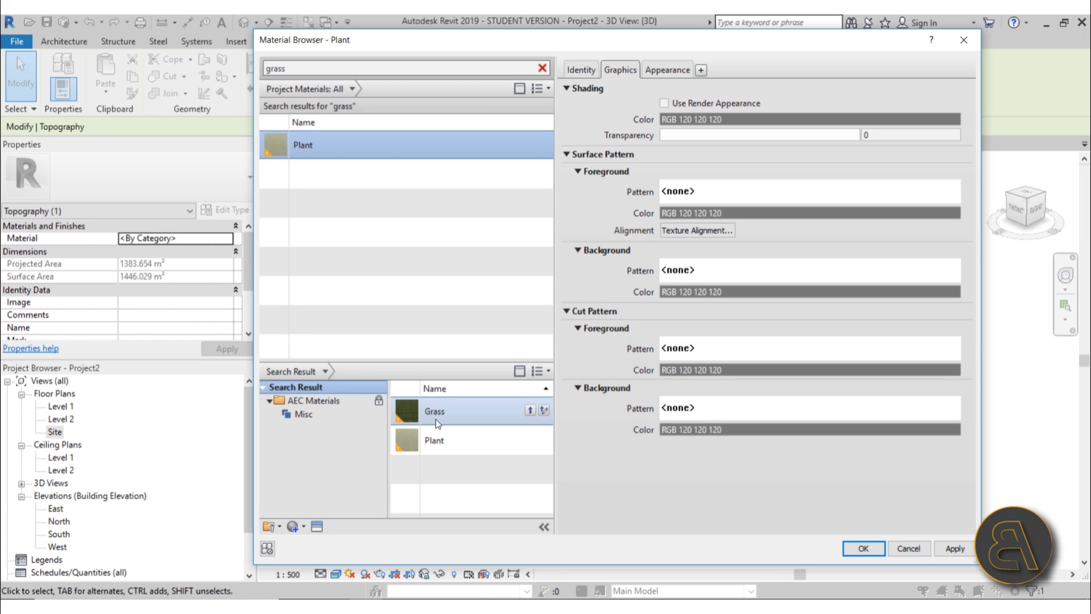
{"action": "left_click", "coordinate": [955, 548]}
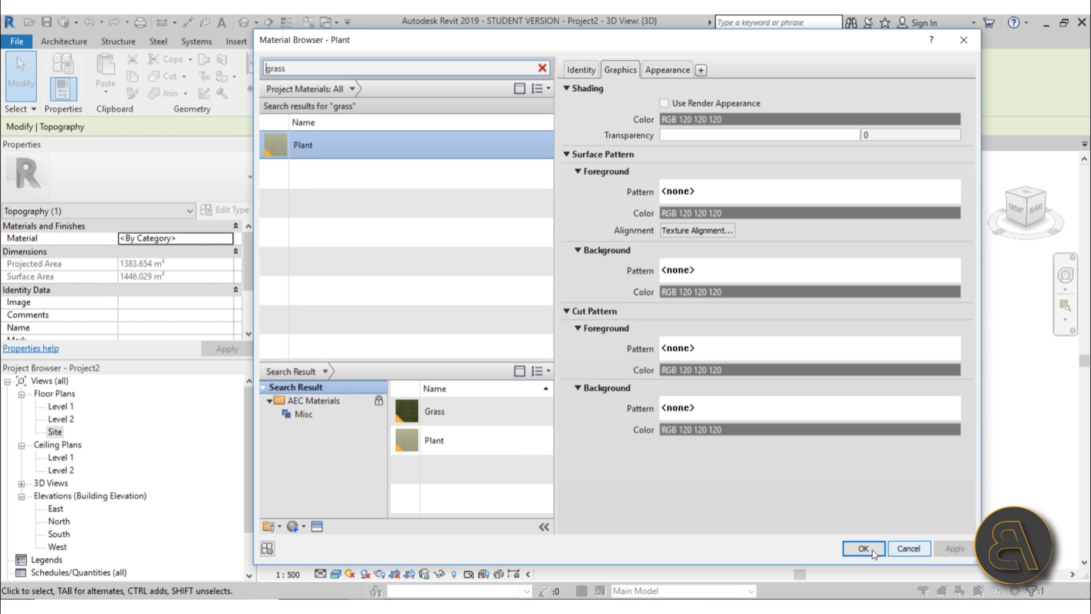
{"action": "left_click", "coordinate": [863, 548]}
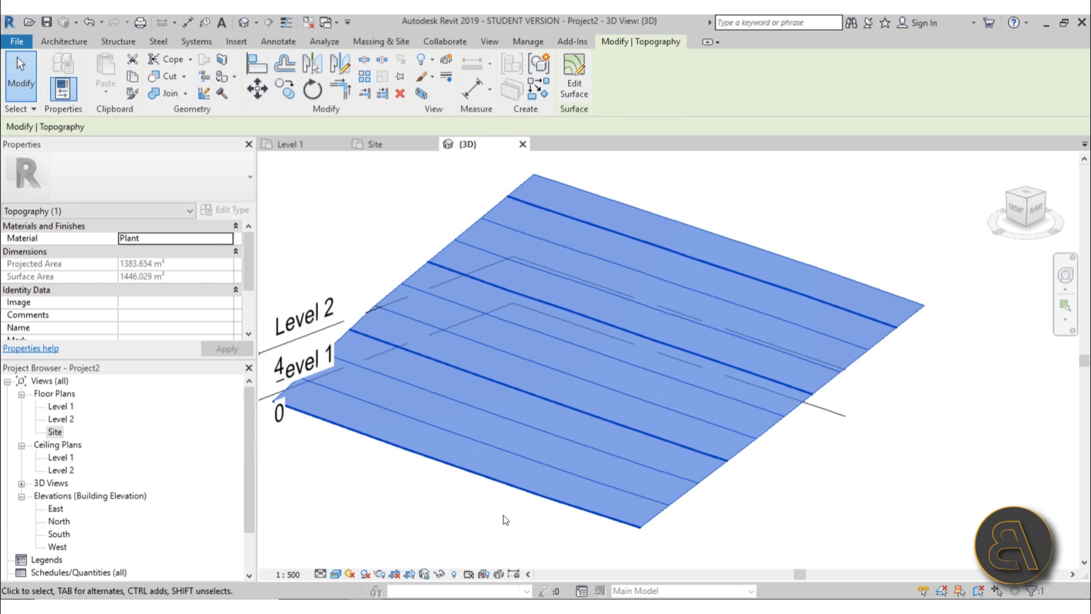
{"action": "key", "text": "Escape"}
Enable the 3D view's section box and pull three of its sides inward to cut through the toposurface
{"action": "middle_click_drag", "start_coordinate": [598, 292], "coordinate": [765, 449], "text": "shift"}
{"action": "scroll", "coordinate": [792, 381], "scroll_direction": "down", "scroll_amount": 2}
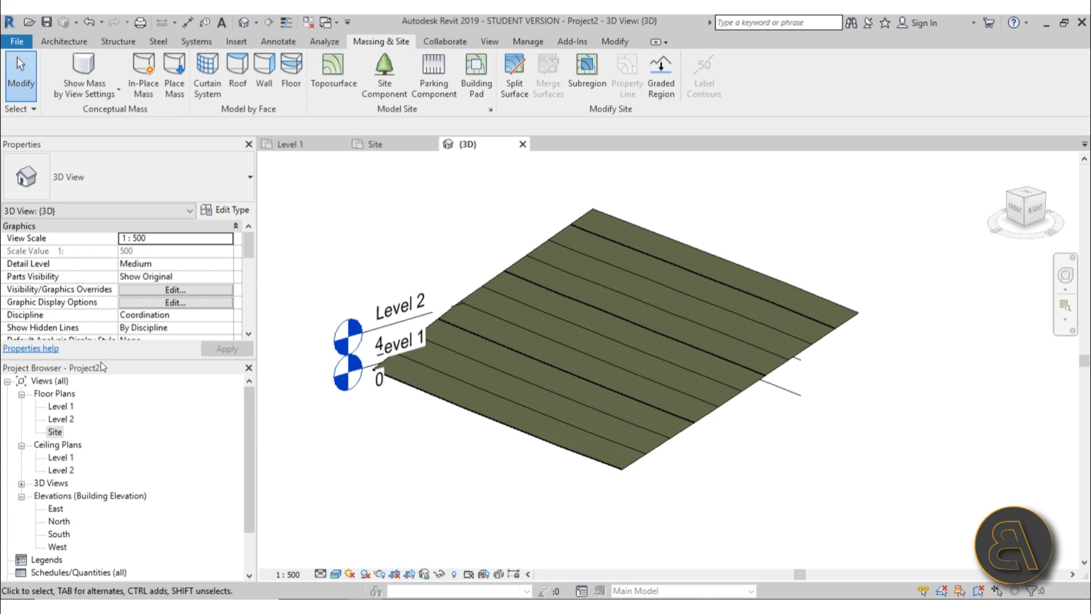
{"action": "scroll", "coordinate": [187, 291], "scroll_direction": "down", "scroll_amount": 4}
{"action": "left_click", "coordinate": [125, 290]}
{"action": "middle_click_drag", "start_coordinate": [591, 250], "coordinate": [708, 376], "text": "shift"}
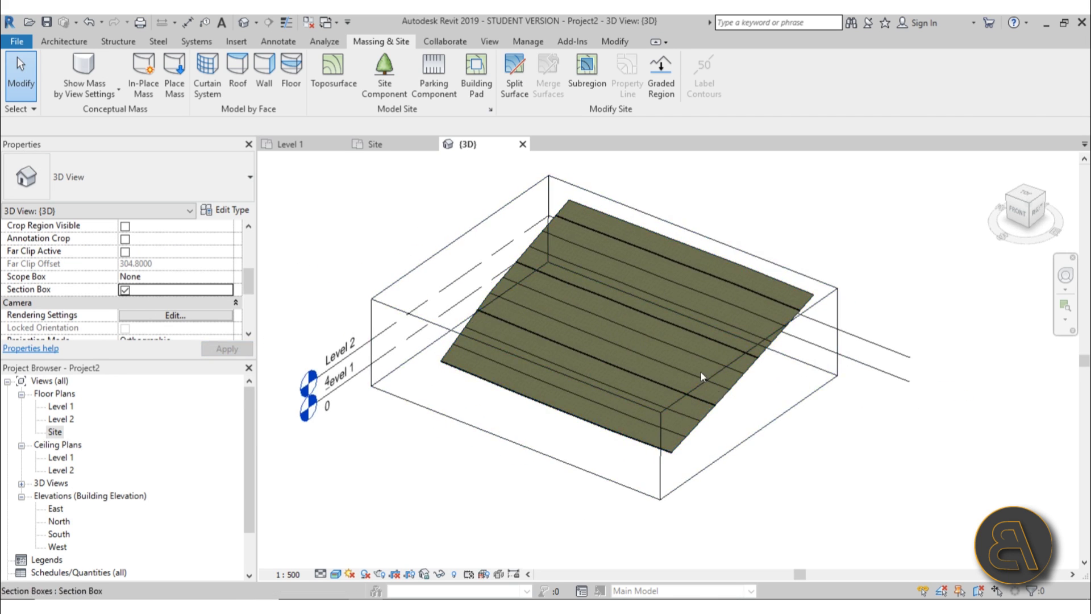
{"action": "left_click", "coordinate": [702, 379]}
{"action": "left_click_drag", "start_coordinate": [728, 406], "coordinate": [683, 390]}
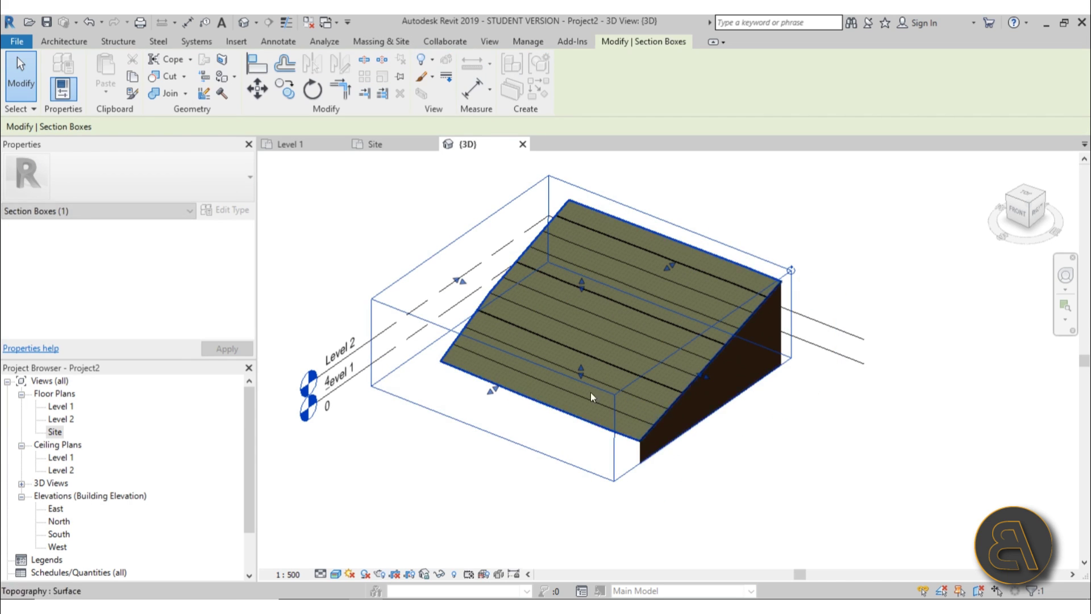
{"action": "left_click_drag", "start_coordinate": [458, 284], "coordinate": [512, 305]}
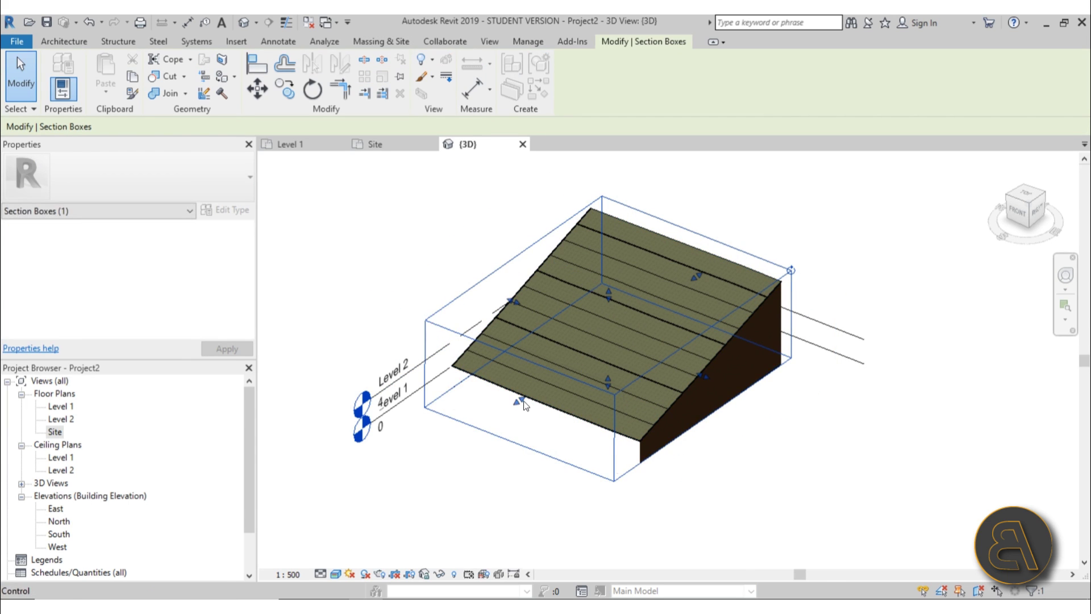
{"action": "left_click_drag", "start_coordinate": [522, 405], "coordinate": [556, 382]}
{"action": "middle_click_drag", "start_coordinate": [599, 386], "coordinate": [441, 494], "text": "shift"}
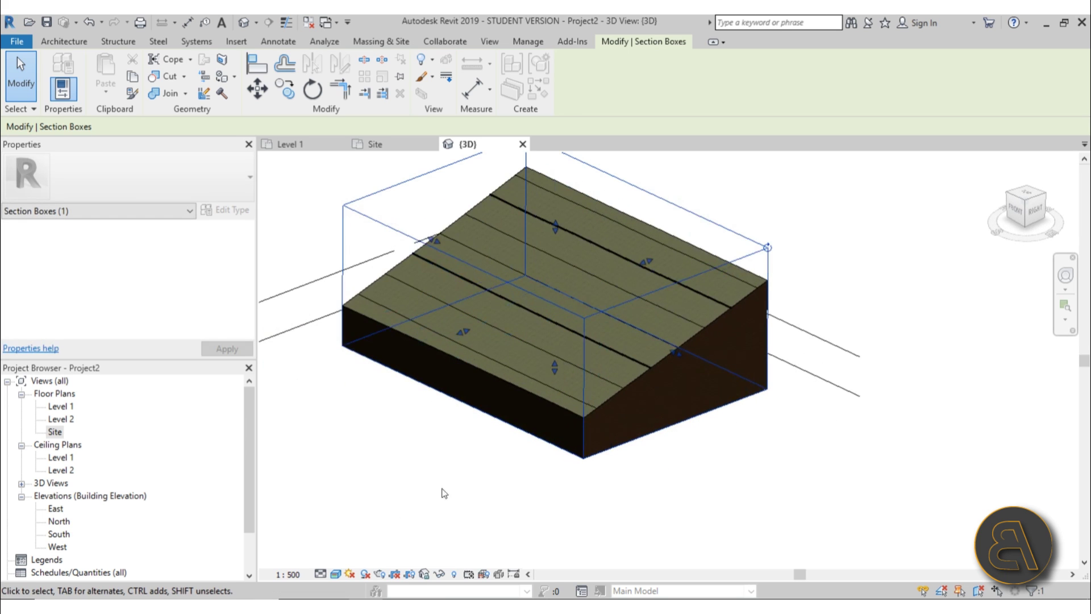
Set the 3D view's visual style to Hidden Line and its detail level to Fine
{"action": "left_click", "coordinate": [336, 574]}
{"action": "left_click", "coordinate": [361, 501]}
{"action": "middle_click_drag", "start_coordinate": [595, 494], "coordinate": [457, 537], "text": "shift"}
{"action": "left_click", "coordinate": [320, 573]}
{"action": "left_click", "coordinate": [341, 558]}
{"action": "left_click", "coordinate": [673, 501]}
{"action": "middle_click_drag", "start_coordinate": [674, 502], "coordinate": [704, 500], "text": "shift"}
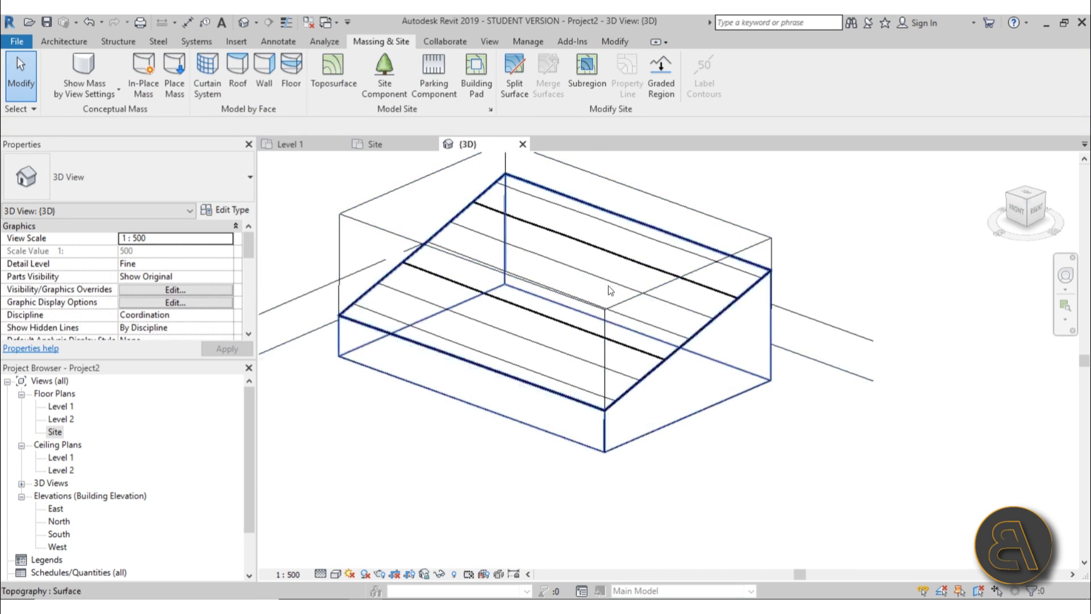
Return the 3D view's visual style to Realistic
{"action": "left_click", "coordinate": [336, 574]}
{"action": "left_click", "coordinate": [364, 558]}
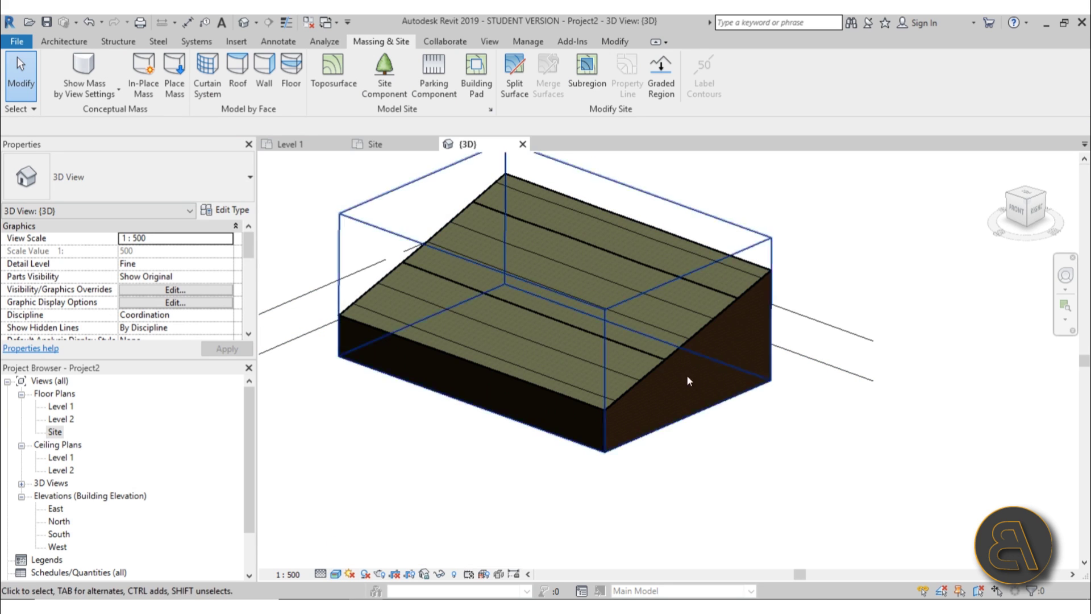
Move one side of the section box past the toposurface's edge and back in to examine the earth cut
{"action": "mouse_move", "coordinate": [744, 431]}
{"action": "middle_mouse_down", "text": "shift"}
{"action": "mouse_move", "coordinate": [738, 283]}
{"action": "mouse_move", "coordinate": [706, 360]}
{"action": "mouse_move", "coordinate": [762, 446]}
{"action": "mouse_move", "coordinate": [750, 437]}
{"action": "middle_mouse_up", "text": "shift"}
{"action": "left_click_drag", "start_coordinate": [649, 302], "coordinate": [759, 365]}
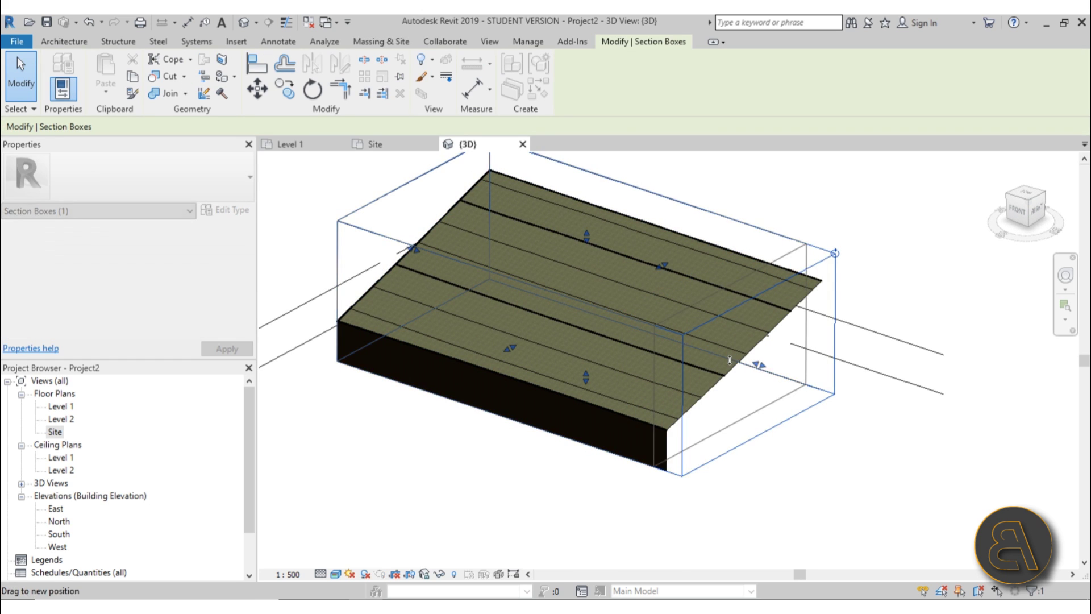
{"action": "middle_click_drag", "start_coordinate": [732, 427], "coordinate": [729, 378], "text": "shift"}
{"action": "mouse_move", "coordinate": [720, 441]}
{"action": "middle_mouse_down", "text": "shift"}
{"action": "mouse_move", "coordinate": [731, 451]}
{"action": "mouse_move", "coordinate": [722, 454]}
{"action": "middle_mouse_up", "text": "shift"}
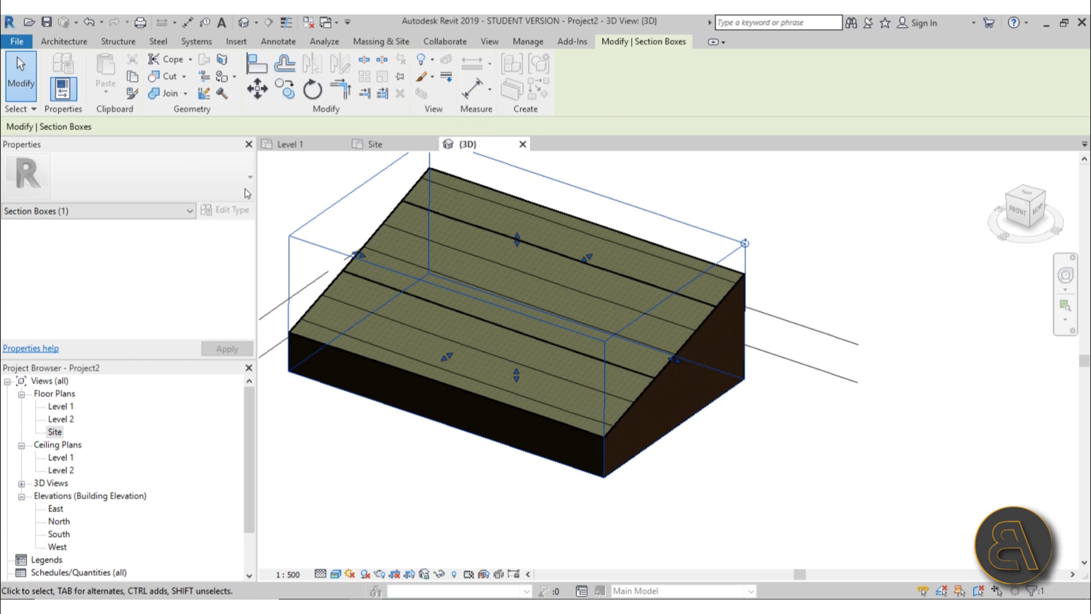
Deselect the section box and turn it off in the 3D view's properties
{"action": "key", "text": "Escape"}
{"action": "scroll", "coordinate": [100, 281], "scroll_direction": "down", "scroll_amount": 6}
{"action": "left_click", "coordinate": [125, 290]}
{"action": "middle_click_drag", "start_coordinate": [534, 369], "coordinate": [534, 409]}
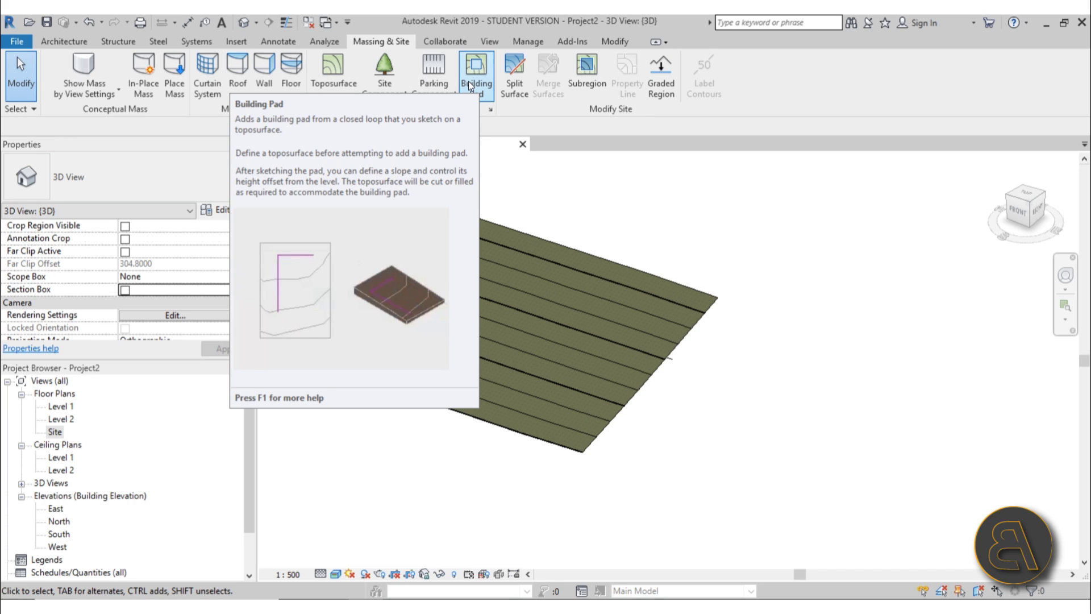
In the Site floor plan, sketch a rectangular building pad about 6 by 9 m on the toposurface's lower half and finish it
{"action": "double_click", "coordinate": [54, 432]}
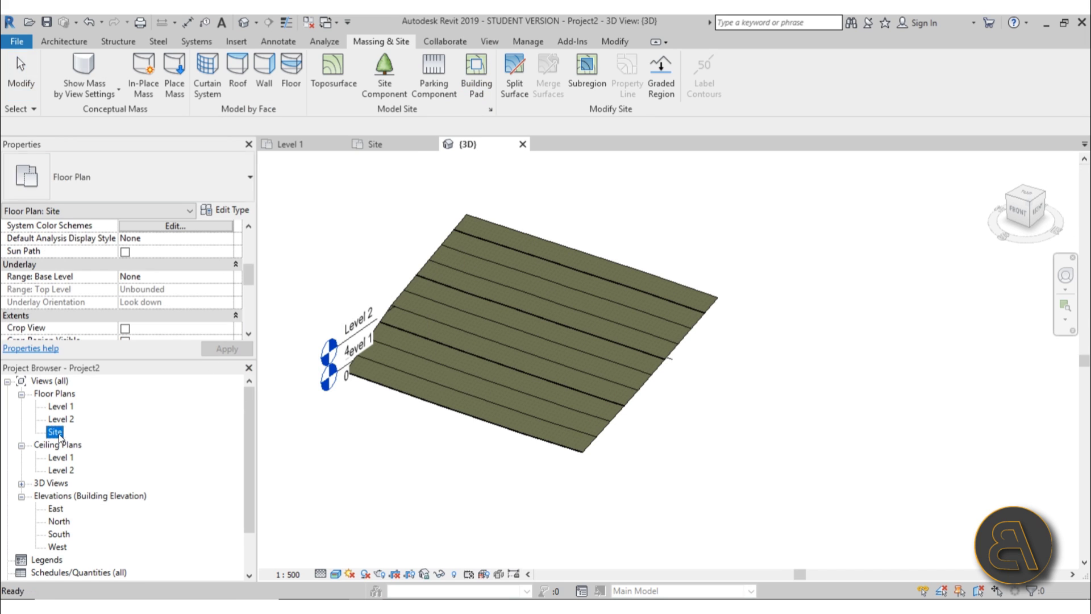
{"action": "left_click", "coordinate": [480, 84]}
{"action": "left_click", "coordinate": [690, 61]}
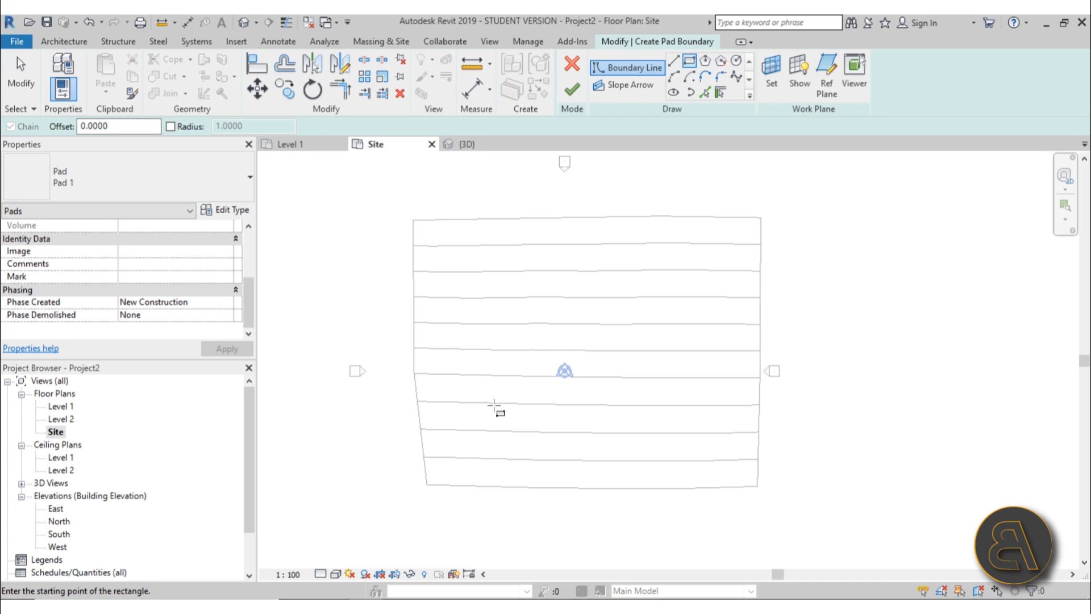
{"action": "left_click", "coordinate": [476, 365]}
{"action": "left_click", "coordinate": [525, 437]}
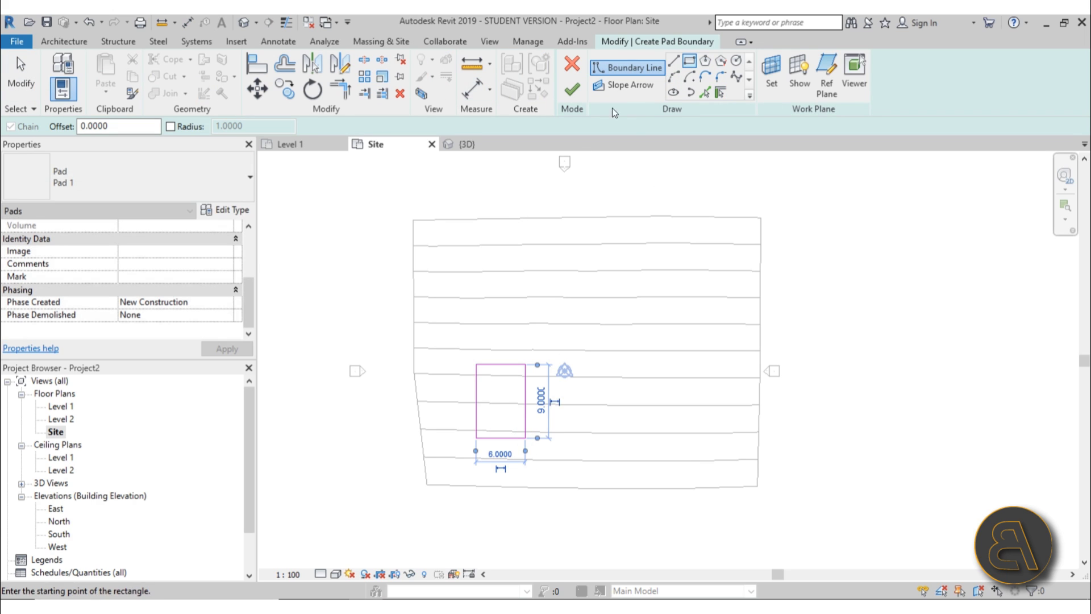
{"action": "left_click", "coordinate": [574, 96]}
{"action": "key", "text": "Escape"}
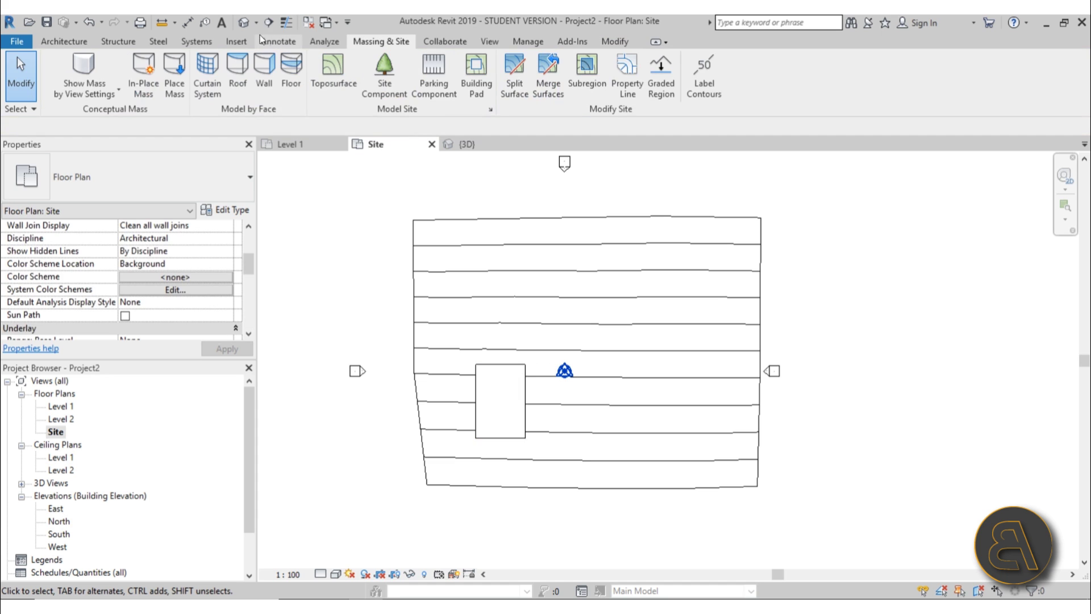
Open the default 3D view and select the toposurface at the building pad's excavation for a closer look
{"action": "left_click", "coordinate": [243, 22]}
{"action": "middle_click_drag", "start_coordinate": [719, 317], "coordinate": [400, 351], "text": "shift"}
{"action": "scroll", "coordinate": [400, 350], "scroll_direction": "up", "scroll_amount": 4}
{"action": "left_click", "coordinate": [480, 333]}
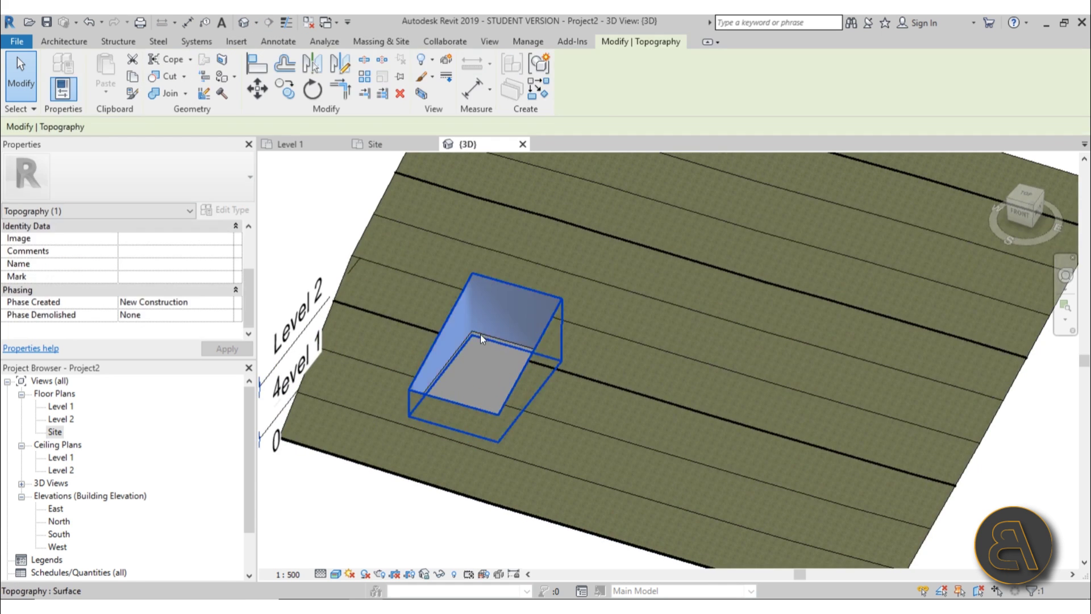
Select the building pad in the excavation, set its level to Level 2 and view it from another angle
{"action": "key", "text": "Escape"}
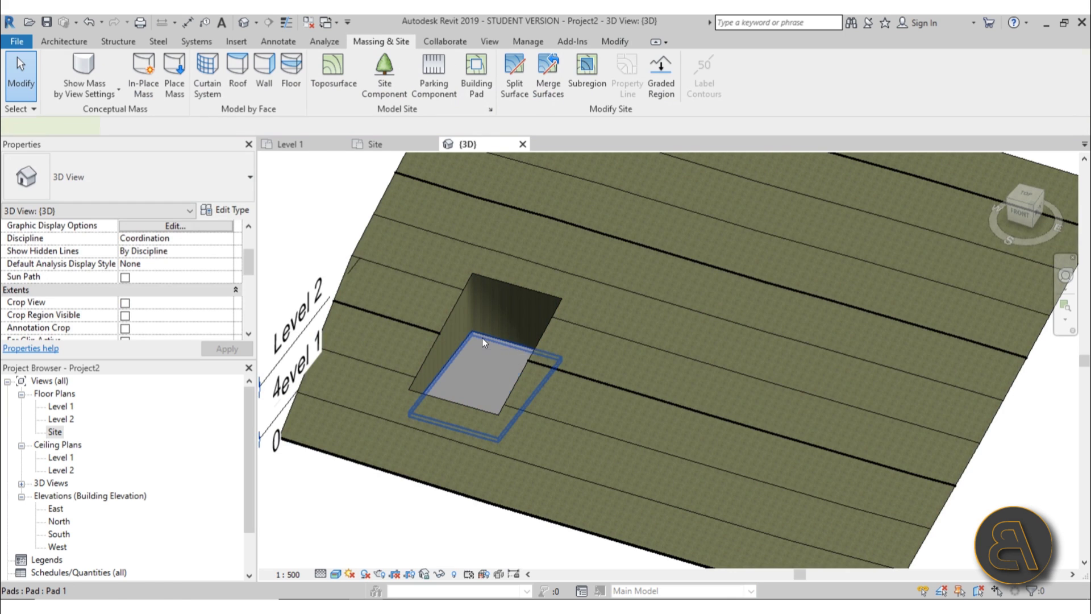
{"action": "left_click", "coordinate": [482, 337]}
{"action": "scroll", "coordinate": [186, 274], "scroll_direction": "up", "scroll_amount": 3}
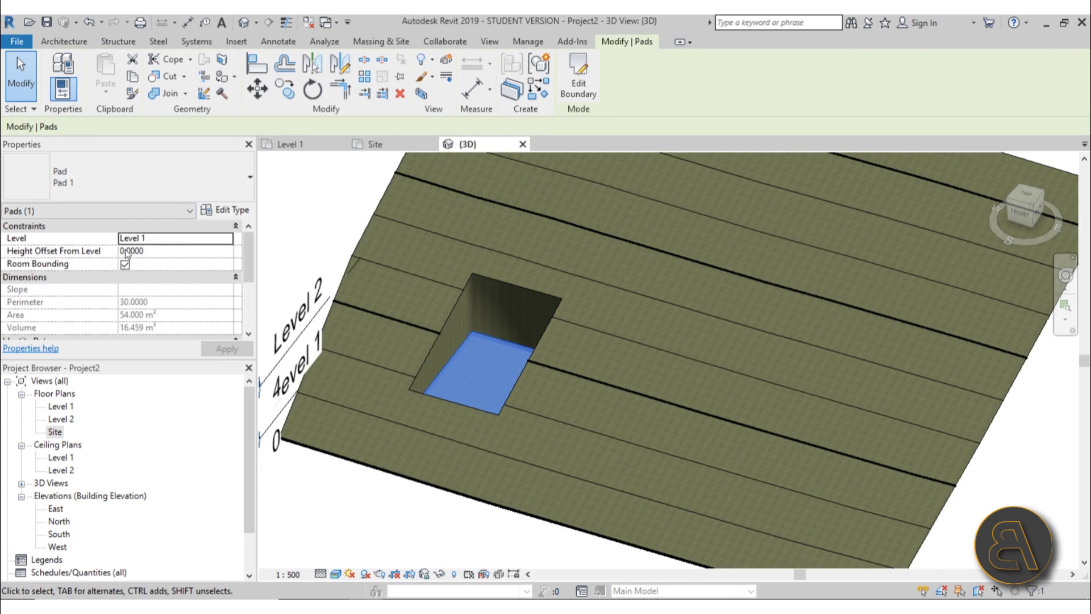
{"action": "left_click", "coordinate": [233, 239]}
{"action": "left_click", "coordinate": [189, 258]}
{"action": "left_click", "coordinate": [227, 348]}
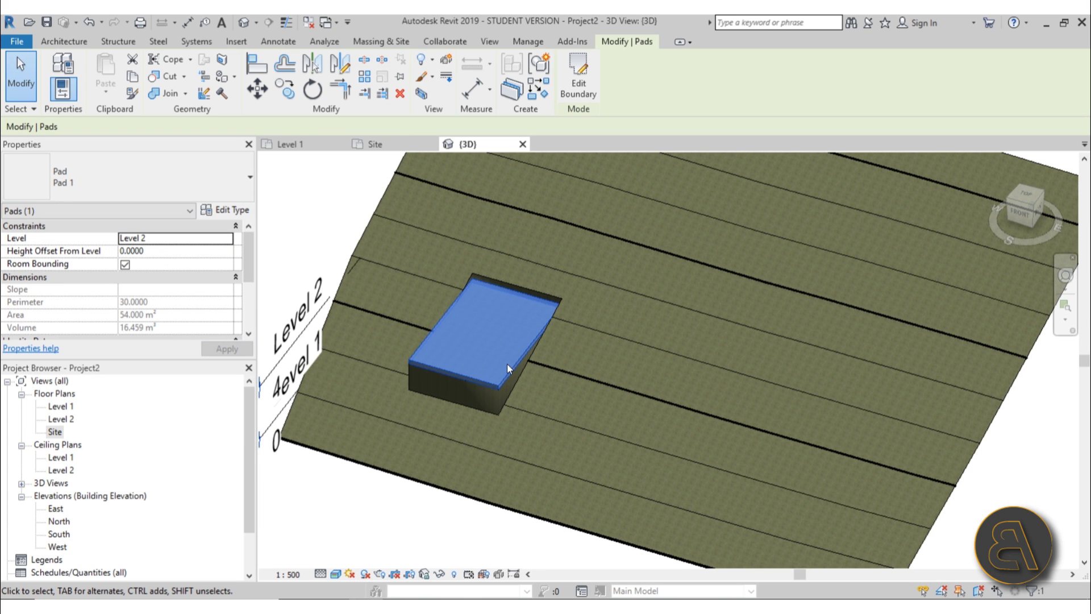
{"action": "middle_click_drag", "start_coordinate": [538, 368], "coordinate": [398, 398], "text": "shift"}
Set the building pad's level to Level 1 and its height offset from level to 1
{"action": "left_click", "coordinate": [227, 238]}
{"action": "left_click", "coordinate": [151, 250]}
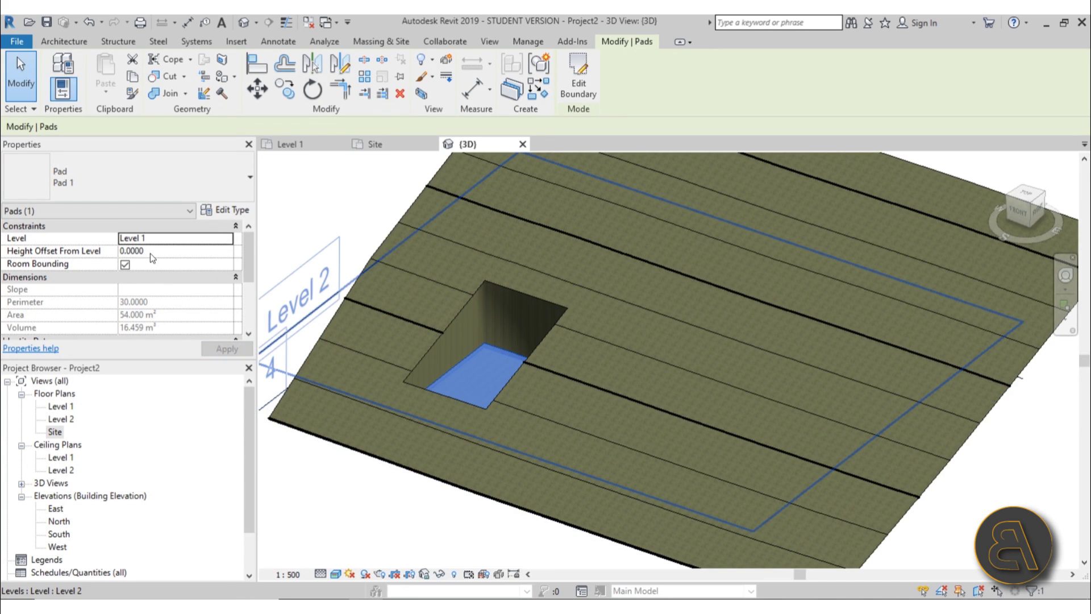
{"action": "left_click", "coordinate": [154, 251]}
{"action": "double_click", "coordinate": [155, 253]}
{"action": "type", "text": "1"}
{"action": "left_click", "coordinate": [217, 351]}
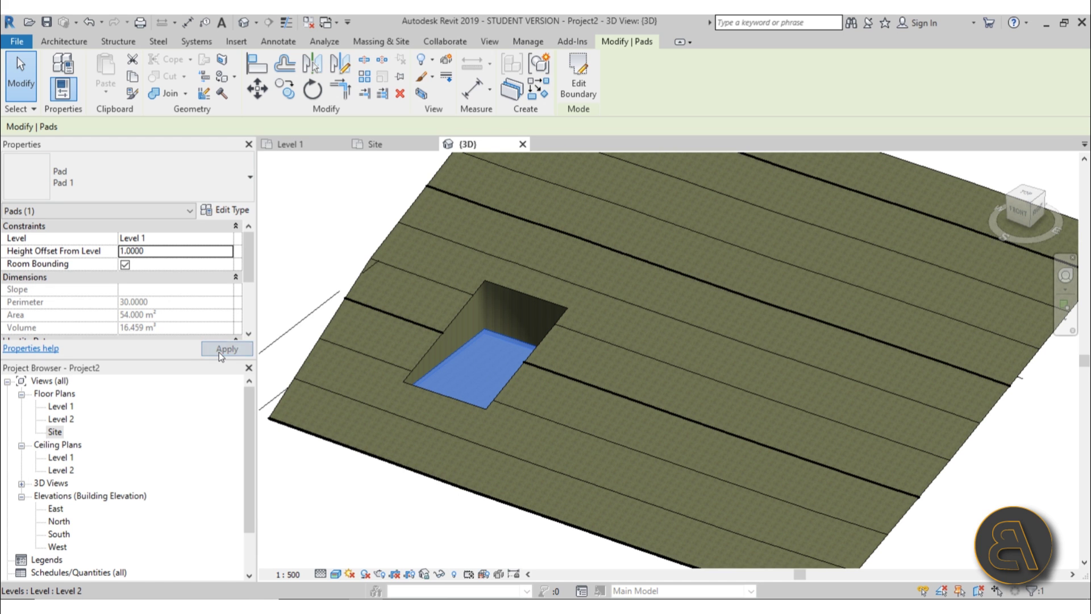
{"action": "key", "text": "Escape"}
Examine the layer structure of the building pad's type, closing it without changes
{"action": "middle_click_drag", "start_coordinate": [468, 377], "coordinate": [451, 358], "text": "shift"}
{"action": "scroll", "coordinate": [451, 357], "scroll_direction": "up", "scroll_amount": 3}
{"action": "left_click", "coordinate": [451, 348]}
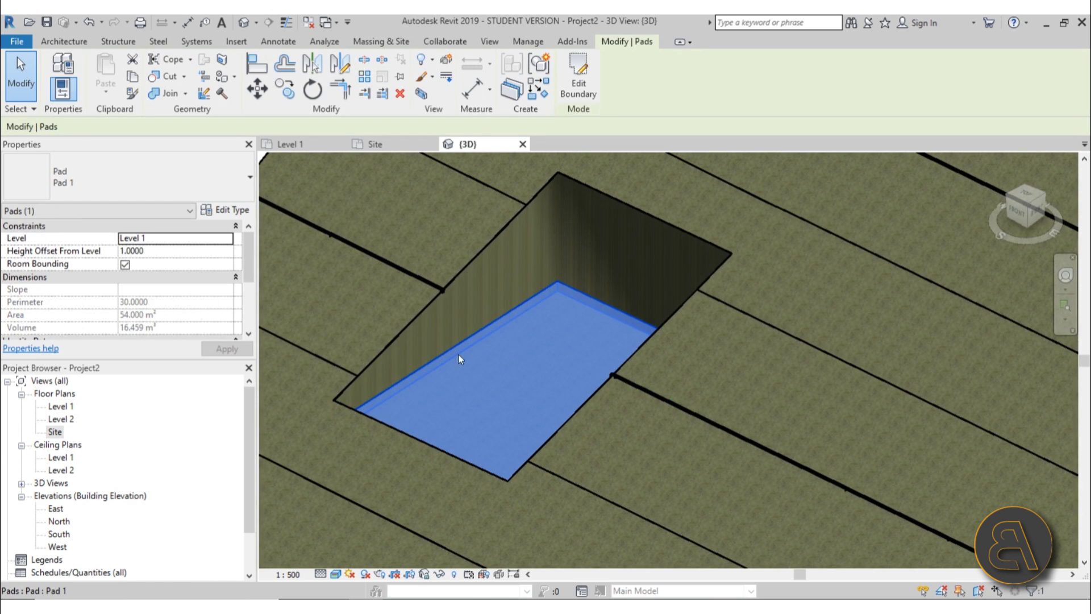
{"action": "left_click", "coordinate": [241, 213]}
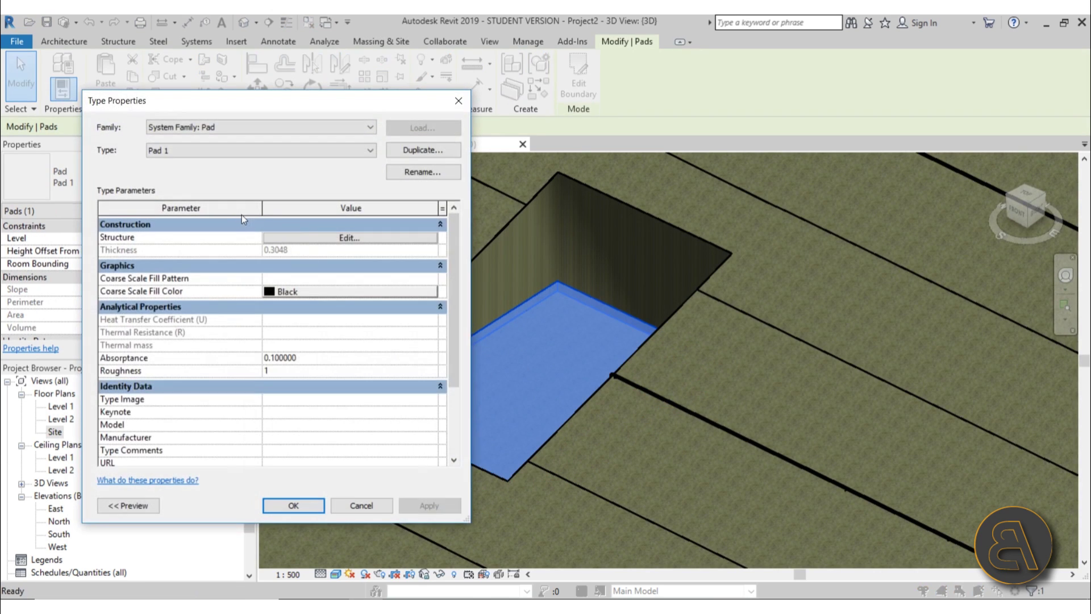
{"action": "left_click", "coordinate": [289, 239]}
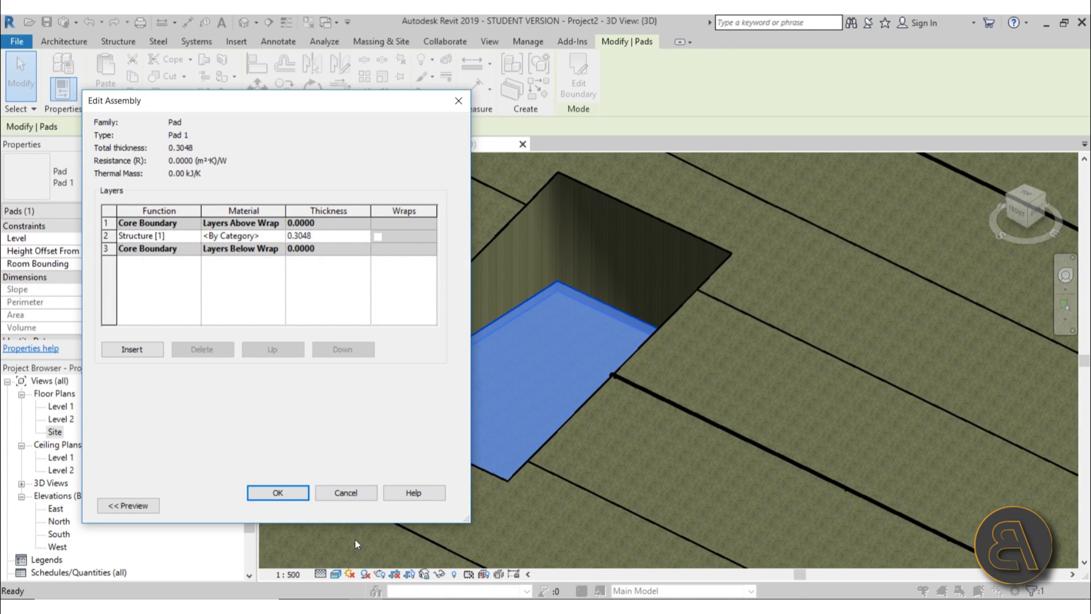
{"action": "left_click", "coordinate": [333, 497]}
{"action": "left_click", "coordinate": [361, 502]}
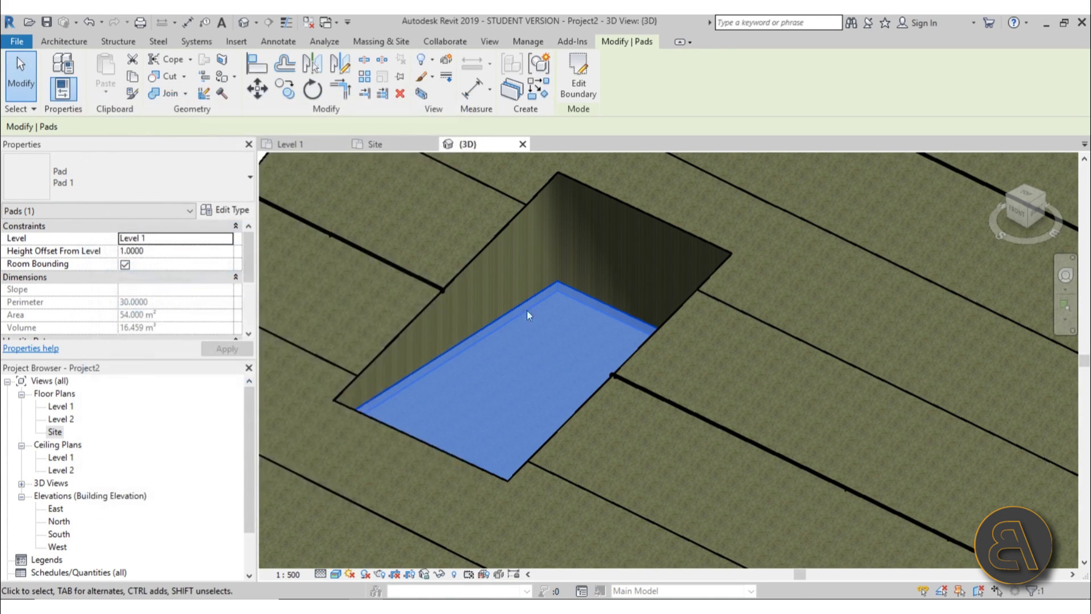
{"action": "key", "text": "Escape"}
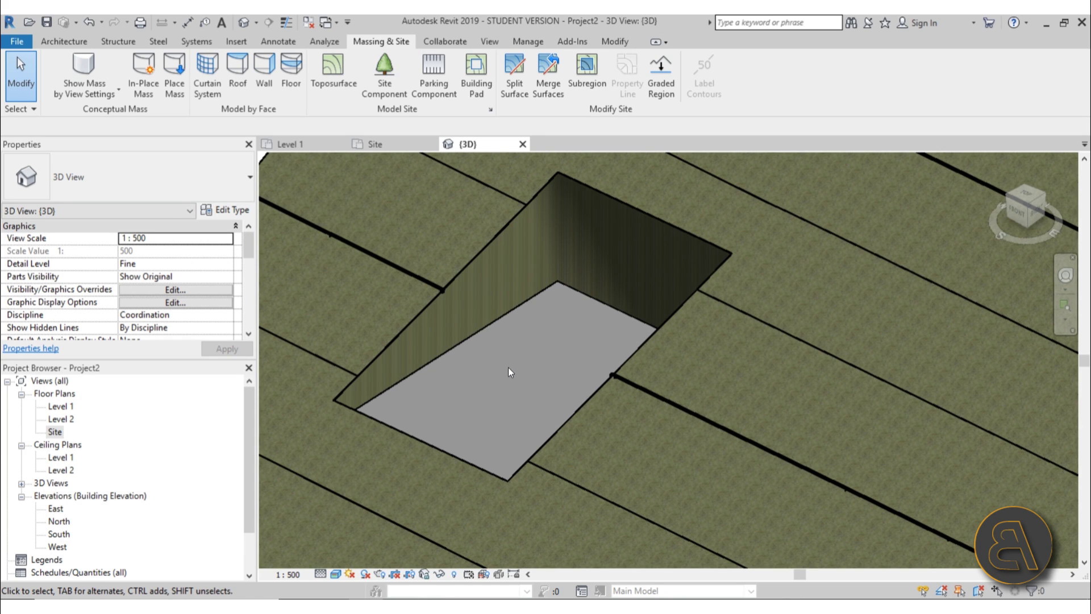
In the building pad type's structure, set the thickness of the structure layer to 0.01
{"action": "left_click", "coordinate": [486, 330]}
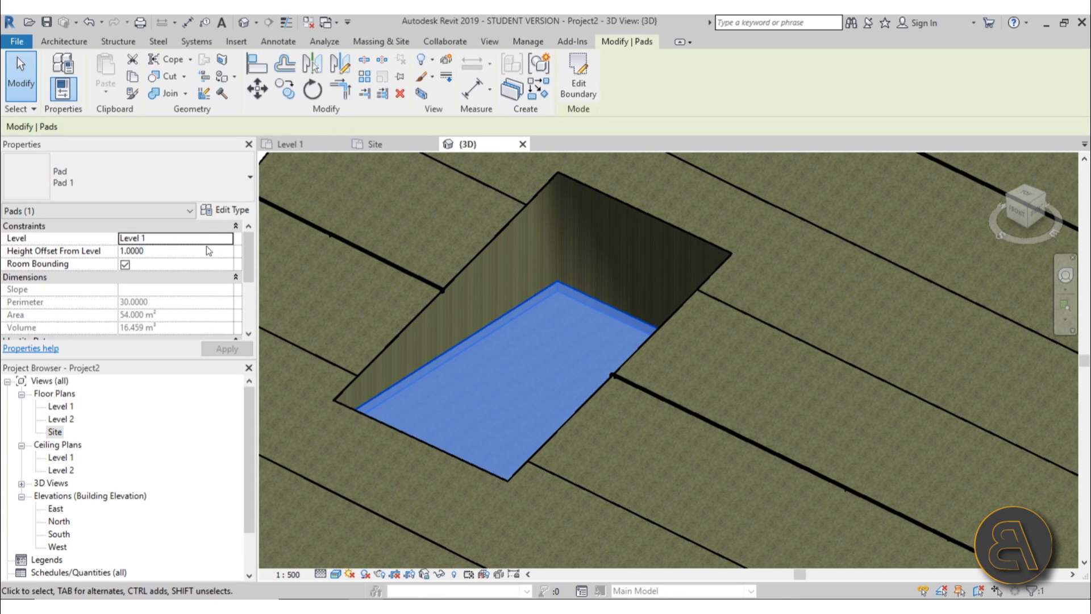
{"action": "left_click", "coordinate": [213, 213]}
{"action": "left_click", "coordinate": [343, 234]}
{"action": "left_click", "coordinate": [344, 234]}
{"action": "key", "text": "BackSpace"}
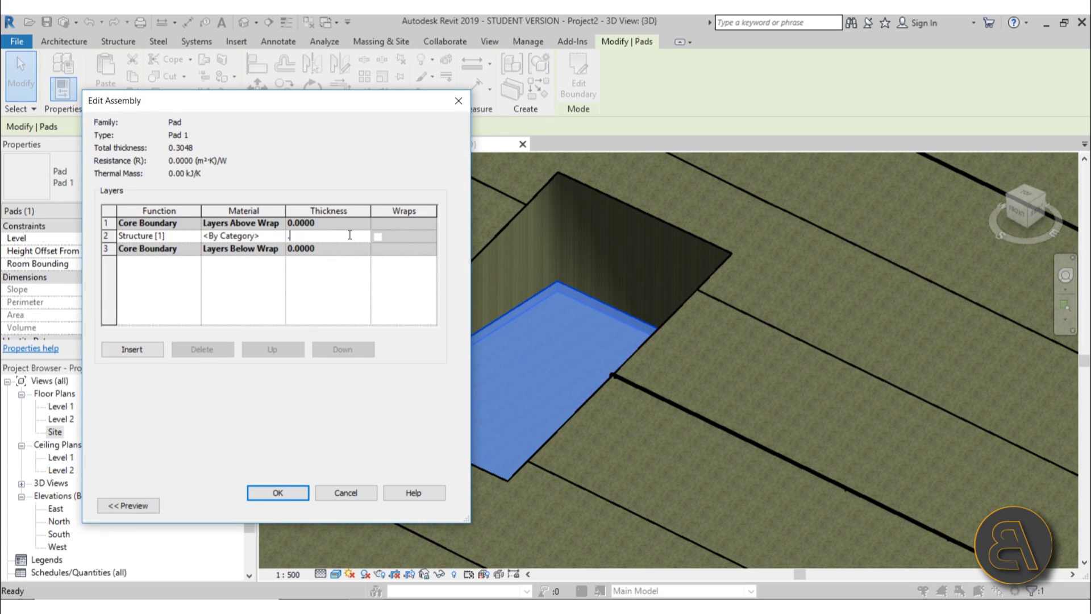
{"action": "type", "text": ".01"}
Assign the Earth material to the pad's structure layer and apply the type changes
{"action": "left_click", "coordinate": [281, 237]}
{"action": "left_click", "coordinate": [281, 237]}
{"action": "left_click", "coordinate": [325, 66]}
{"action": "type", "text": "earth"}
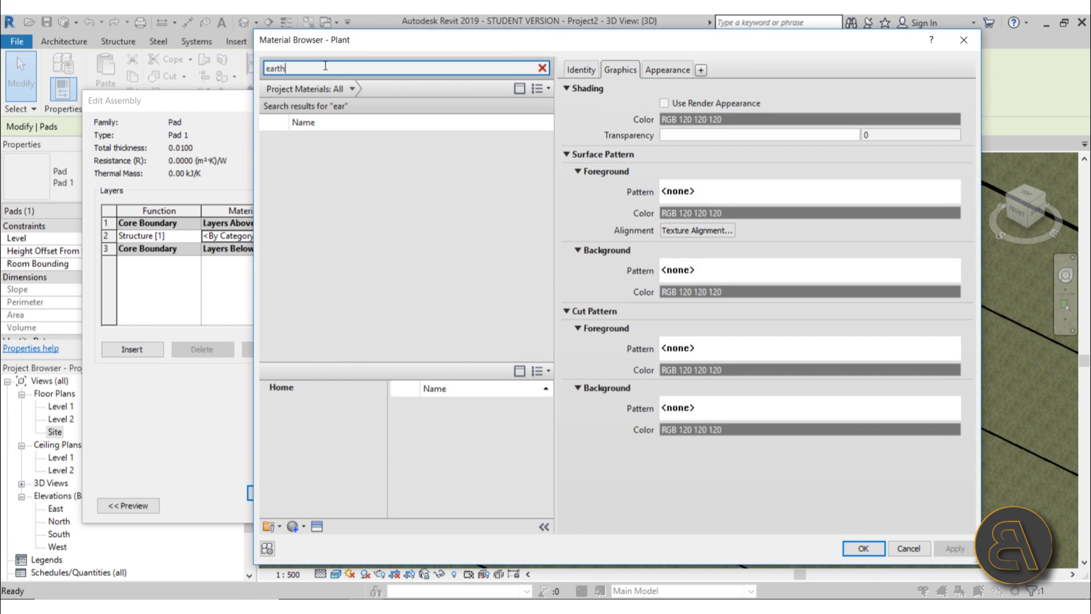
{"action": "left_click", "coordinate": [361, 149]}
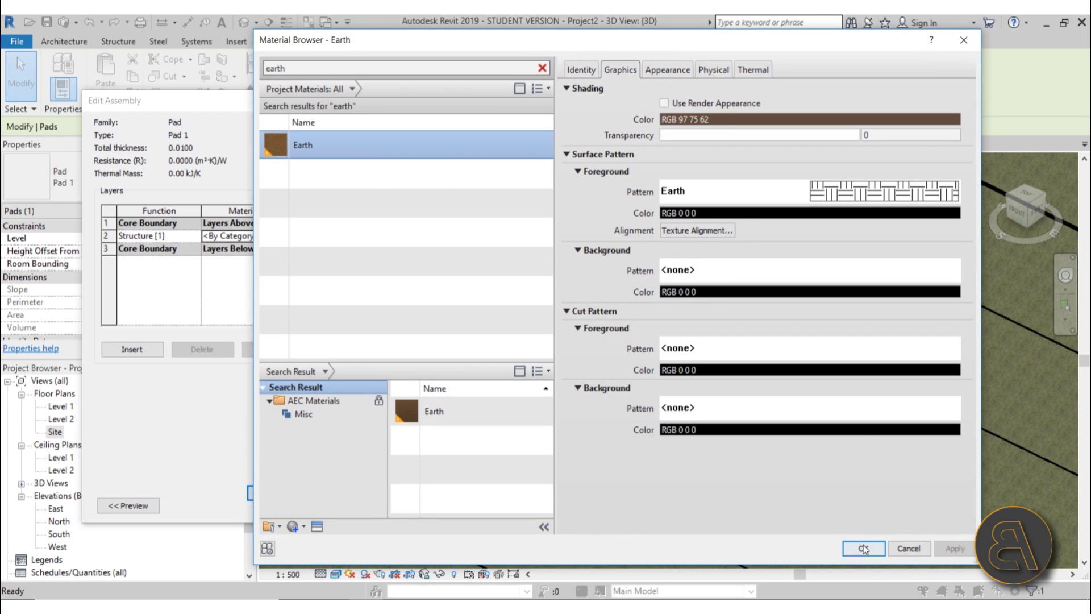
{"action": "left_click", "coordinate": [861, 547]}
{"action": "left_click", "coordinate": [277, 492]}
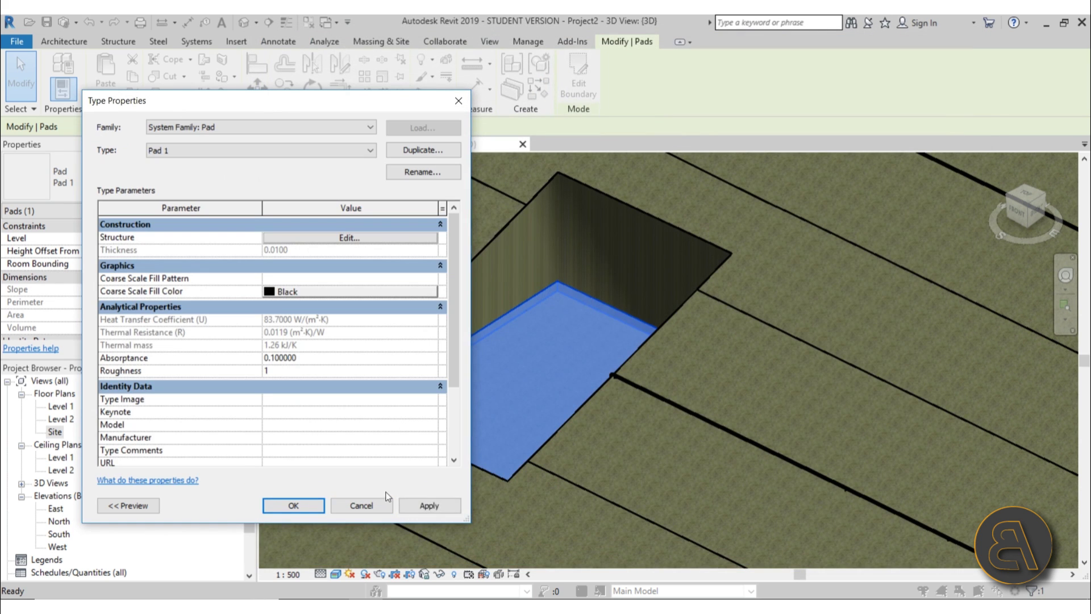
{"action": "left_click", "coordinate": [283, 505]}
{"action": "left_click", "coordinate": [631, 470]}
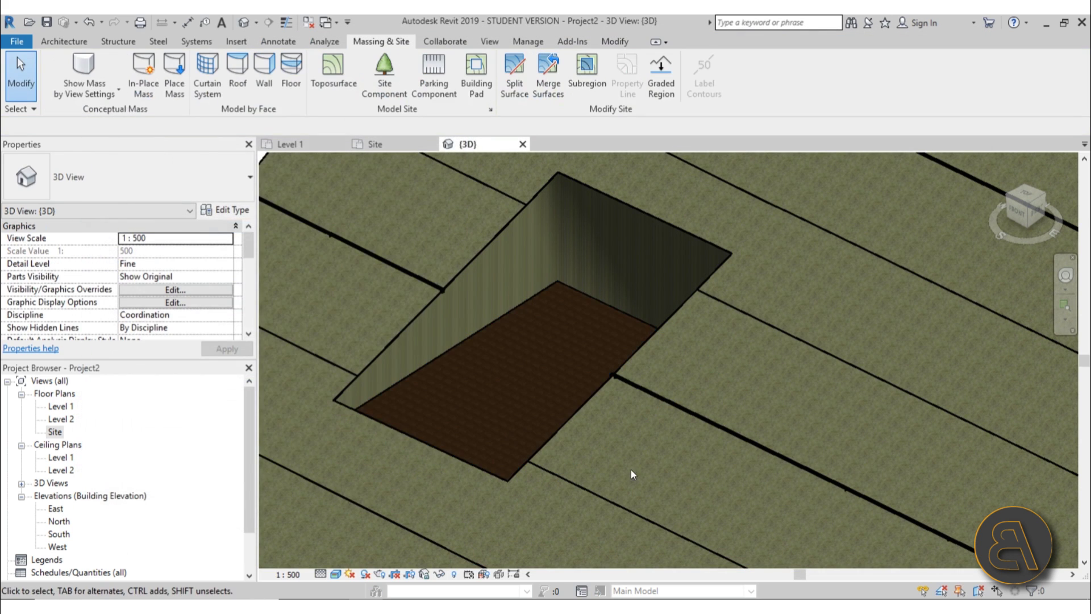
Examine the building pad and the cut earth walls around it from several angles in 3D
{"action": "mouse_move", "coordinate": [449, 338]}
{"action": "middle_mouse_down", "text": "shift"}
{"action": "mouse_move", "coordinate": [504, 381]}
{"action": "mouse_move", "coordinate": [492, 473]}
{"action": "mouse_move", "coordinate": [596, 285]}
{"action": "mouse_move", "coordinate": [477, 356]}
{"action": "mouse_move", "coordinate": [466, 342]}
{"action": "middle_mouse_up", "text": "shift"}
{"action": "left_click", "coordinate": [466, 342]}
{"action": "key", "text": "Escape"}
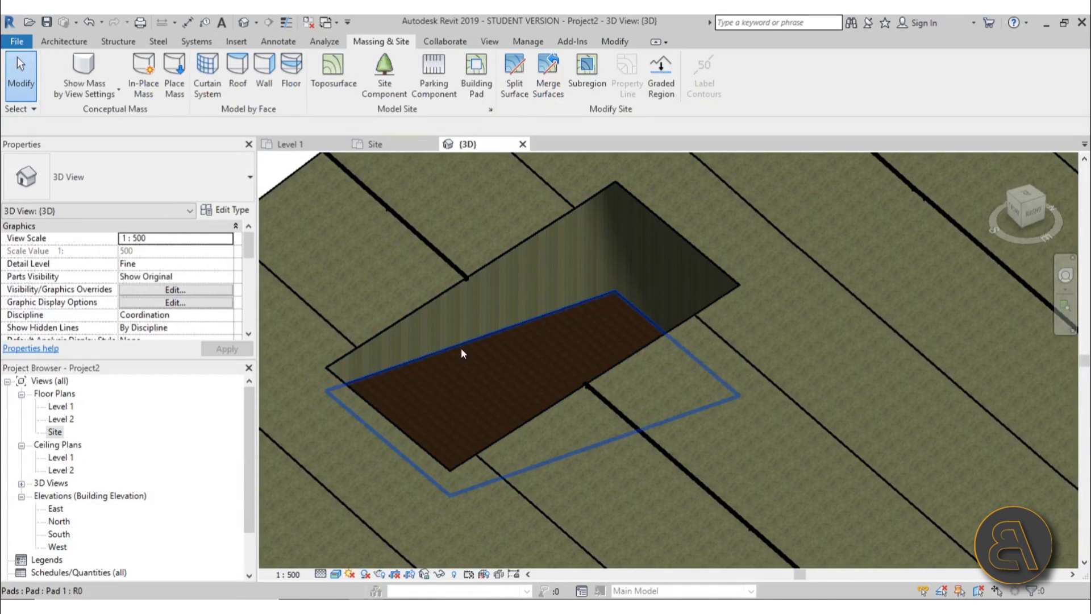
{"action": "left_click", "coordinate": [466, 377]}
{"action": "middle_click_drag", "start_coordinate": [473, 380], "coordinate": [598, 359], "text": "shift"}
{"action": "key", "text": "Escape"}
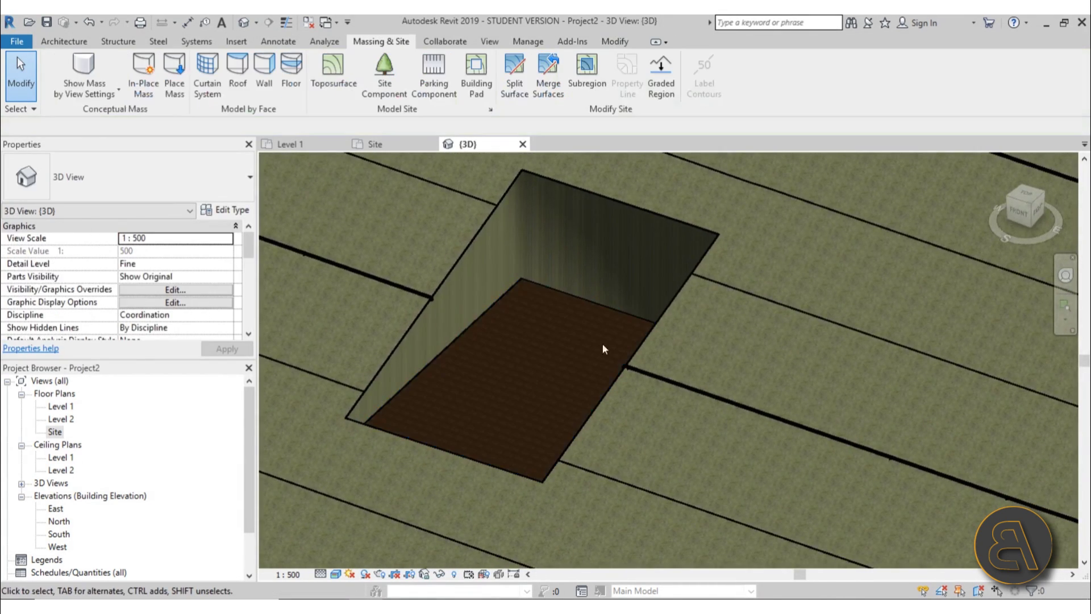
{"action": "mouse_move", "coordinate": [517, 349]}
{"action": "middle_mouse_down", "text": "shift"}
{"action": "mouse_move", "coordinate": [543, 363]}
{"action": "mouse_move", "coordinate": [521, 356]}
{"action": "middle_mouse_up", "text": "shift"}
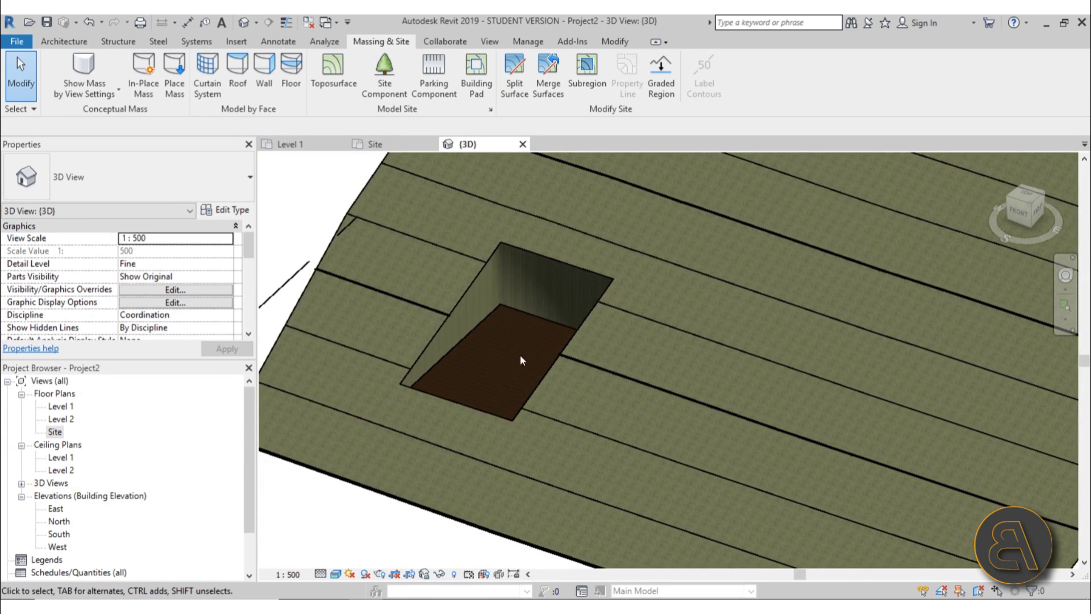
{"action": "scroll", "coordinate": [495, 319], "scroll_direction": "up", "scroll_amount": 3}
{"action": "scroll", "coordinate": [522, 307], "scroll_direction": "up", "scroll_amount": 2}
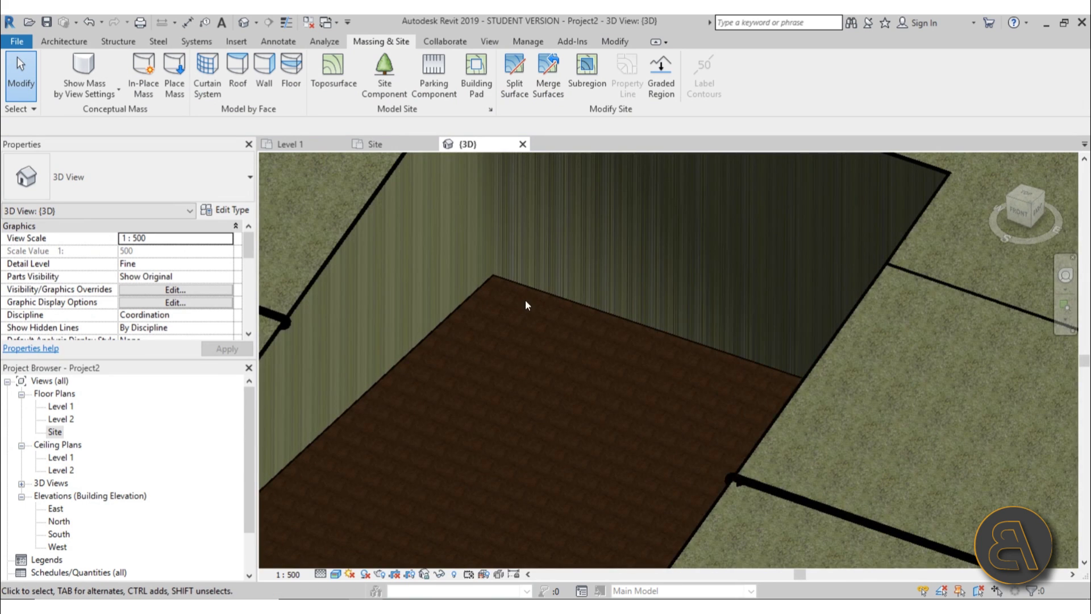
{"action": "left_click", "coordinate": [524, 292]}
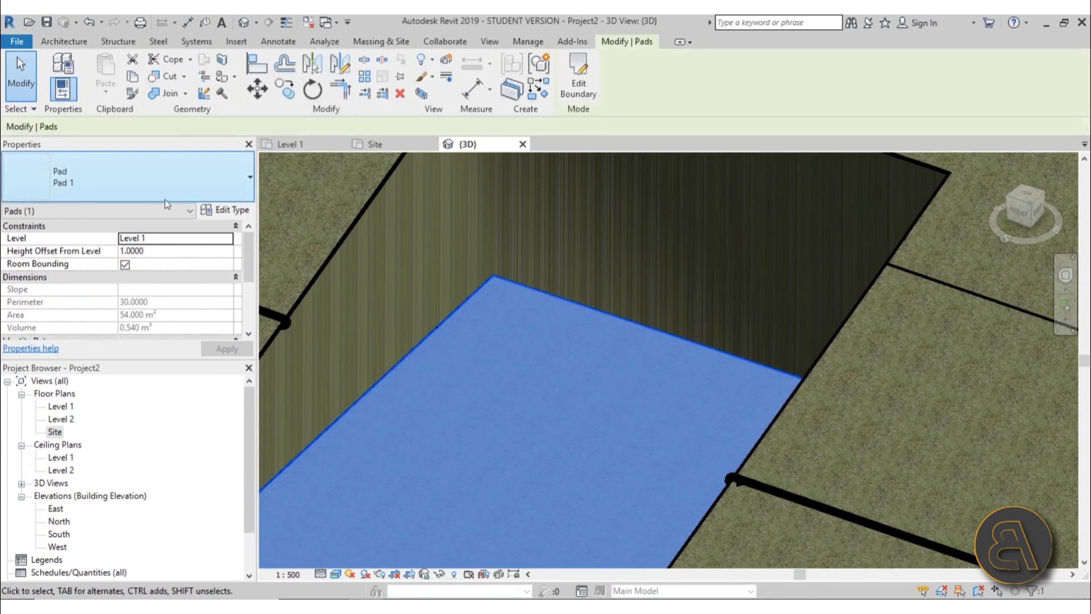
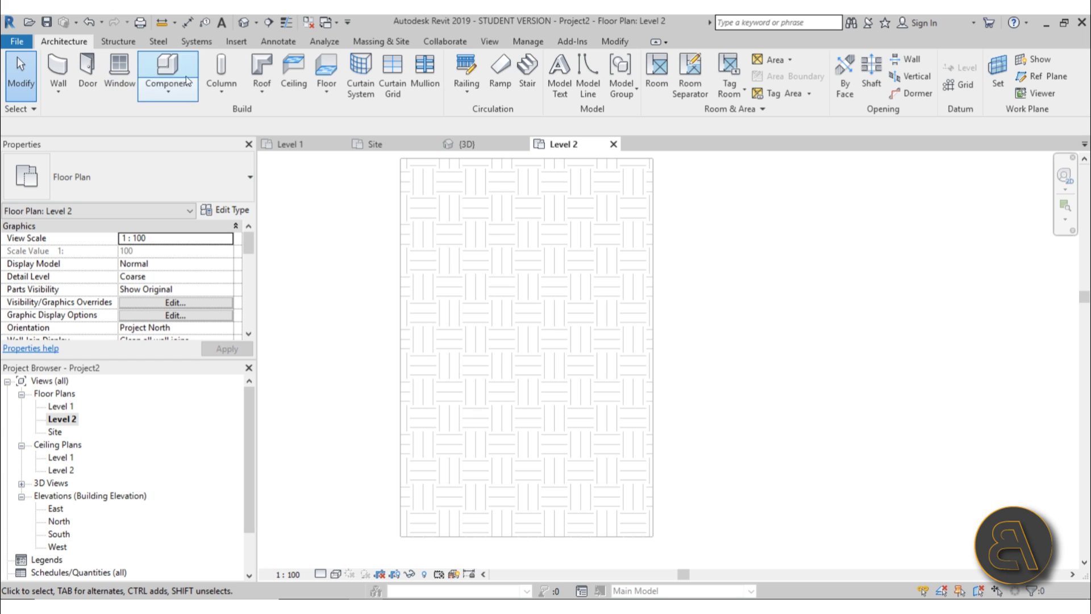
In the Level 2 plan, sketch a rectangular Generic Floor - 400mm of about 1.5 by 3.5 m over the pad and finish it
{"action": "left_click", "coordinate": [326, 71]}
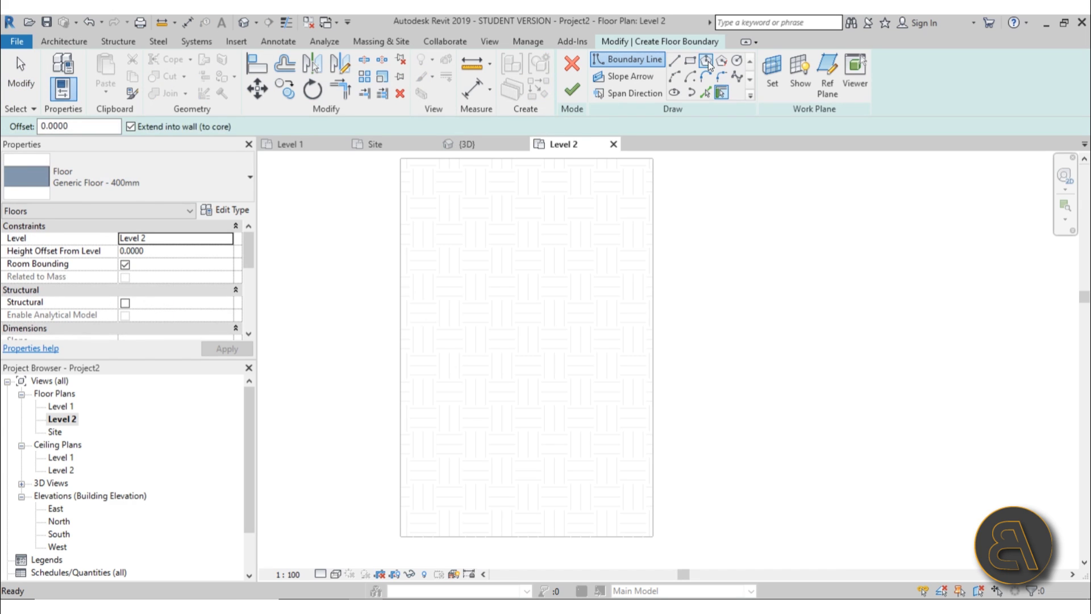
{"action": "left_click", "coordinate": [690, 60]}
{"action": "left_click", "coordinate": [551, 287]}
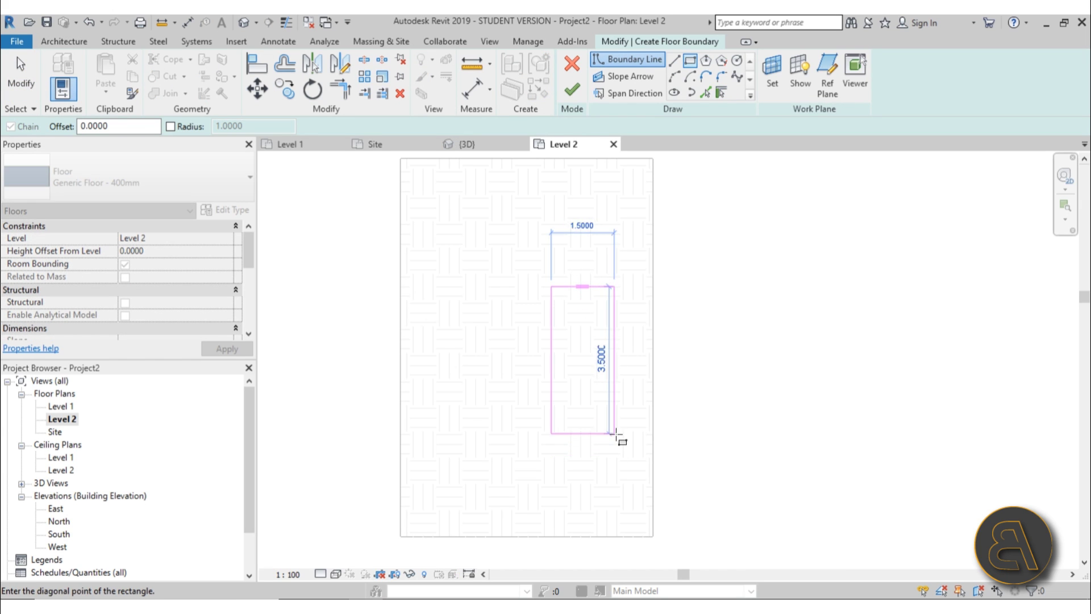
{"action": "left_click", "coordinate": [613, 433]}
{"action": "left_click", "coordinate": [572, 89]}
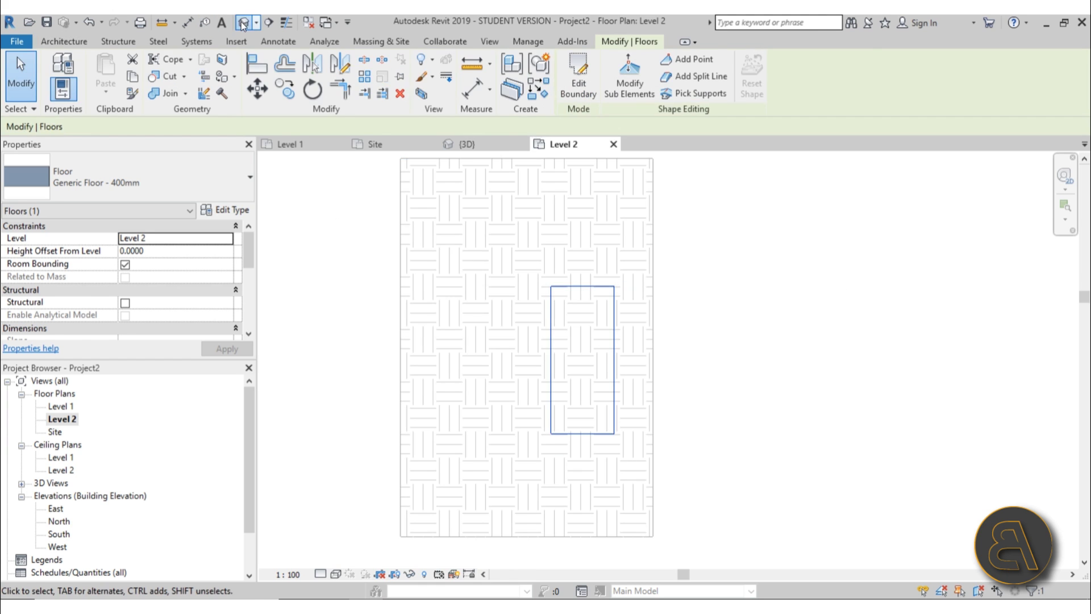
In the default 3D view, move the floor out of the excavation onto the slope beside it
{"action": "left_click", "coordinate": [243, 23]}
{"action": "middle_click_drag", "start_coordinate": [714, 377], "coordinate": [805, 454], "text": "shift"}
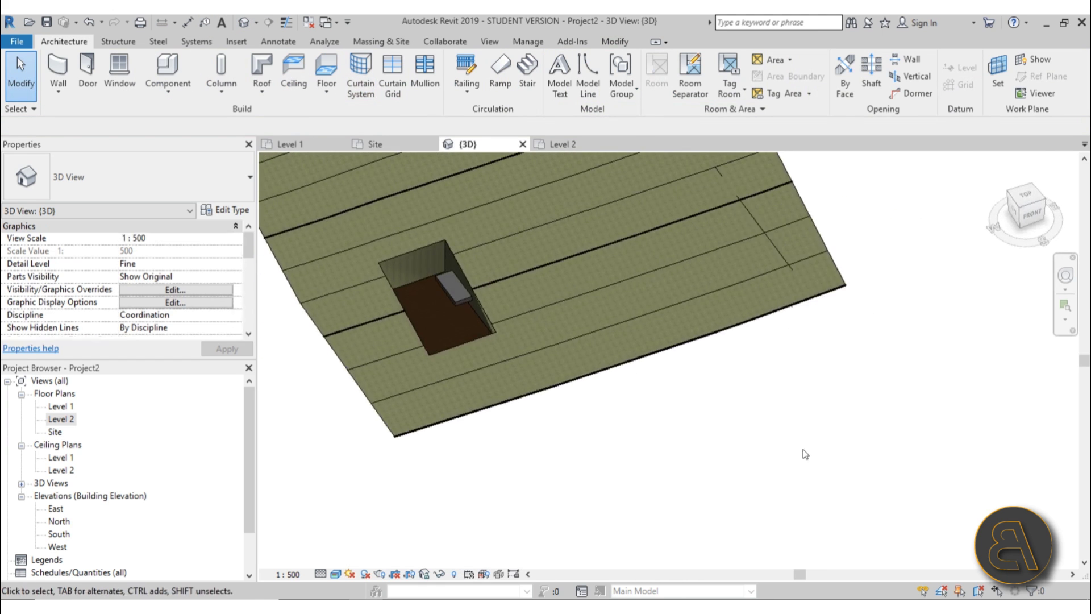
{"action": "scroll", "coordinate": [452, 322], "scroll_direction": "up", "scroll_amount": 3}
{"action": "left_click", "coordinate": [472, 313]}
{"action": "scroll", "coordinate": [591, 294], "scroll_direction": "up", "scroll_amount": 2}
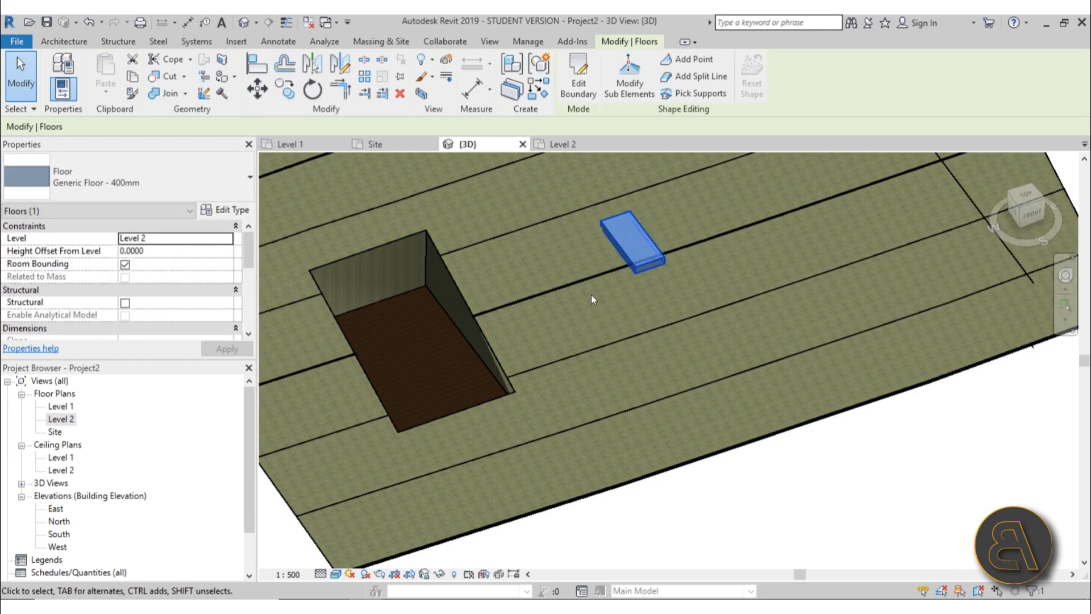
{"action": "scroll", "coordinate": [591, 294], "scroll_direction": "down", "scroll_amount": 3}
{"action": "middle_click_drag", "start_coordinate": [591, 295], "coordinate": [637, 318], "text": "shift"}
Edit the floor's boundary by stretching its sides to enlarge it to about 10.4 by 7 m, and finish the sketch
{"action": "left_click", "coordinate": [578, 94]}
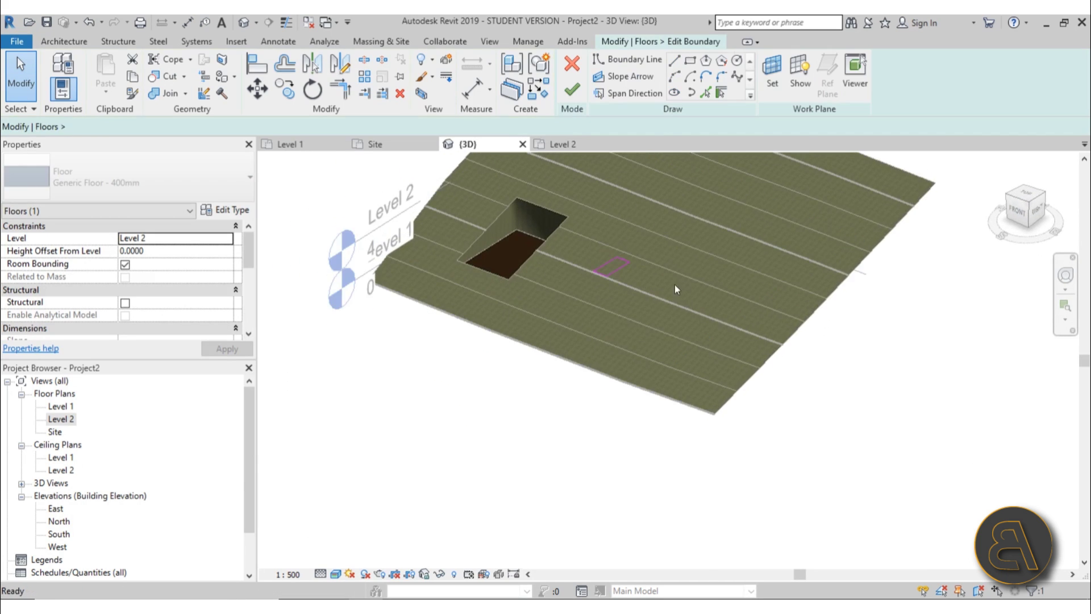
{"action": "middle_click_drag", "start_coordinate": [673, 284], "coordinate": [645, 343], "text": "shift"}
{"action": "scroll", "coordinate": [618, 238], "scroll_direction": "up", "scroll_amount": 3}
{"action": "left_click", "coordinate": [711, 181]}
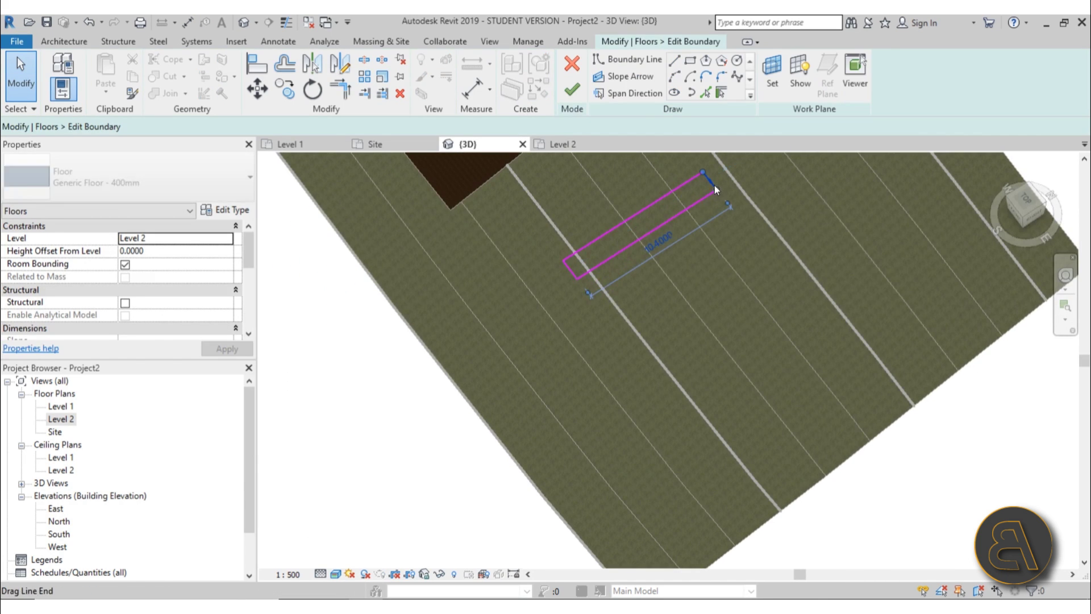
{"action": "left_click", "coordinate": [656, 227]}
{"action": "left_click_drag", "start_coordinate": [657, 227], "coordinate": [714, 299]}
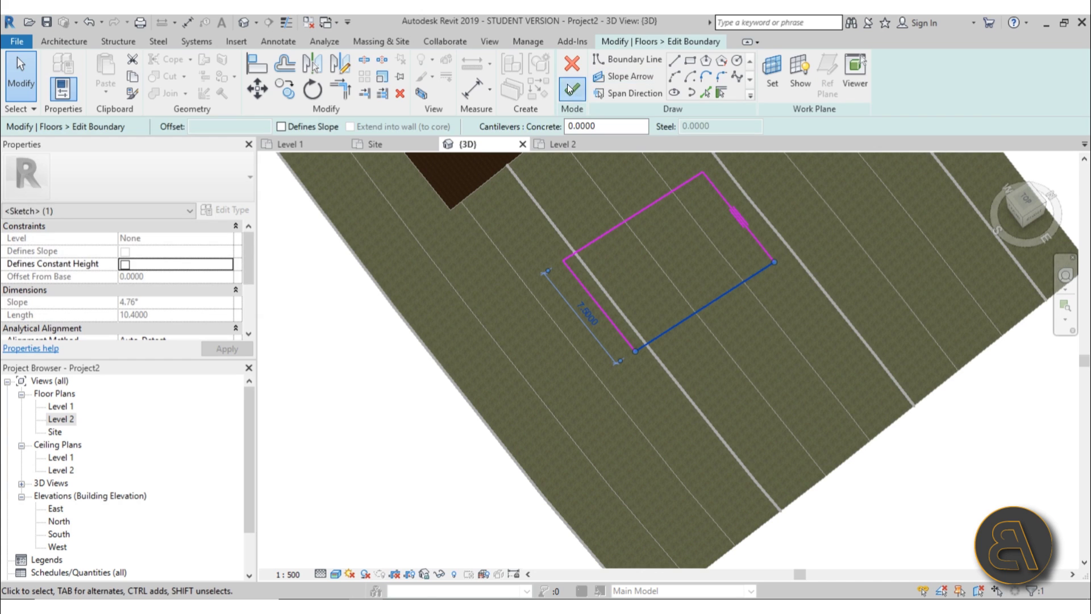
{"action": "left_click", "coordinate": [571, 89]}
Reposition the enlarged floor on the slope beside the pad excavation and examine where it meets the terrain
{"action": "middle_click_drag", "start_coordinate": [452, 487], "coordinate": [646, 301], "text": "shift"}
{"action": "key", "text": "Escape"}
{"action": "scroll", "coordinate": [480, 348], "scroll_direction": "up", "scroll_amount": 5}
{"action": "left_click", "coordinate": [646, 297]}
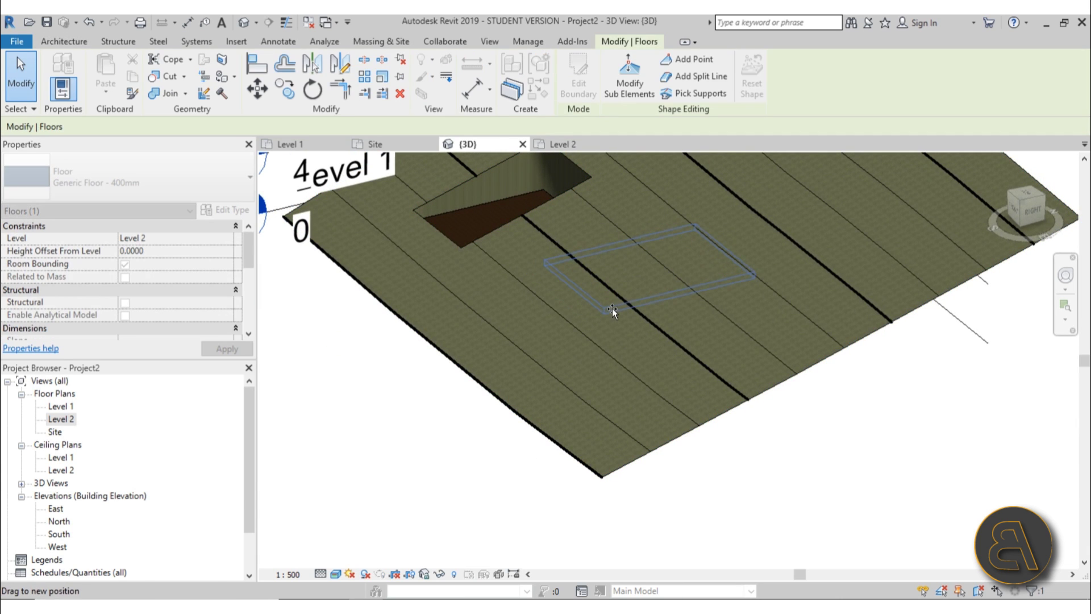
{"action": "left_click", "coordinate": [752, 505]}
{"action": "middle_click_drag", "start_coordinate": [752, 504], "coordinate": [760, 370], "text": "shift"}
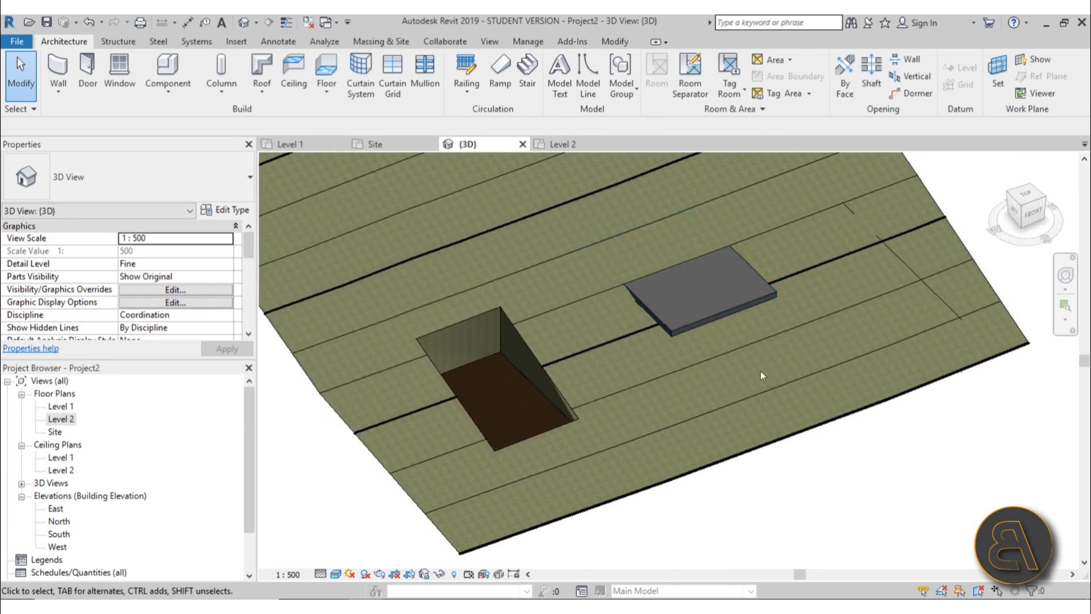
{"action": "scroll", "coordinate": [684, 315], "scroll_direction": "up", "scroll_amount": 5}
{"action": "middle_click_drag", "start_coordinate": [671, 333], "coordinate": [670, 340], "text": "shift"}
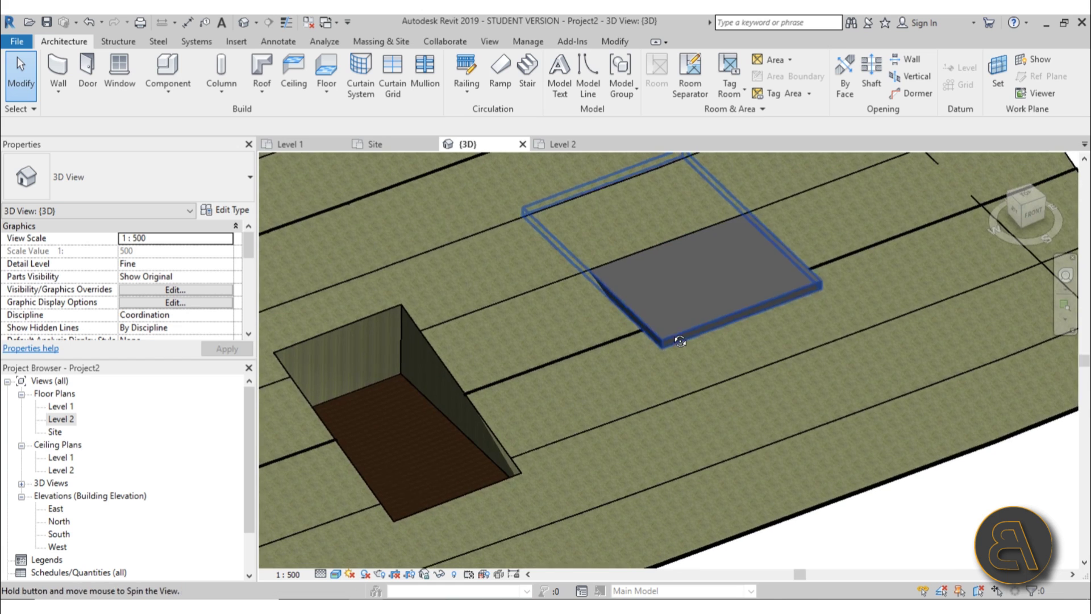
{"action": "scroll", "coordinate": [667, 363], "scroll_direction": "down", "scroll_amount": 3}
In the Site plan, start editing the toposurface and shift the two existing surface points beside the floor slightly along their contour
{"action": "double_click", "coordinate": [60, 432]}
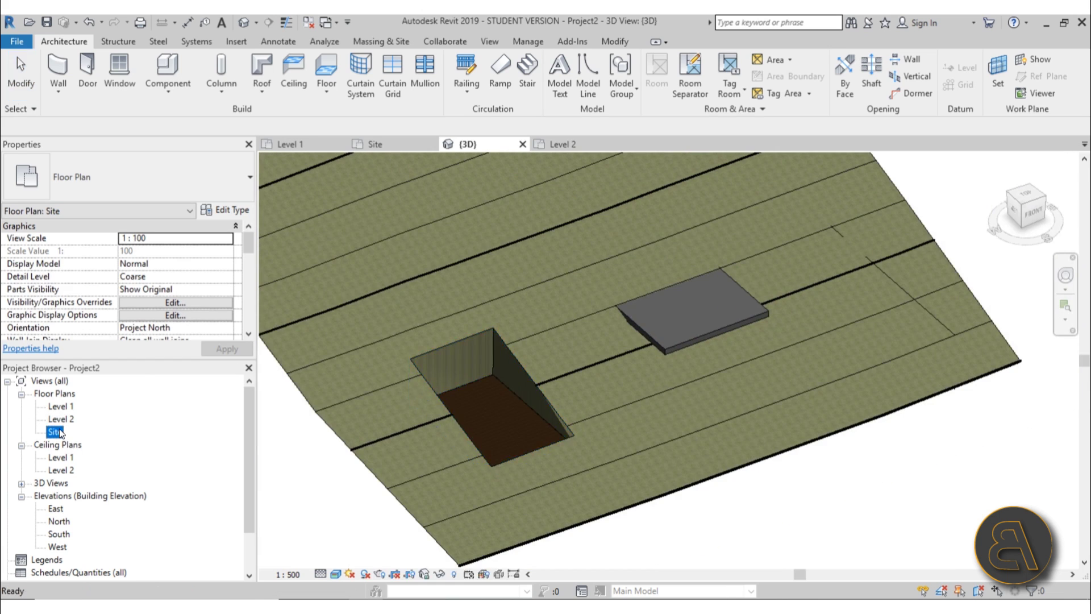
{"action": "left_click", "coordinate": [759, 438]}
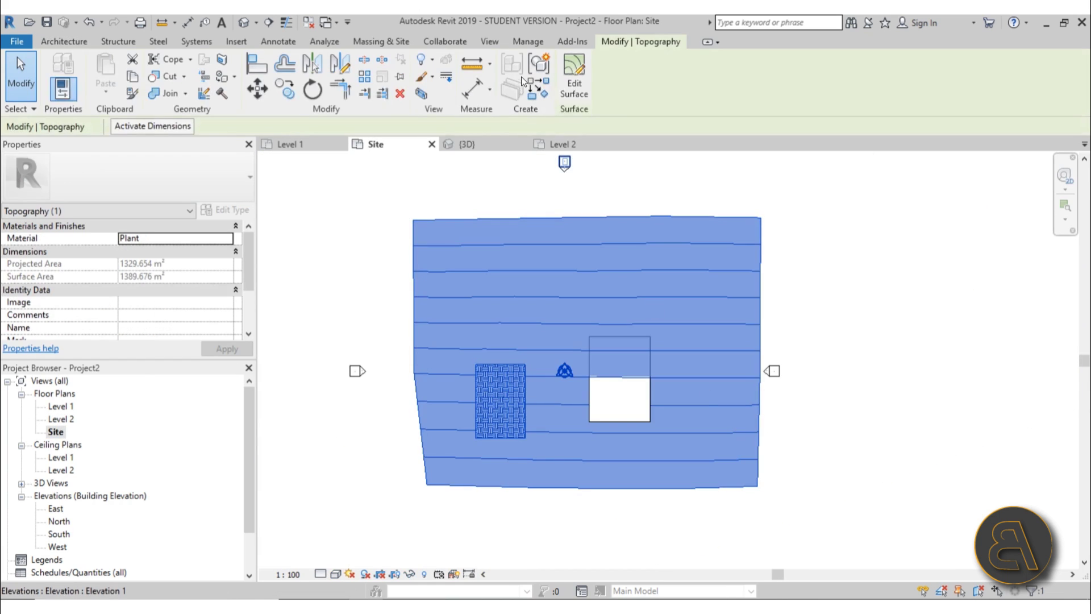
{"action": "left_click", "coordinate": [573, 86]}
{"action": "scroll", "coordinate": [653, 409], "scroll_direction": "up", "scroll_amount": 4}
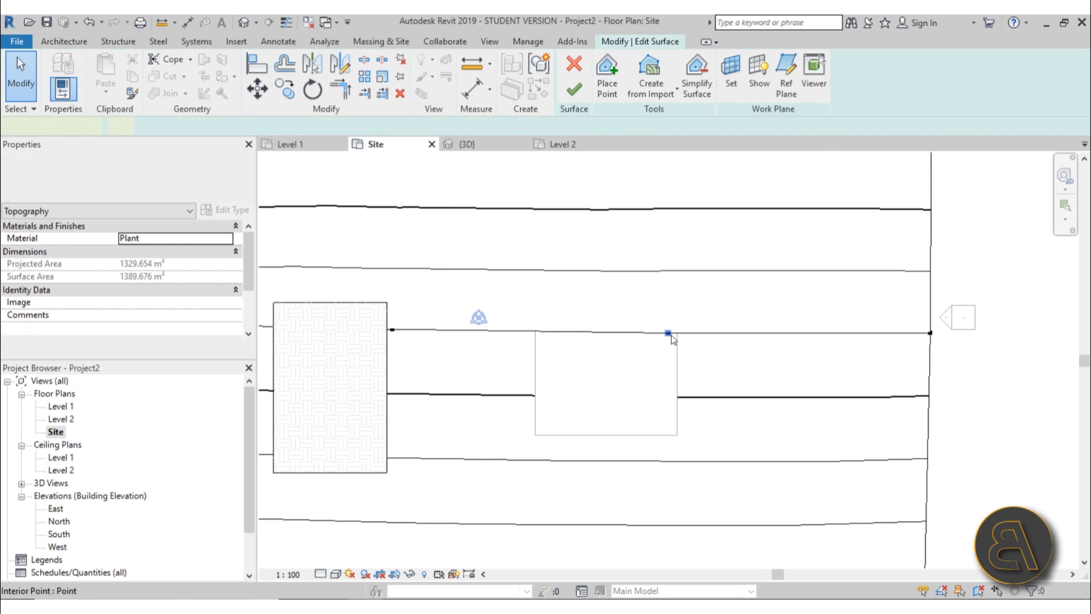
{"action": "left_click_drag", "start_coordinate": [669, 334], "coordinate": [707, 333]}
{"action": "left_click_drag", "start_coordinate": [392, 330], "coordinate": [406, 329]}
Place surface points at an absolute elevation of 4.0000 in a loose ring around the west, south and east sides of the floor
{"action": "left_click", "coordinate": [79, 41]}
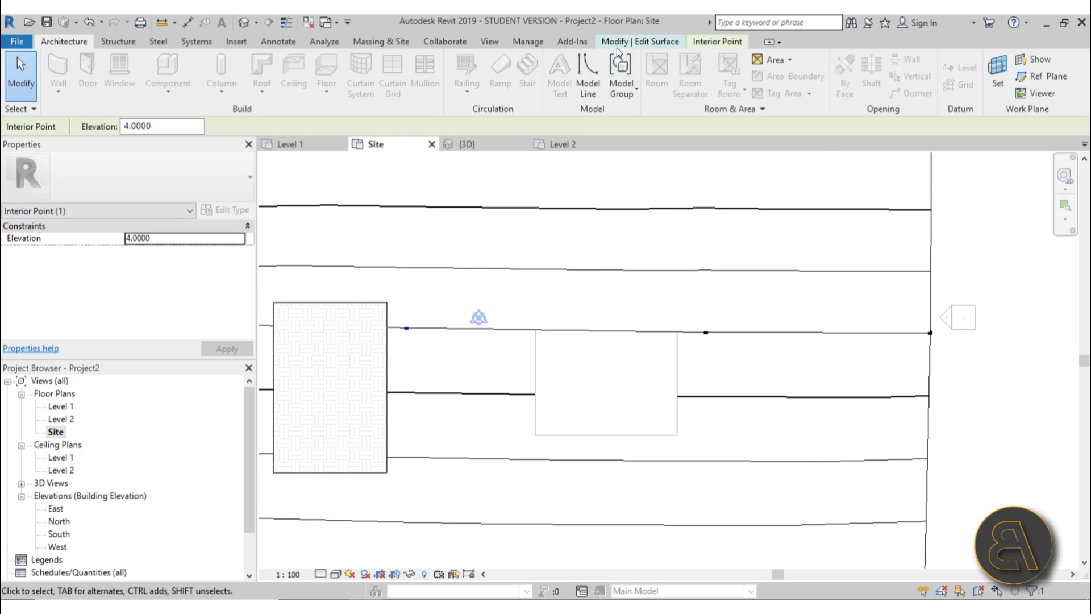
{"action": "left_click", "coordinate": [638, 38]}
{"action": "left_click", "coordinate": [612, 94]}
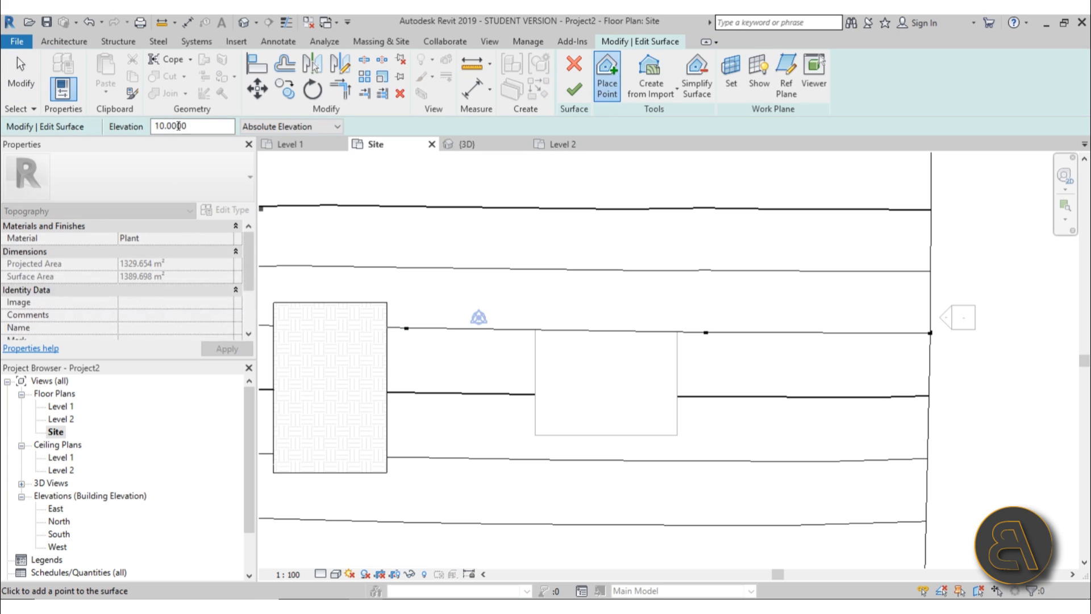
{"action": "left_click", "coordinate": [194, 127]}
{"action": "left_click", "coordinate": [502, 338]}
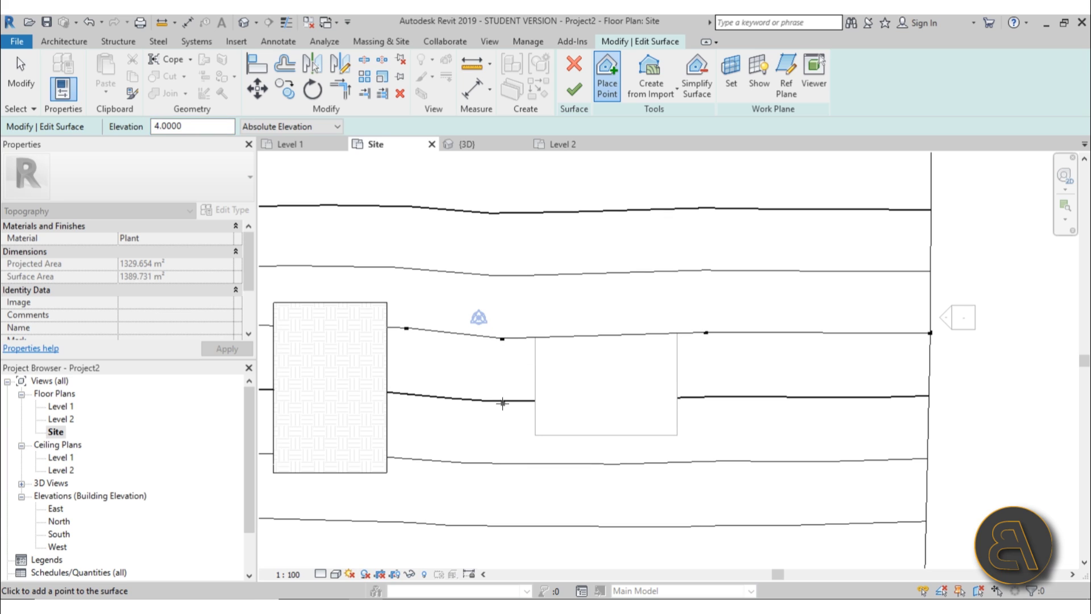
{"action": "left_click", "coordinate": [502, 408]}
{"action": "left_click", "coordinate": [516, 465]}
{"action": "left_click", "coordinate": [674, 478]}
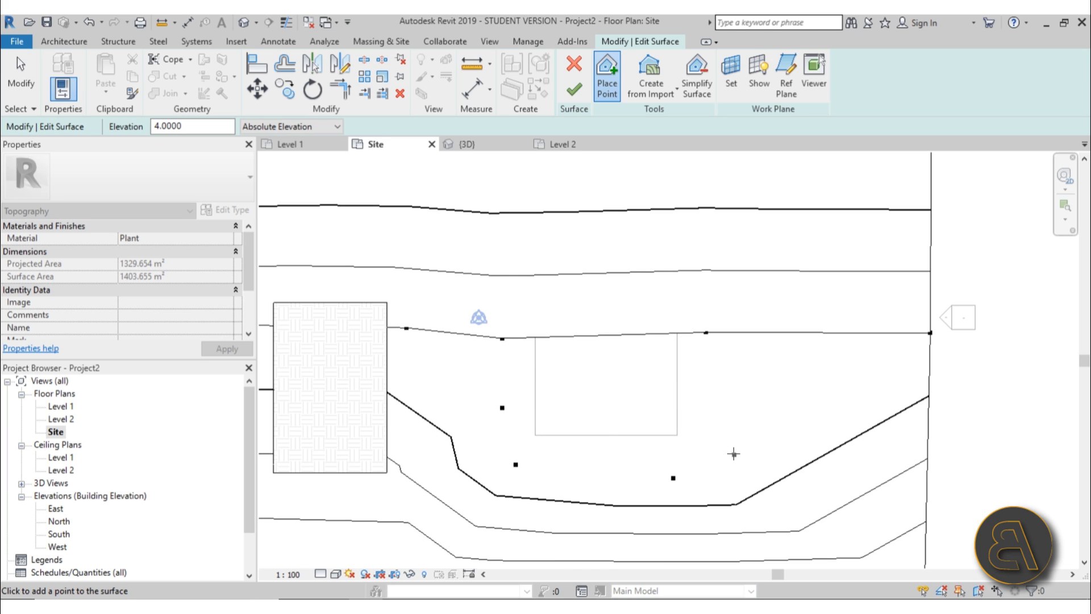
{"action": "left_click", "coordinate": [728, 421]}
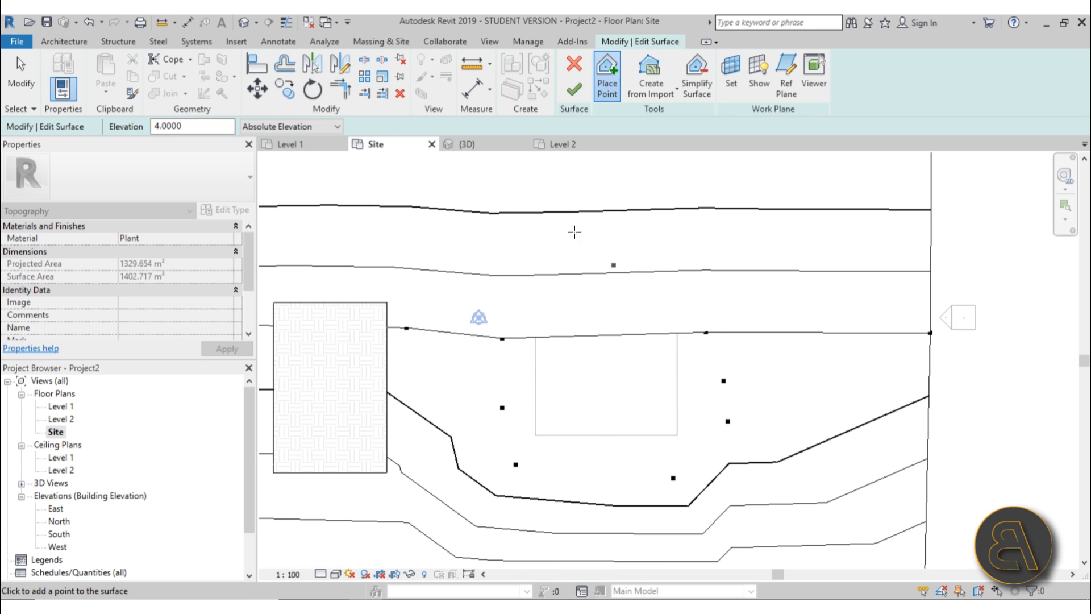
Add more surface points at elevation 4.0000 along the floor's west, south and east edges and at its corners
{"action": "scroll", "coordinate": [577, 425], "scroll_direction": "up", "scroll_amount": 2}
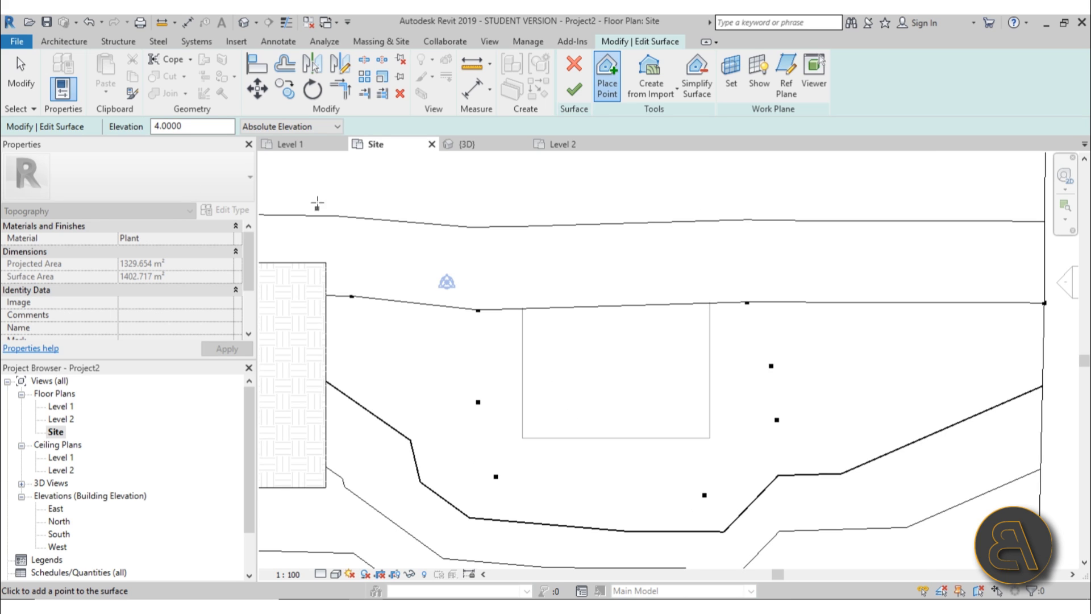
{"action": "scroll", "coordinate": [527, 324], "scroll_direction": "up", "scroll_amount": 2}
{"action": "left_click", "coordinate": [520, 308]}
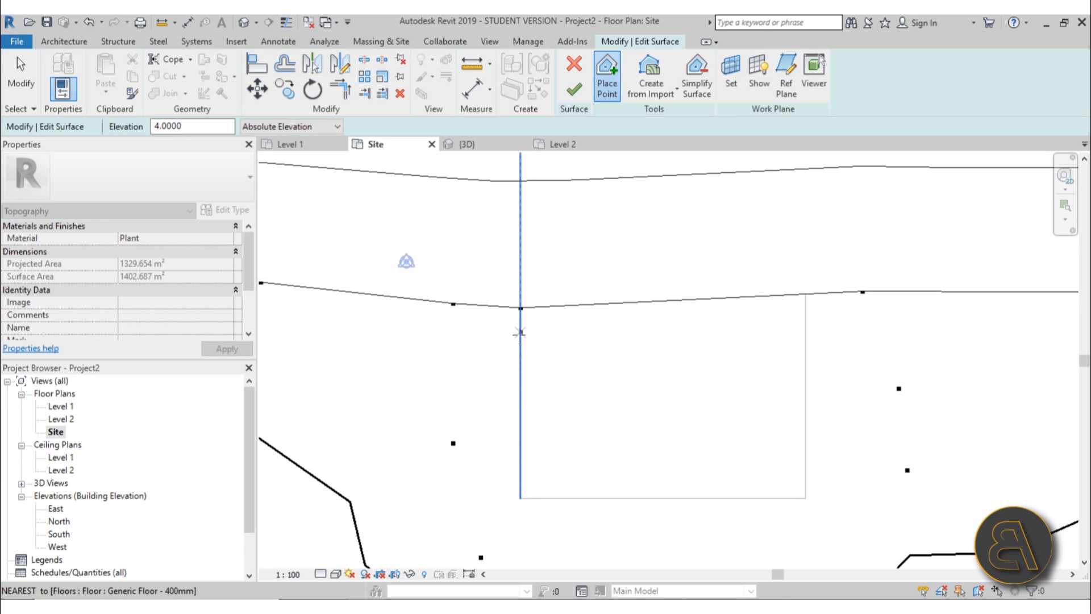
{"action": "left_click", "coordinate": [514, 416]}
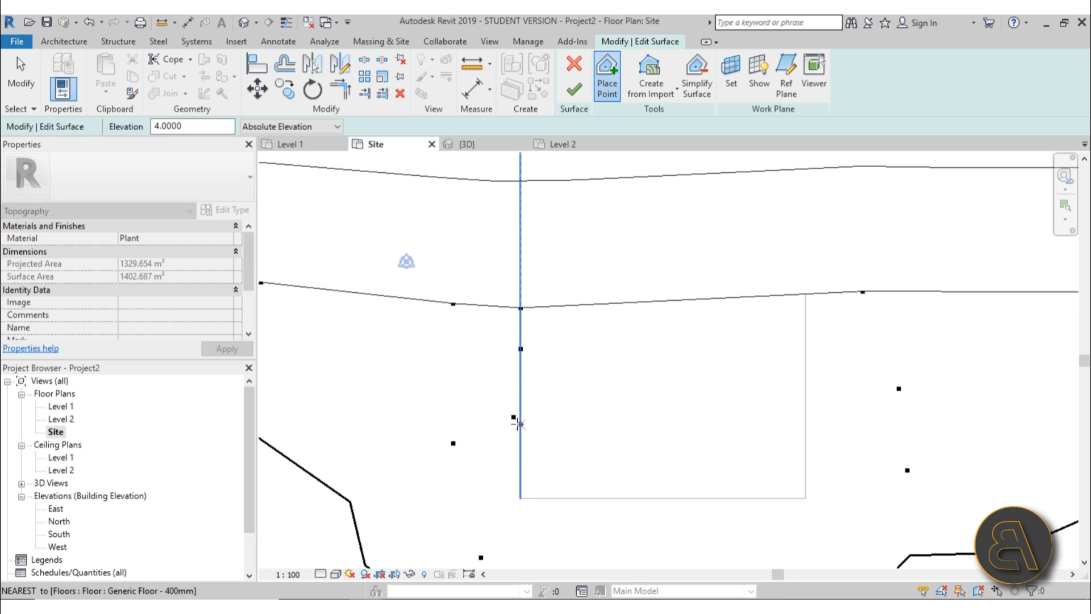
{"action": "left_click", "coordinate": [520, 498]}
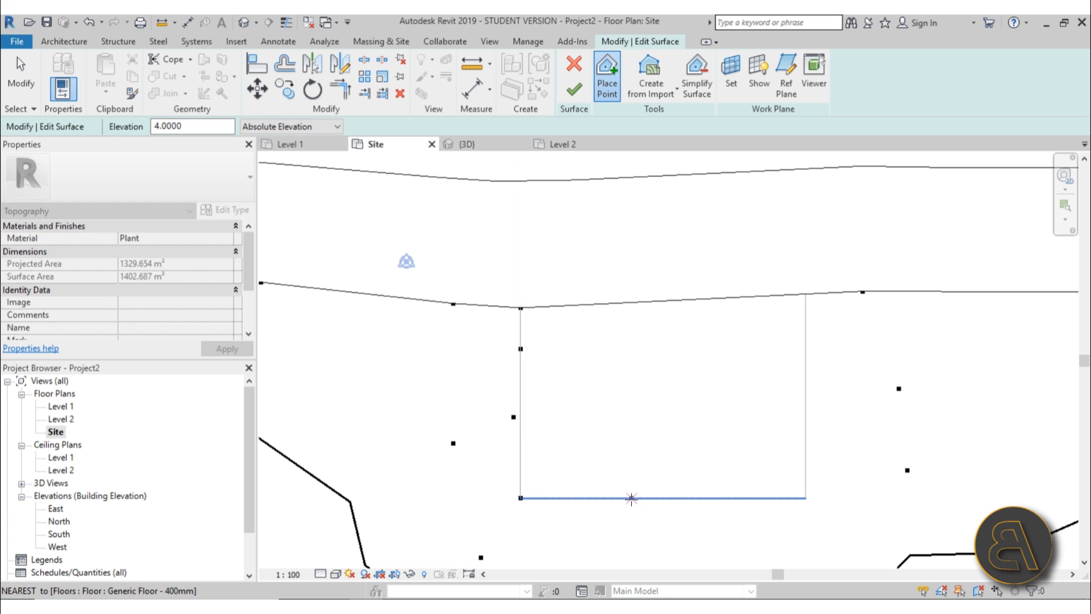
{"action": "left_click", "coordinate": [723, 498]}
{"action": "left_click", "coordinate": [806, 497]}
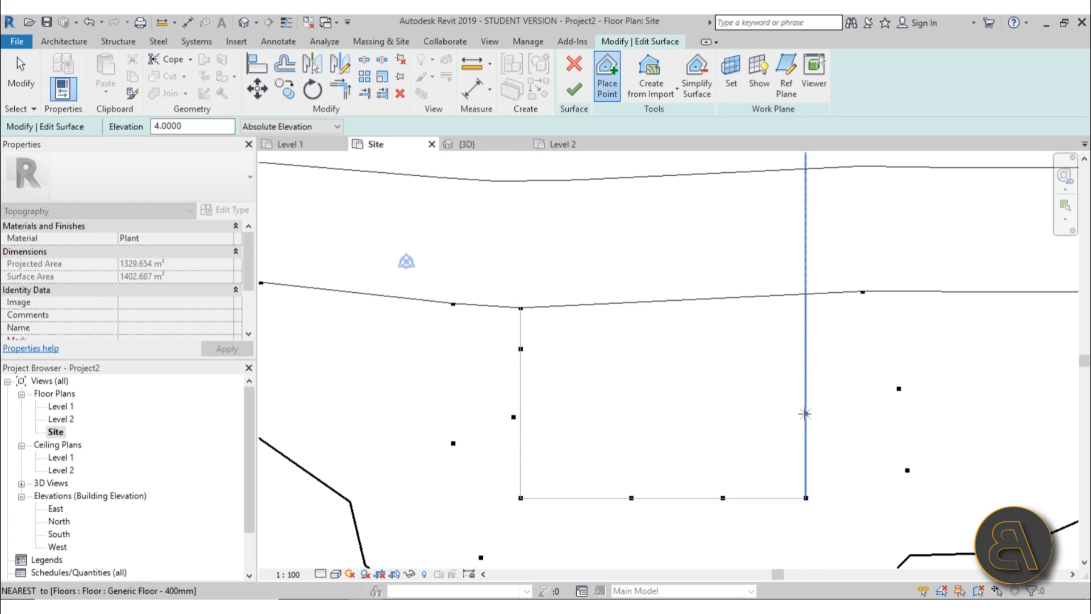
{"action": "left_click", "coordinate": [806, 317]}
{"action": "key", "text": "Escape"}
Move the stray surface point onto the floor's west edge and check the points along the east edge
{"action": "left_click", "coordinate": [515, 416]}
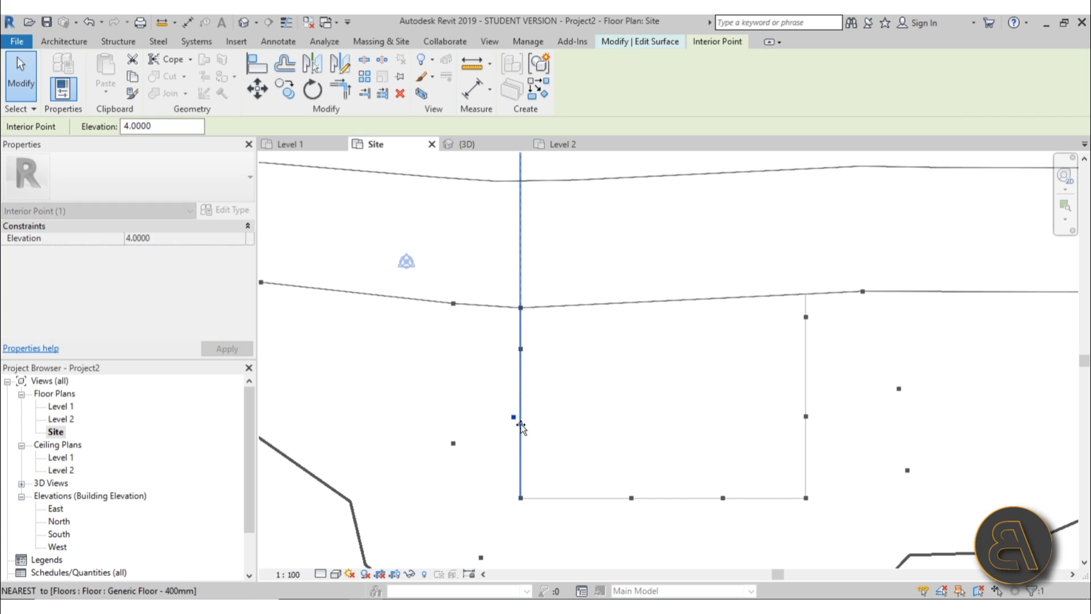
{"action": "left_click_drag", "start_coordinate": [521, 424], "coordinate": [520, 423]}
{"action": "left_click", "coordinate": [581, 452]}
{"action": "scroll", "coordinate": [533, 318], "scroll_direction": "down", "scroll_amount": 3}
{"action": "scroll", "coordinate": [533, 318], "scroll_direction": "up", "scroll_amount": 2}
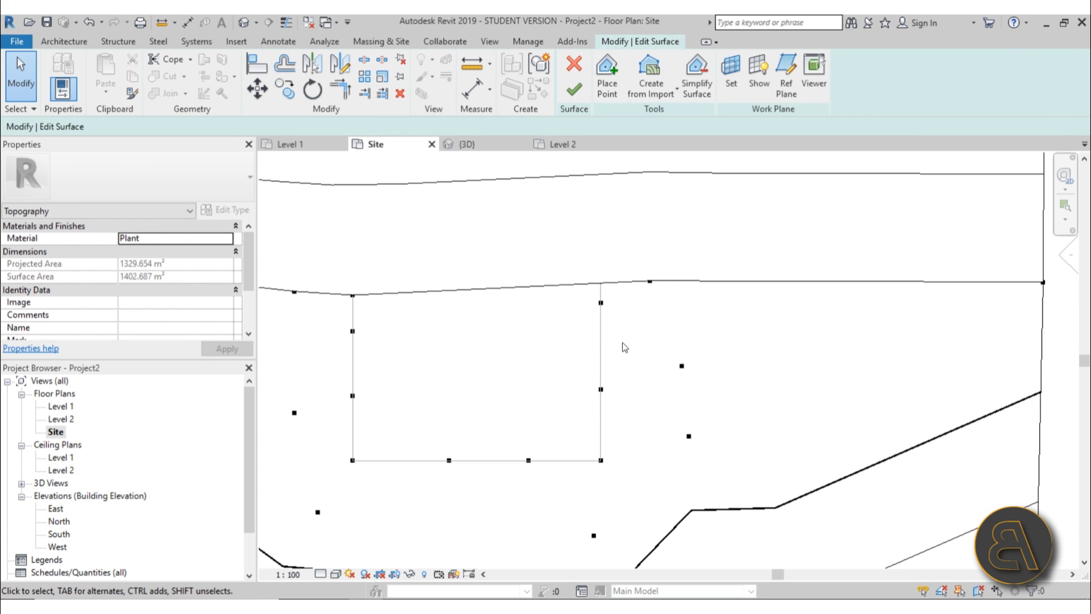
{"action": "left_click", "coordinate": [600, 304]}
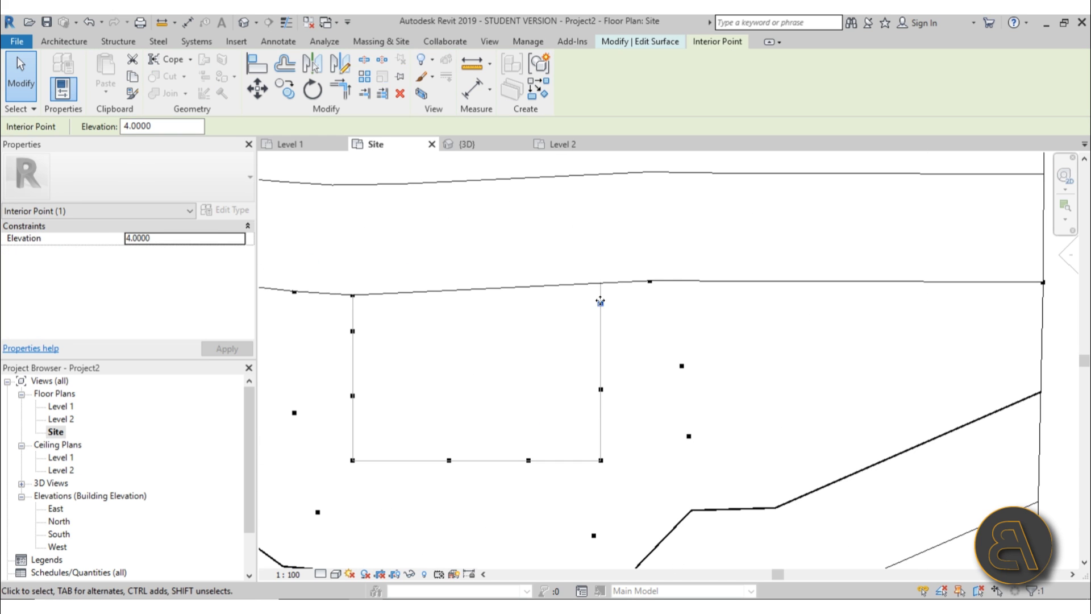
In the default 3D view, select all the surface points around the floor and set their elevation to 3.5
{"action": "left_click", "coordinate": [244, 22]}
{"action": "middle_click_drag", "start_coordinate": [489, 284], "coordinate": [492, 386], "text": "shift"}
{"action": "scroll", "coordinate": [609, 321], "scroll_direction": "up", "scroll_amount": 5}
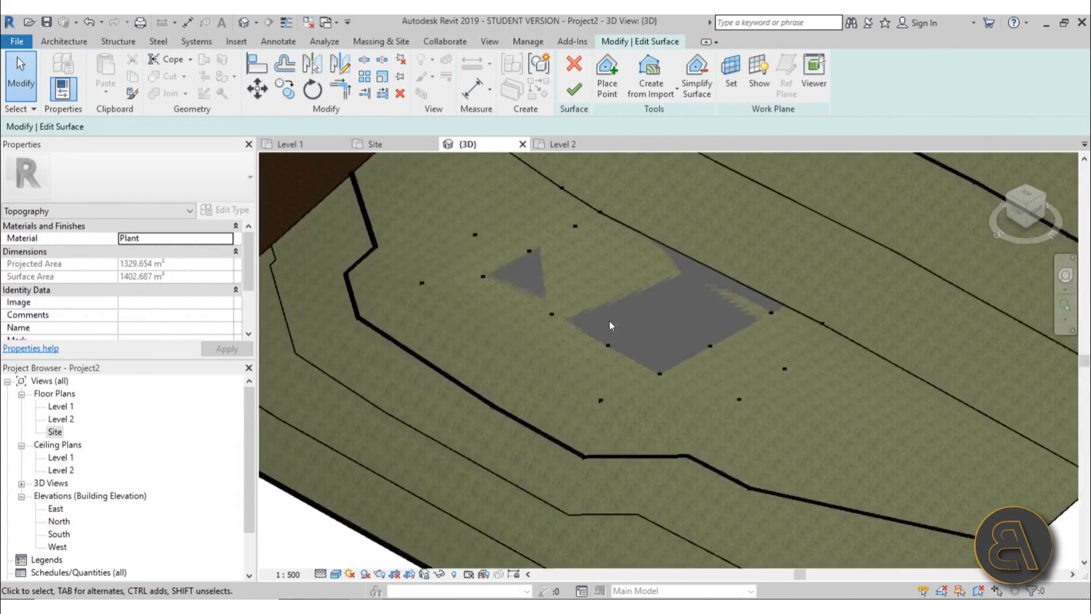
{"action": "left_click", "coordinate": [392, 278]}
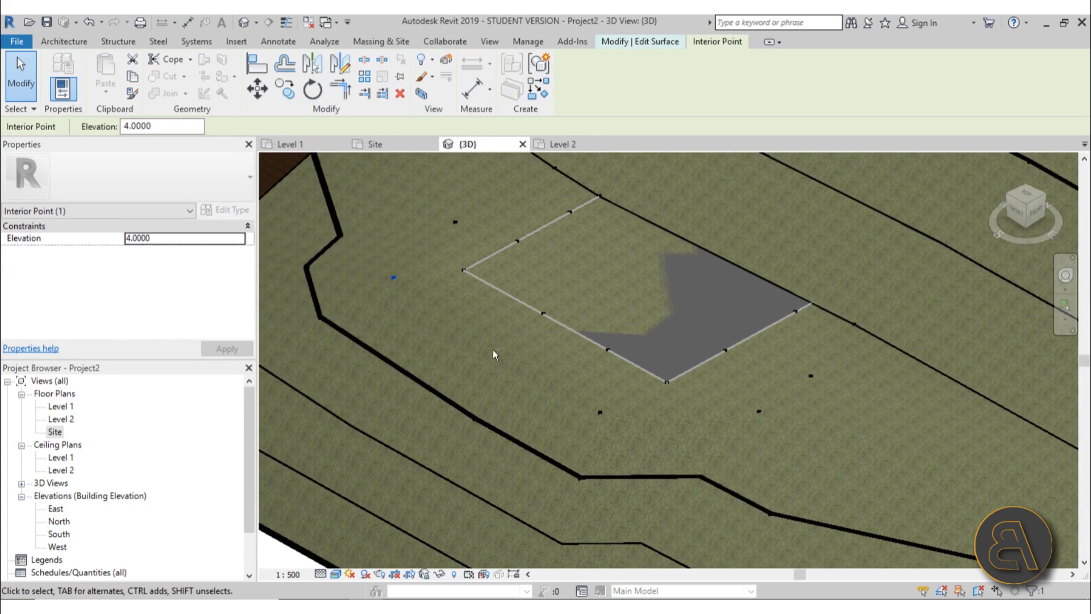
{"action": "middle_click_drag", "start_coordinate": [493, 350], "coordinate": [619, 427], "text": "shift"}
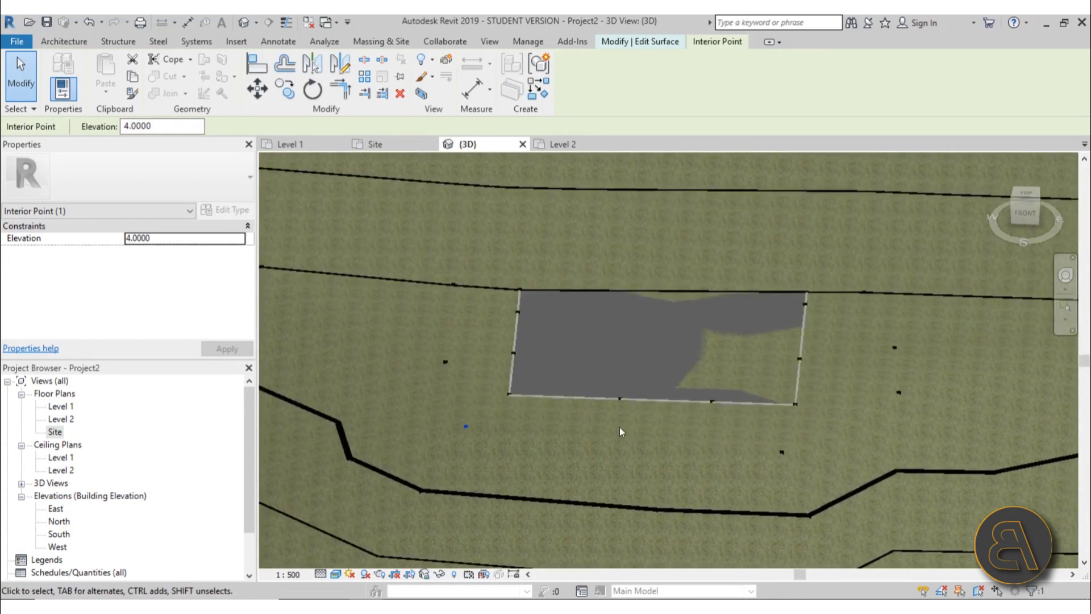
{"action": "scroll", "coordinate": [620, 427], "scroll_direction": "down", "scroll_amount": 2}
{"action": "left_click_drag", "start_coordinate": [426, 269], "coordinate": [855, 448]}
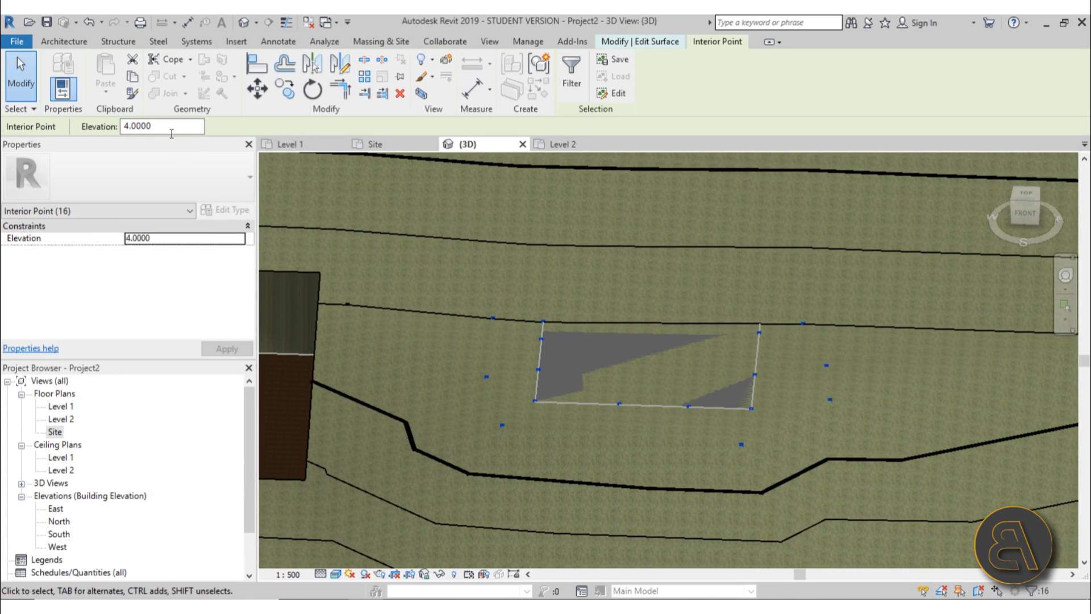
{"action": "double_click", "coordinate": [150, 126]}
{"action": "type", "text": "3.5"}
{"action": "key", "text": "Return"}
Set the elevation of the selected surface points around the floor to 3
{"action": "middle_click_drag", "start_coordinate": [520, 419], "coordinate": [307, 216], "text": "shift"}
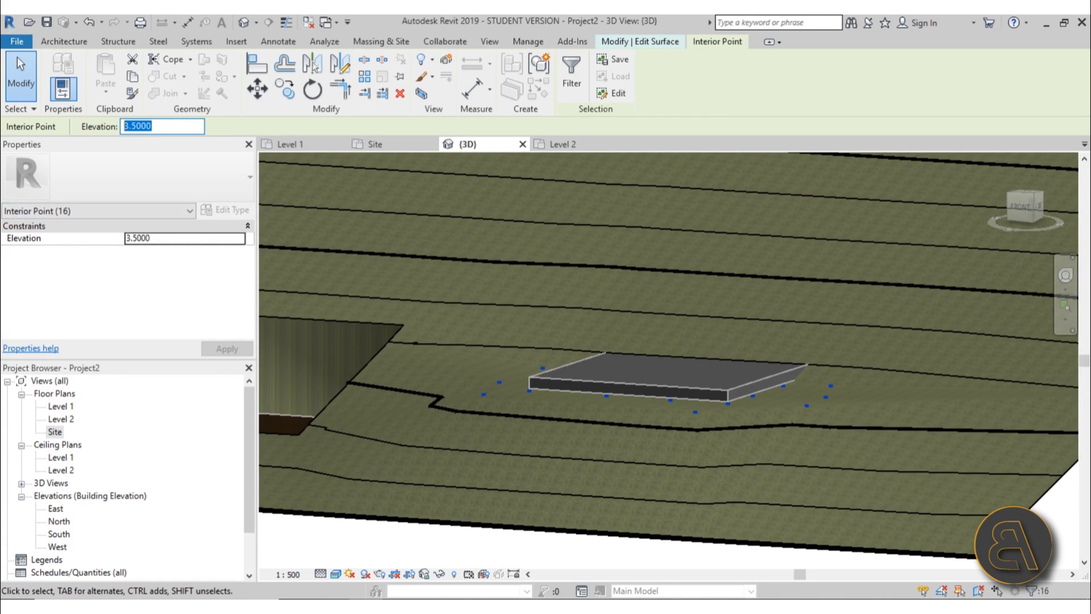
{"action": "left_click", "coordinate": [128, 125]}
{"action": "type", "text": "3"}
{"action": "key", "text": "Return"}
{"action": "middle_click_drag", "start_coordinate": [404, 410], "coordinate": [502, 485], "text": "shift"}
{"action": "key", "text": "Escape"}
{"action": "middle_click_drag", "start_coordinate": [615, 486], "coordinate": [608, 455], "text": "shift"}
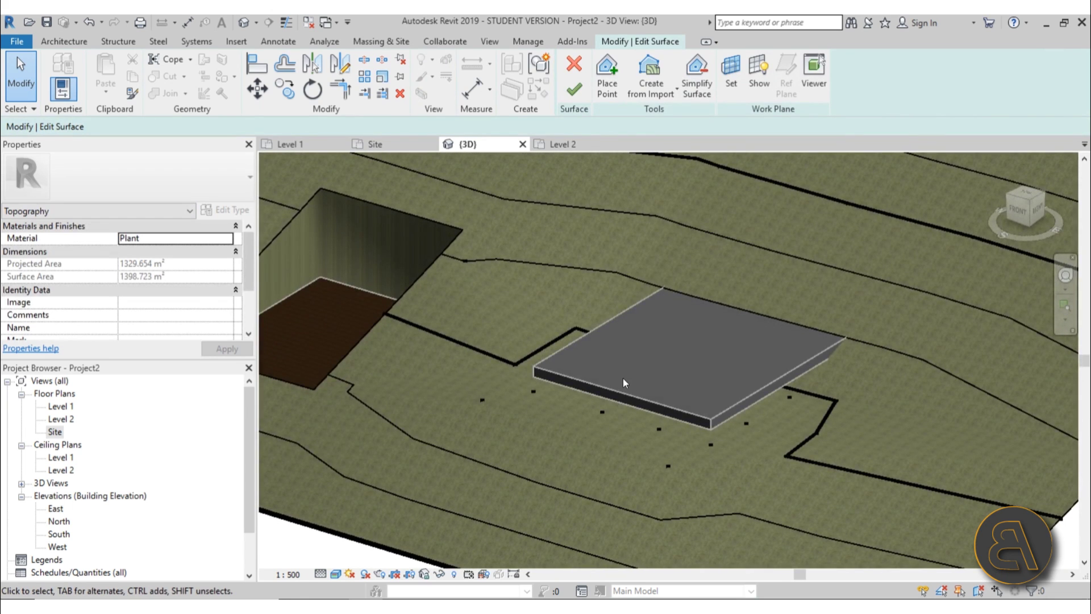
{"action": "middle_click_drag", "start_coordinate": [623, 377], "coordinate": [589, 361]}
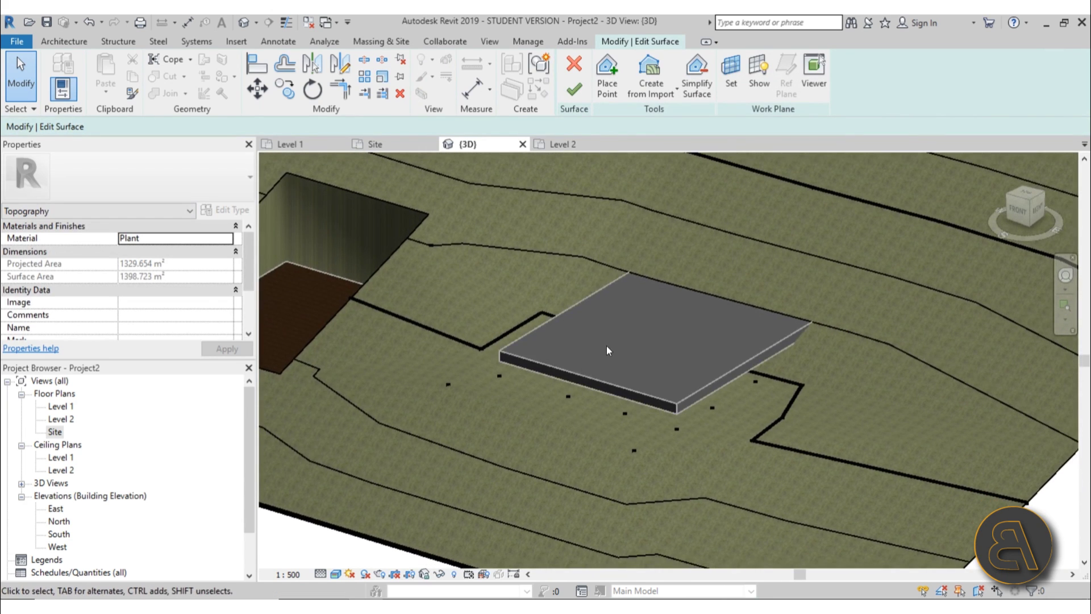
With Multiple Alignment enabled, align the surface points along the floor's south and east sides to its lower edges
{"action": "left_click", "coordinate": [250, 66]}
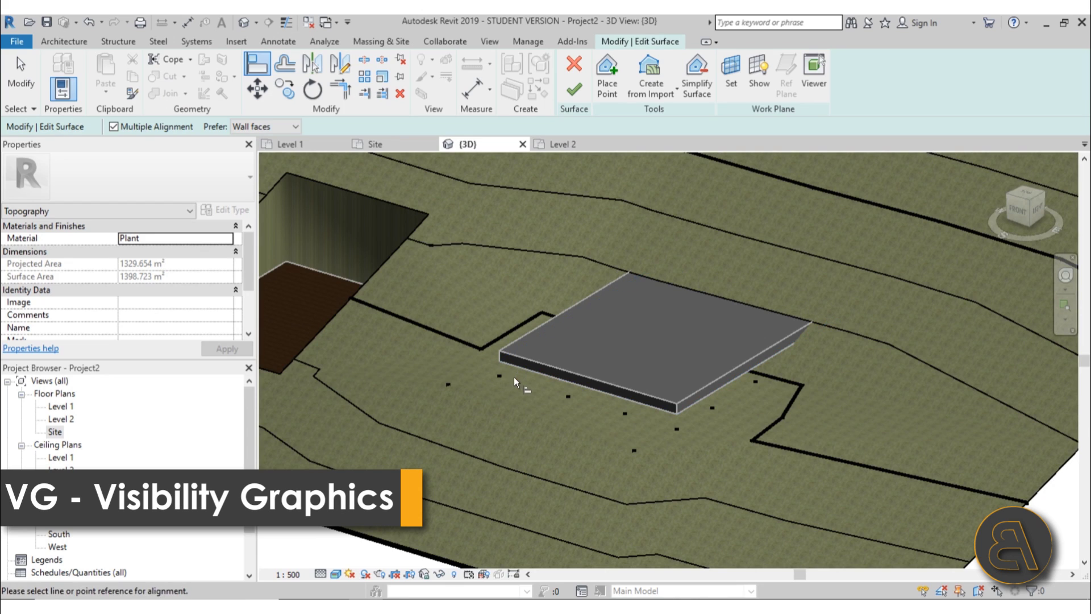
{"action": "left_click", "coordinate": [115, 127]}
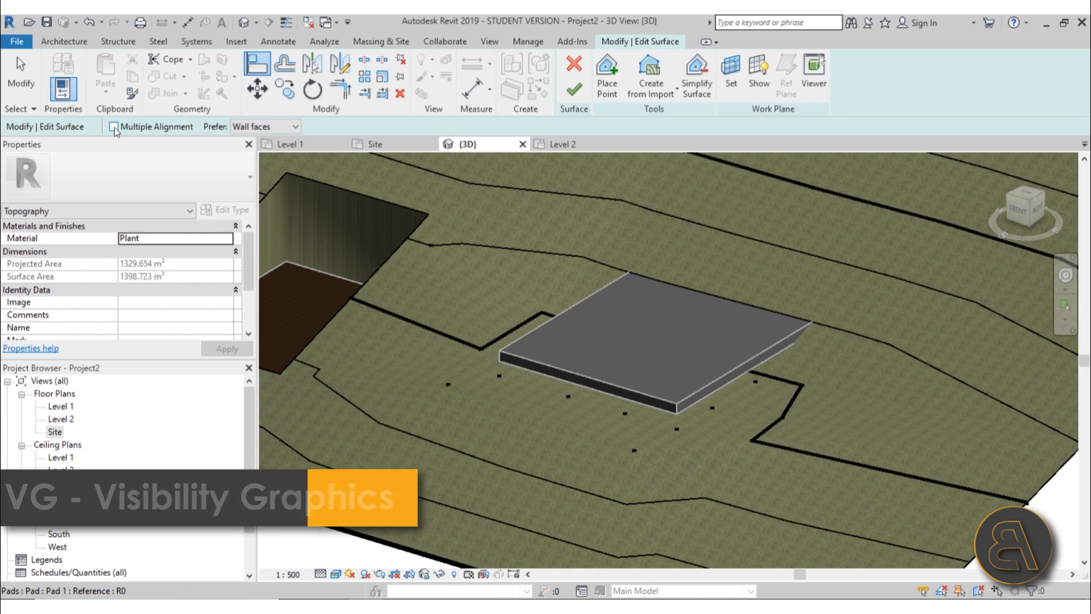
{"action": "left_click", "coordinate": [114, 127]}
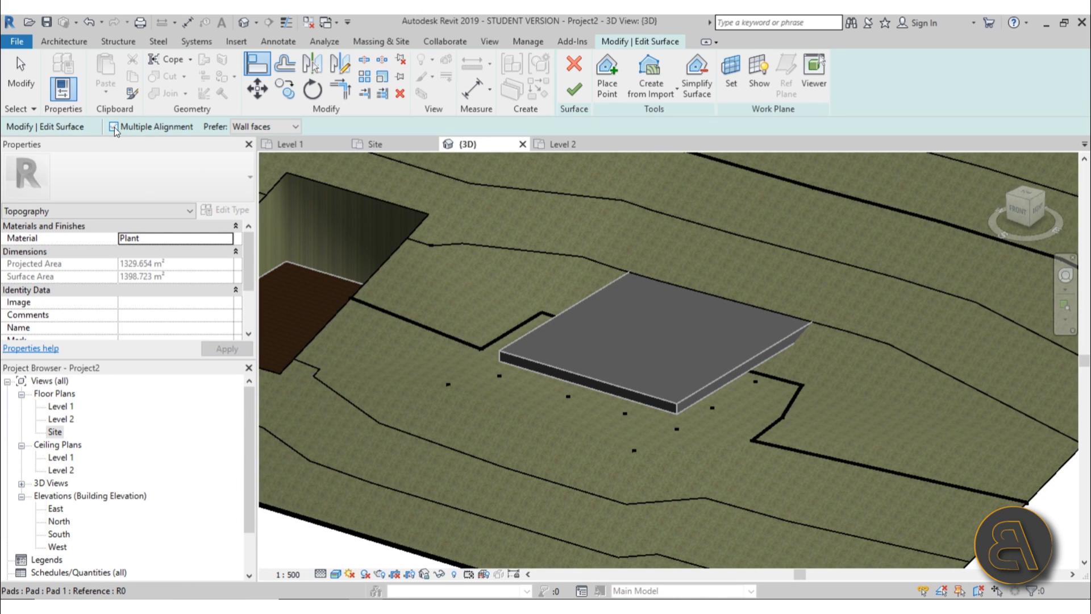
{"action": "left_click", "coordinate": [549, 377]}
{"action": "left_click", "coordinate": [501, 376]}
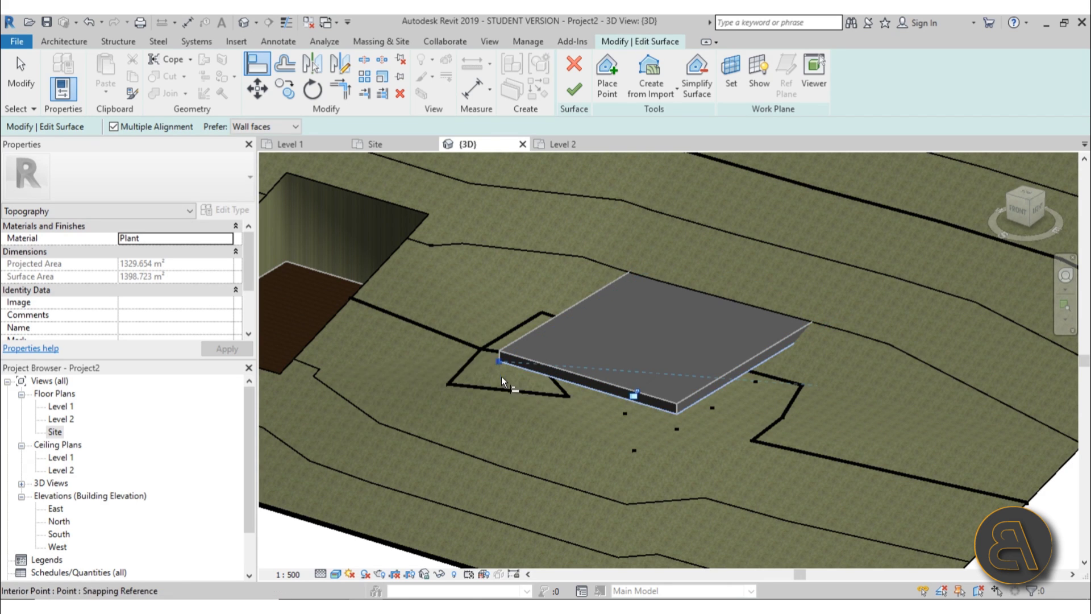
{"action": "left_click", "coordinate": [570, 398]}
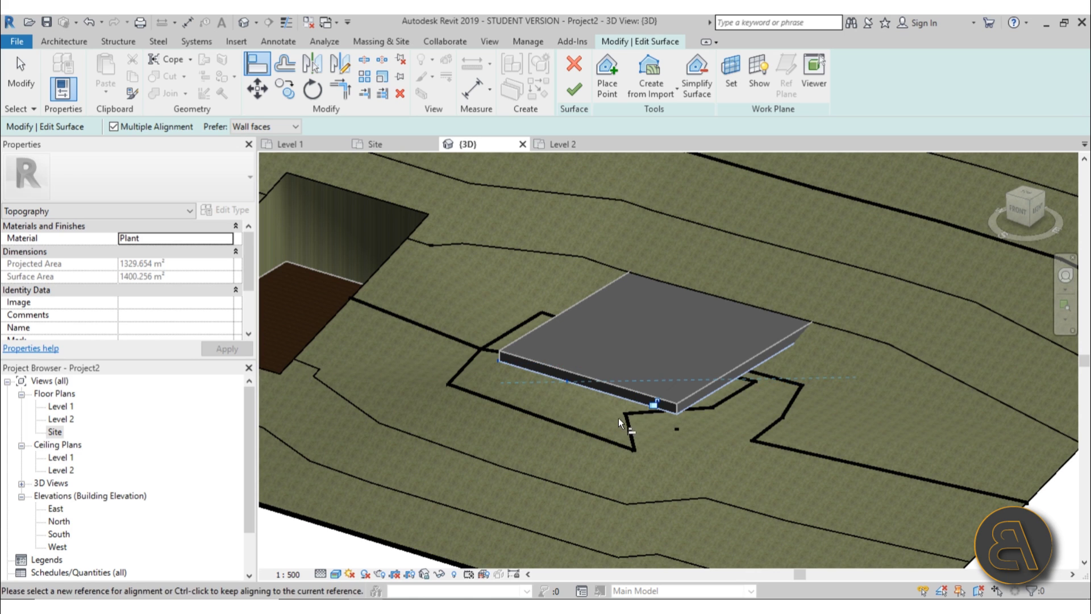
{"action": "left_click", "coordinate": [678, 430]}
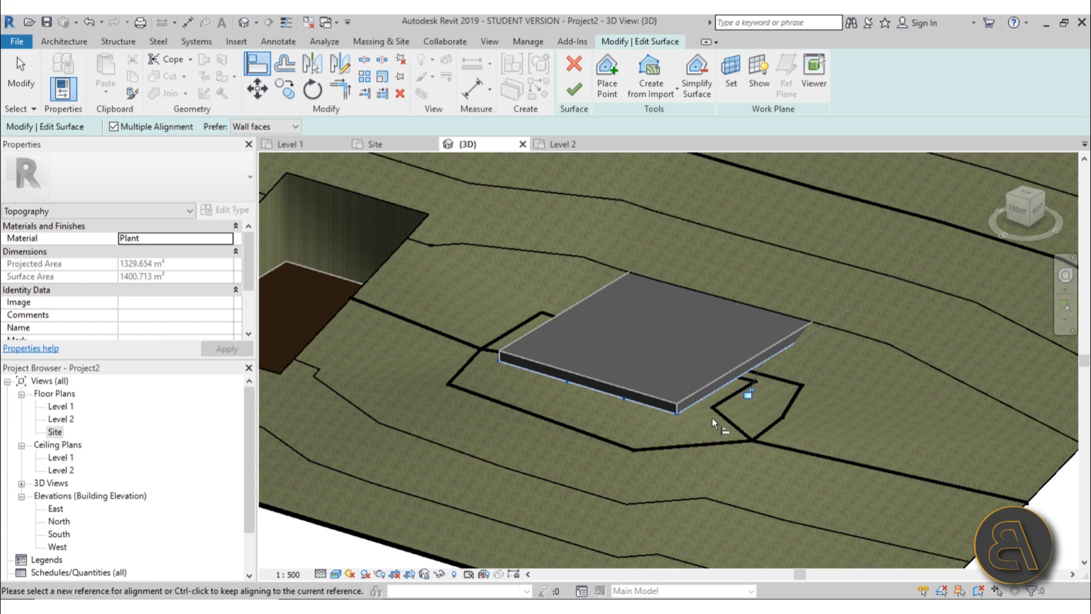
{"action": "left_click", "coordinate": [755, 380]}
Align the surface points along the floor's west side to its lower edge and finish editing the toposurface
{"action": "middle_click_drag", "start_coordinate": [756, 380], "coordinate": [649, 420], "text": "shift"}
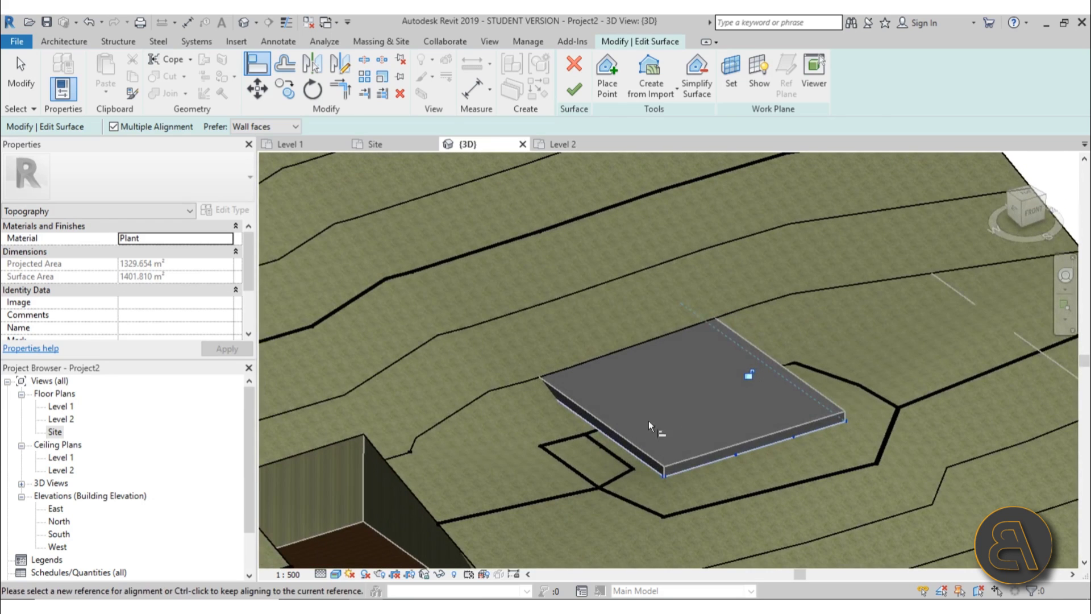
{"action": "left_click", "coordinate": [584, 434]}
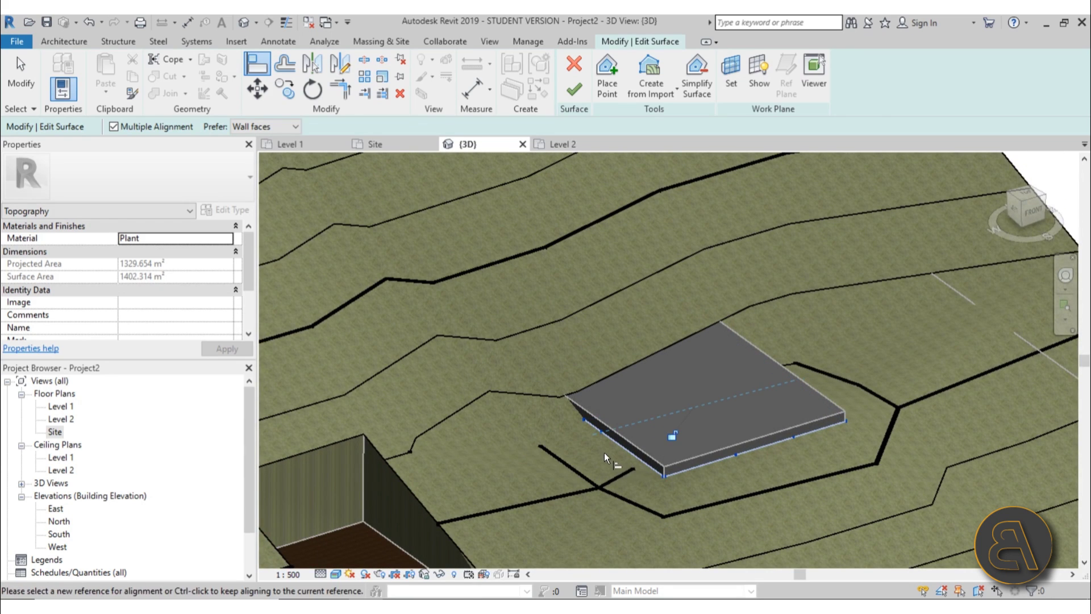
{"action": "left_click", "coordinate": [632, 468]}
{"action": "middle_click_drag", "start_coordinate": [631, 468], "coordinate": [591, 256], "text": "shift"}
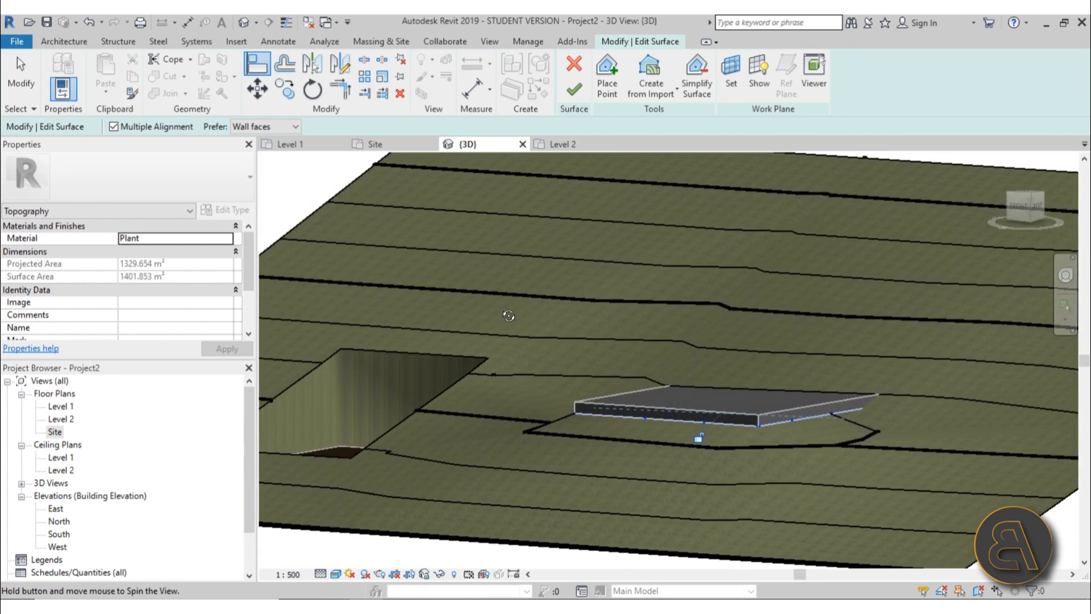
{"action": "left_click", "coordinate": [574, 89]}
{"action": "middle_click_drag", "start_coordinate": [613, 187], "coordinate": [763, 442], "text": "shift"}
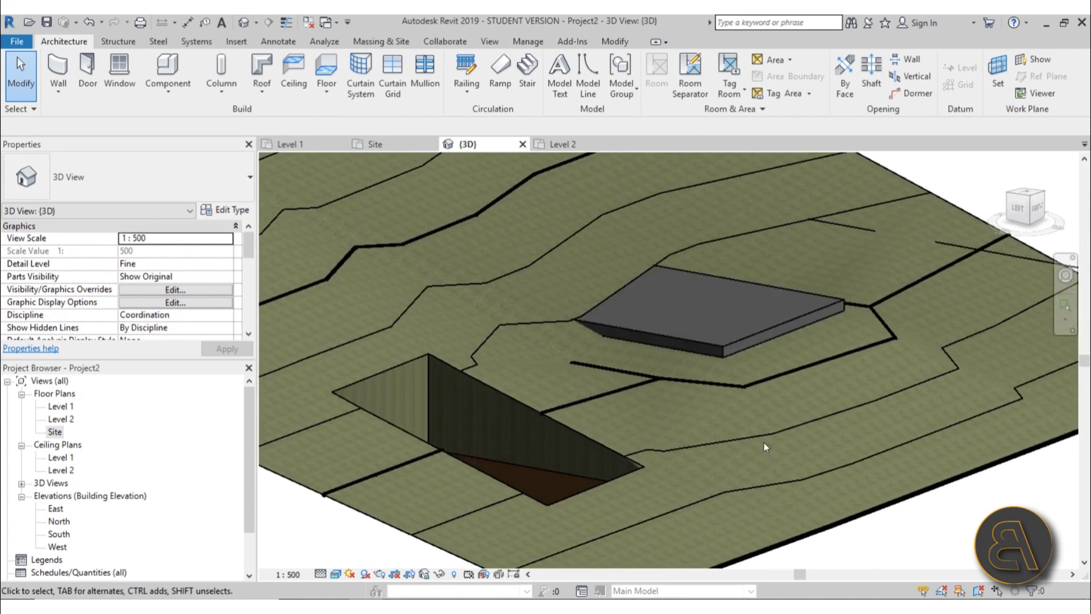
{"action": "scroll", "coordinate": [714, 451], "scroll_direction": "up", "scroll_amount": 4}
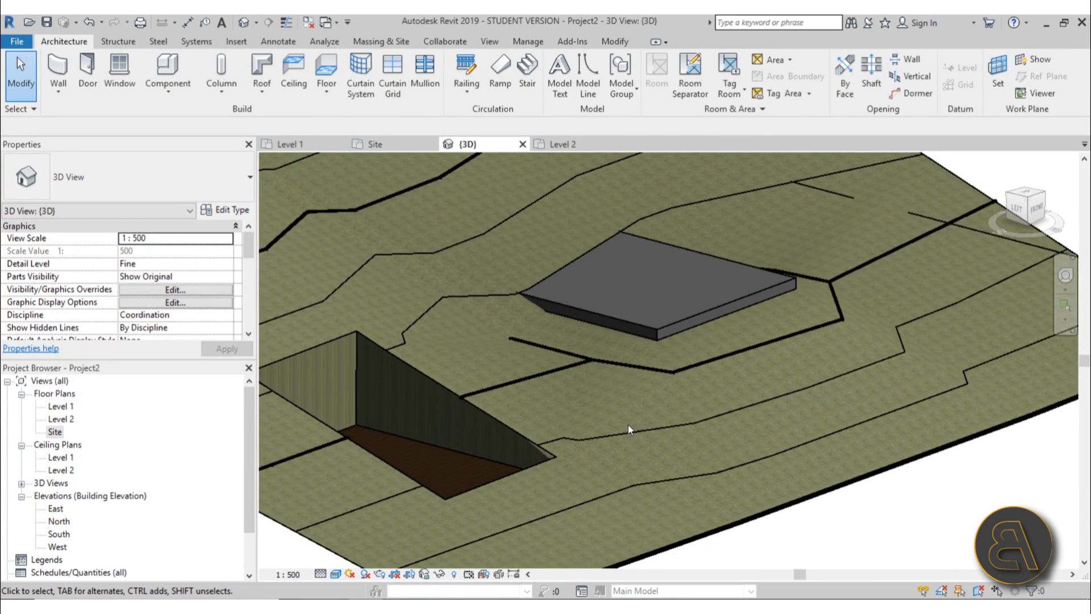